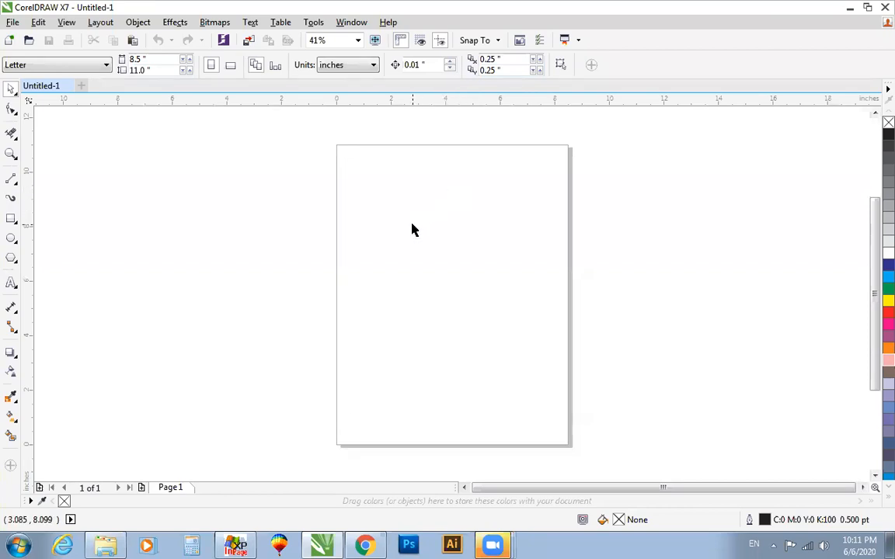
# Draw an open path with the Pen tool in the page's upper half, combining one curved segment and straight segments, about 3.5 by 3.8 inches.
pyautogui.click(16, 112)
pyautogui.moveTo(15, 155)
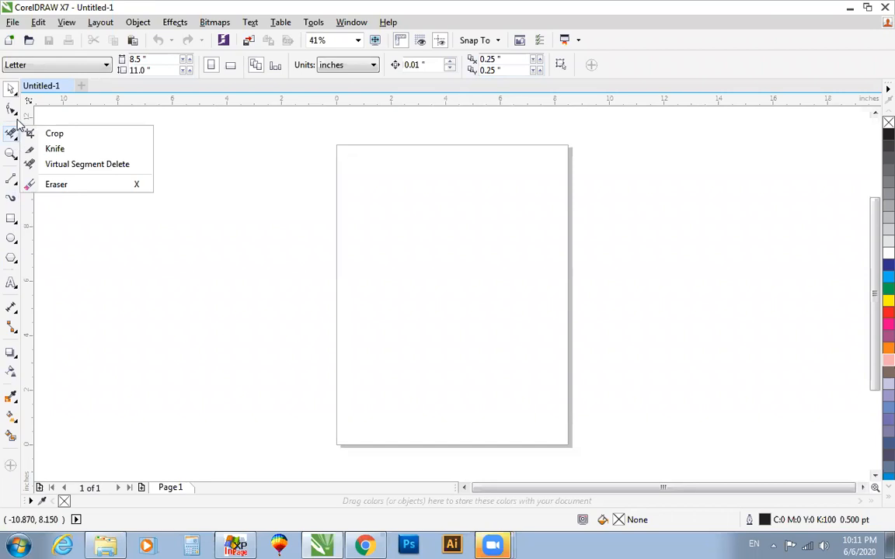
pyautogui.moveTo(19, 120)
pyautogui.moveTo(14, 183)
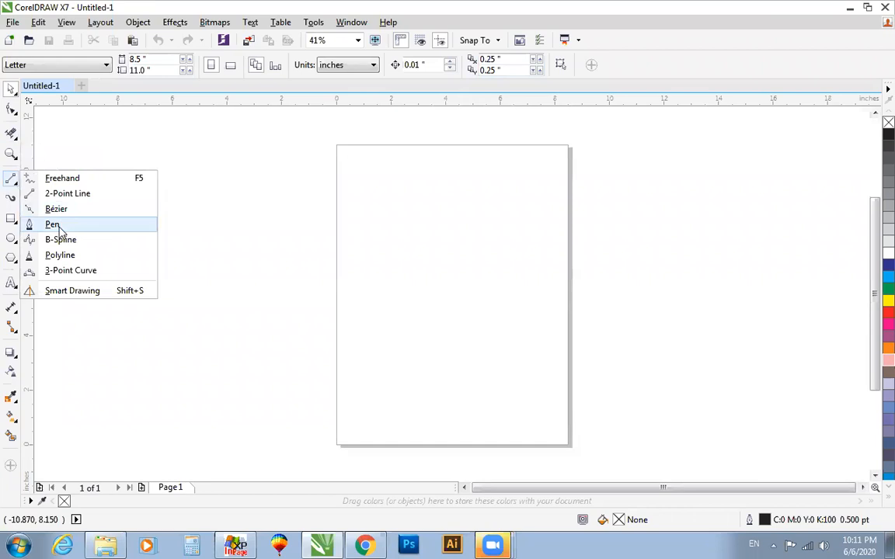
pyautogui.click(53, 225)
pyautogui.moveTo(526, 223); pyautogui.dragTo(544, 265)
pyautogui.click(546, 258)
pyautogui.click(455, 292)
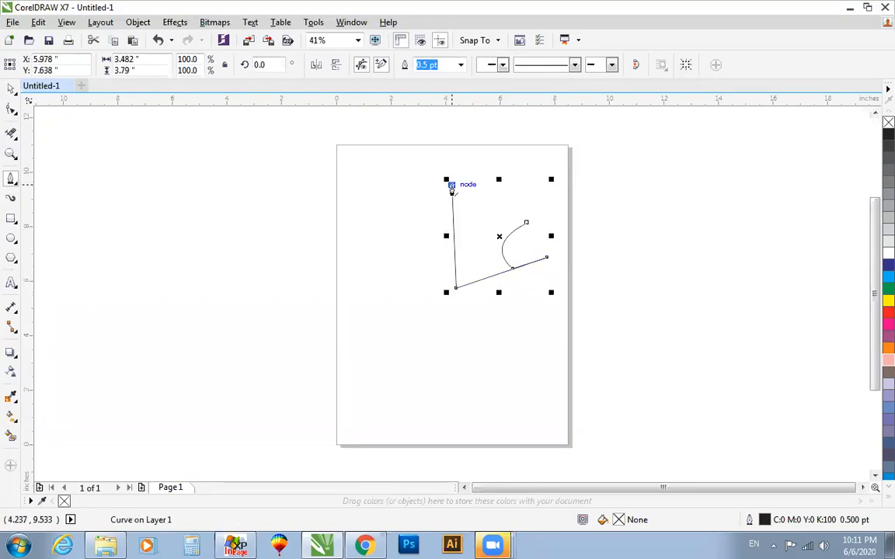
pyautogui.press('space')
pyautogui.click(584, 208)
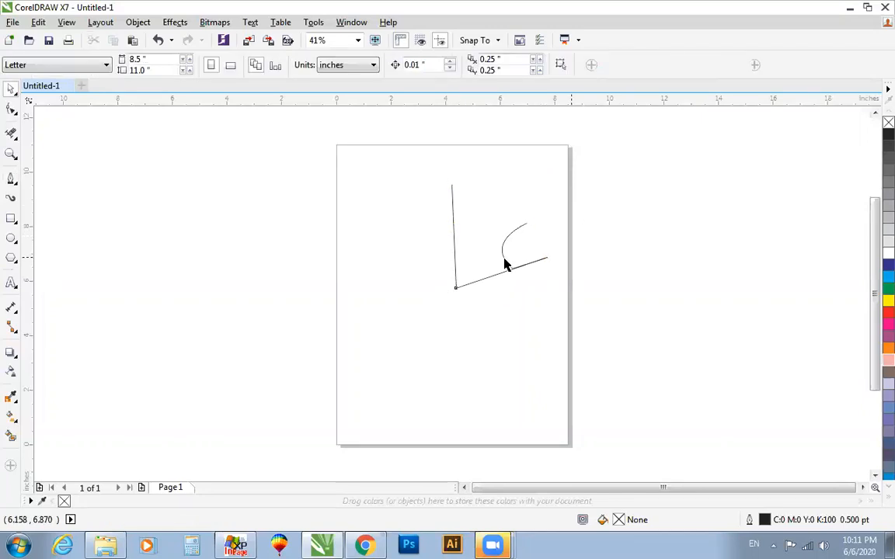
# Move the open pen path slightly lower on the page.
pyautogui.click(504, 262)
pyautogui.moveTo(513, 268); pyautogui.dragTo(504, 302)
pyautogui.hotkey('shift', 'F2')
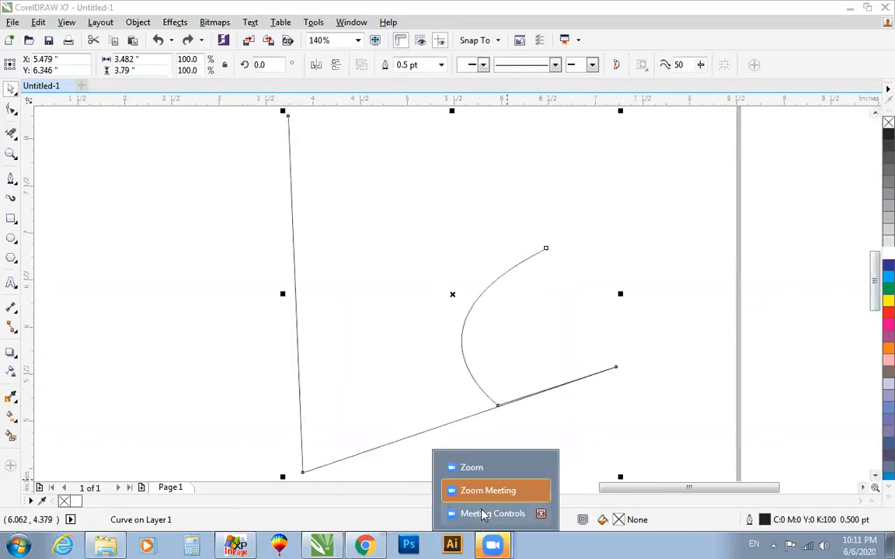
pyautogui.moveTo(486, 487)
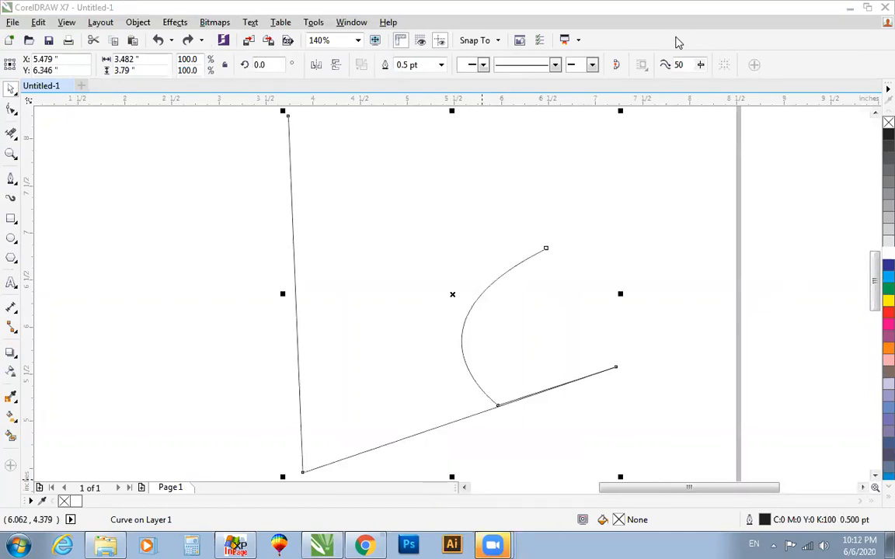
# Add the artistic text "A" in the empty area beside the page.
pyautogui.scroll(-1, 675, 259)
pyautogui.press('F2')
pyautogui.moveTo(423, 138); pyautogui.dragTo(729, 420)
pyautogui.scroll(-1, 729, 418)
pyautogui.press('F8')
pyautogui.click(187, 276)
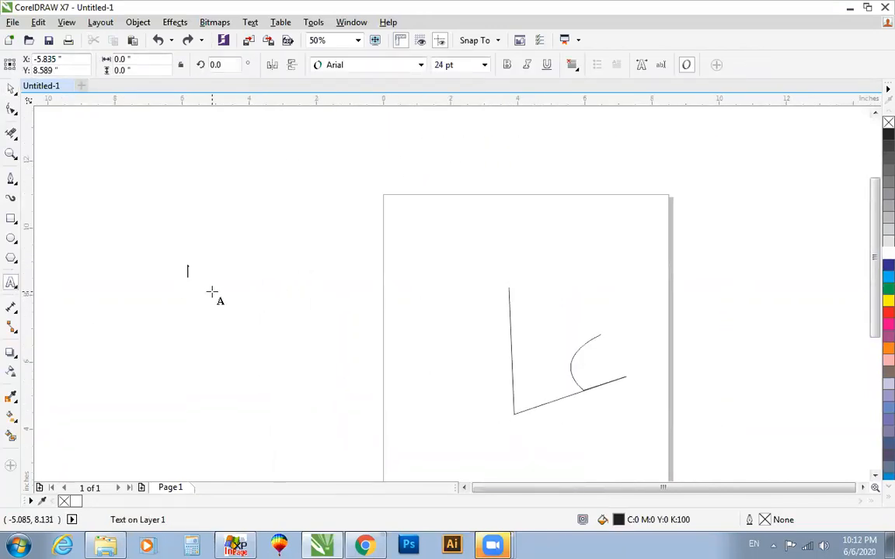
pyautogui.write('A')
pyautogui.hotkey('ctrl', 'space')
# Enlarge the letter A to about 4.5 by 4.8 inches and place it over the page's left edge, next to the pen path.
pyautogui.moveTo(200, 282); pyautogui.dragTo(283, 370)
pyautogui.moveTo(233, 307); pyautogui.dragTo(453, 367)
pyautogui.moveTo(501, 234); pyautogui.dragTo(489, 245)
pyautogui.moveTo(433, 314); pyautogui.dragTo(446, 323)
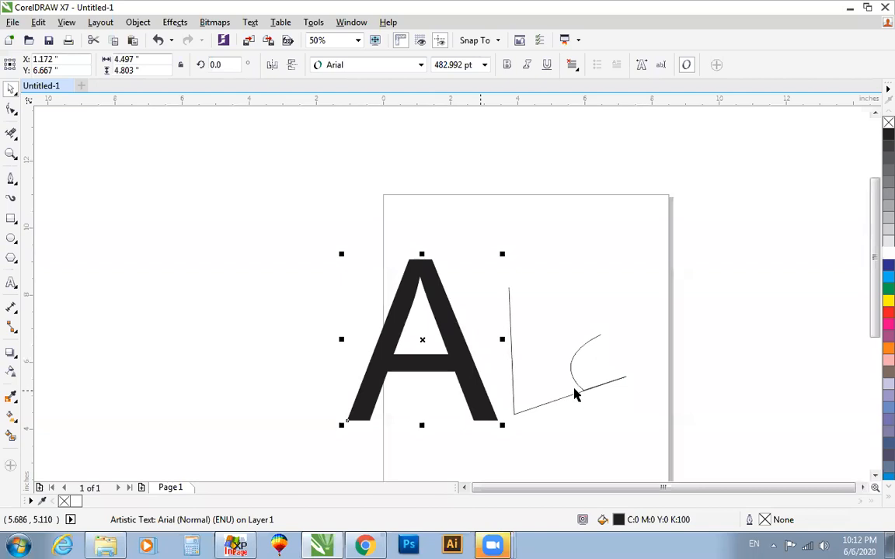
# Move the open pen path up and away from the letter A, then deselect it.
pyautogui.click(577, 393)
pyautogui.moveTo(577, 392); pyautogui.dragTo(604, 374)
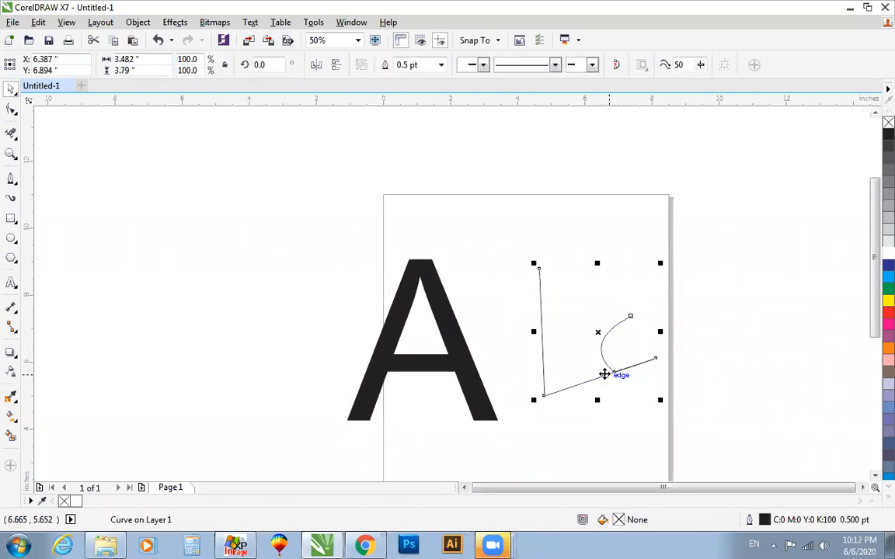
pyautogui.press('Escape')
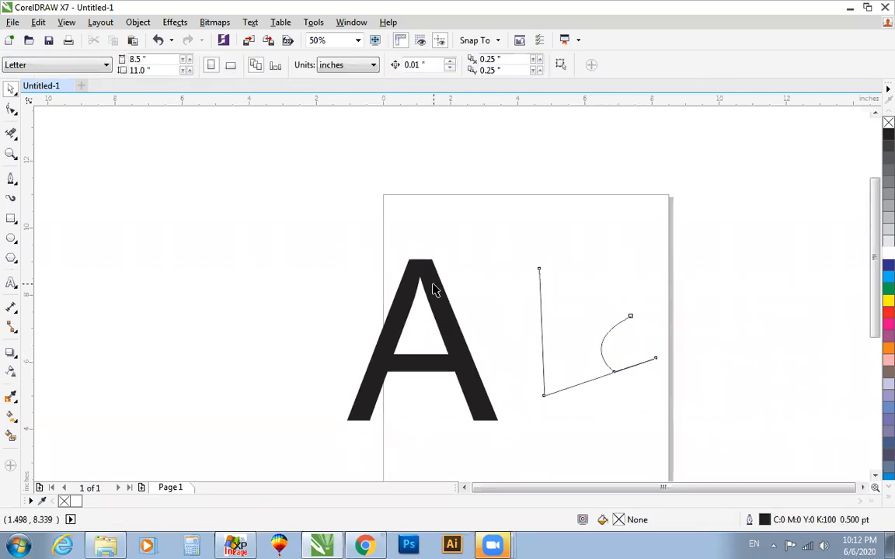
# Shift the letter A slightly toward the pen path and convert it to curves.
pyautogui.click(435, 289)
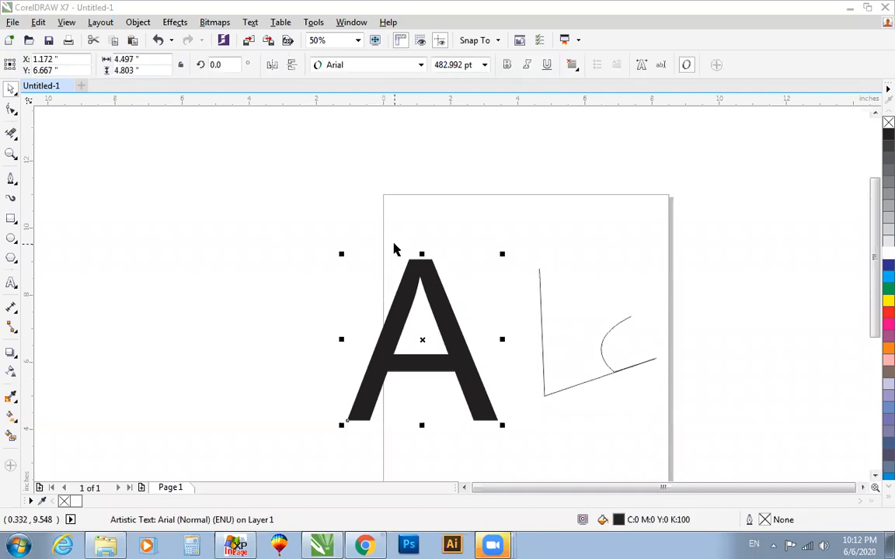
pyautogui.moveTo(428, 270)
pyautogui.mouseDown()
pyautogui.moveTo(440, 233)
pyautogui.moveTo(437, 276)
pyautogui.mouseUp()
pyautogui.hotkey('ctrl', 'q')
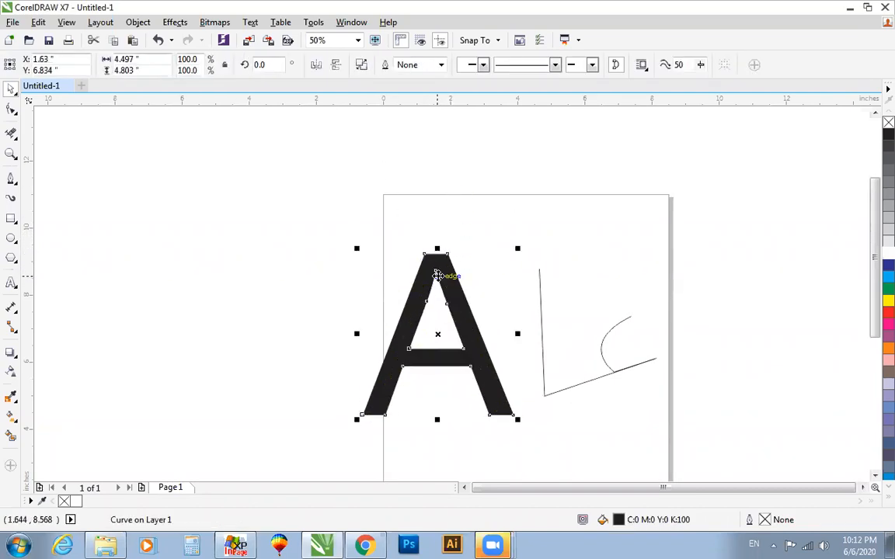
pyautogui.click(544, 319)
pyautogui.click(542, 319)
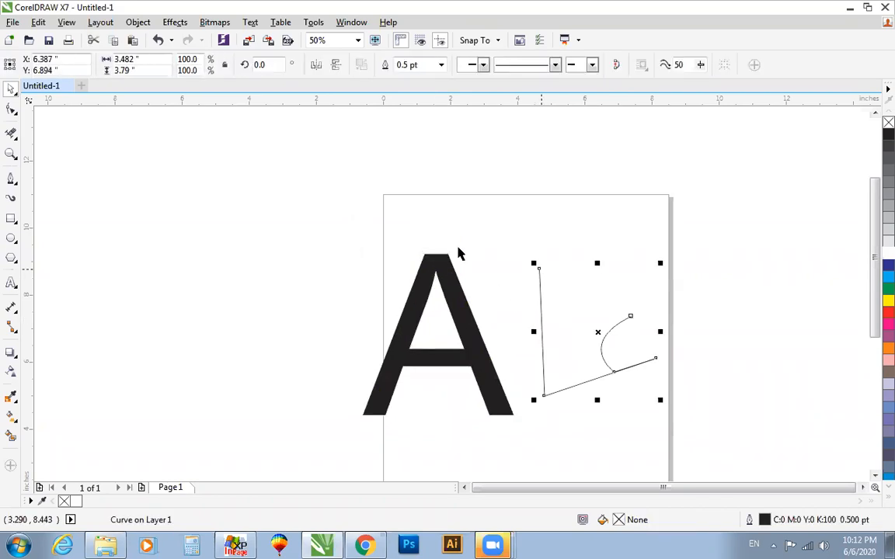
pyautogui.click(417, 227)
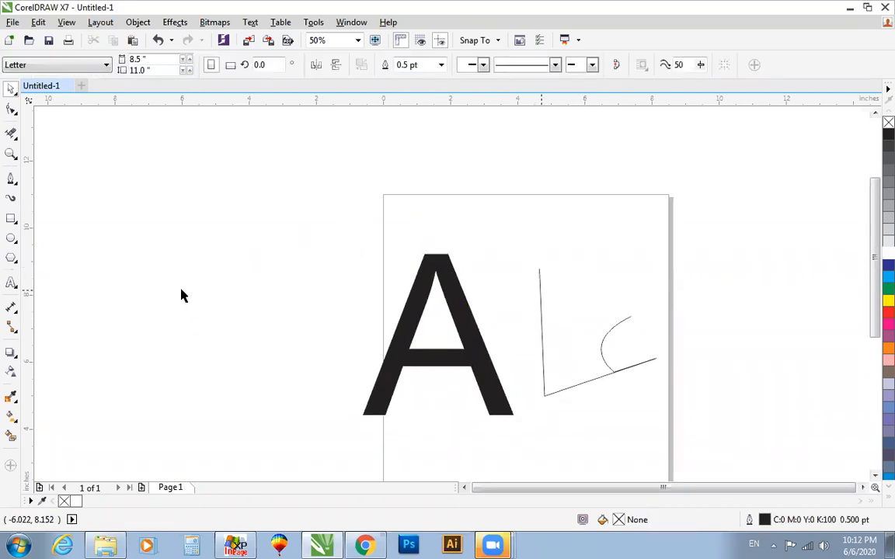
# Draw a circle about 0.61 inch in diameter, sized against the letter A's leg, and leave it beside the letter.
pyautogui.click(11, 238)
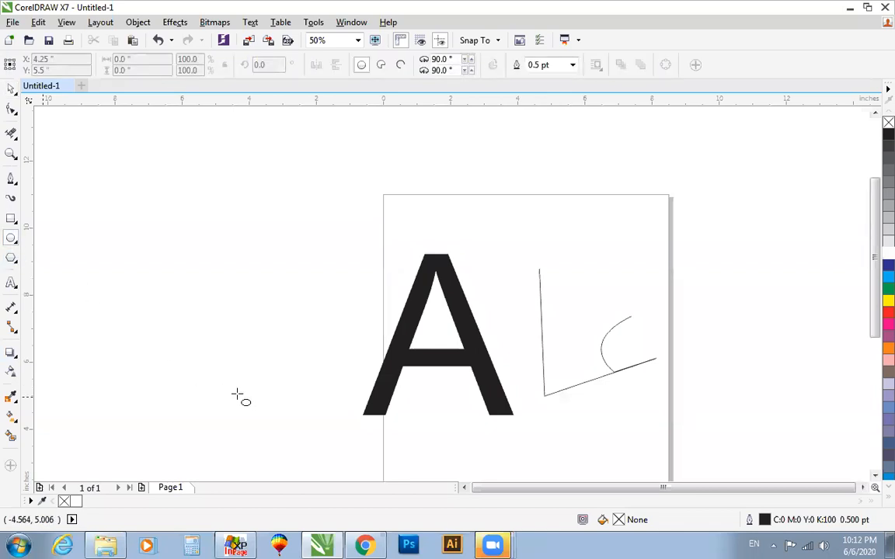
pyautogui.moveTo(77, 354); pyautogui.dragTo(117, 393)
pyautogui.moveTo(122, 347); pyautogui.dragTo(375, 410)
pyautogui.scroll(3, 363, 432)
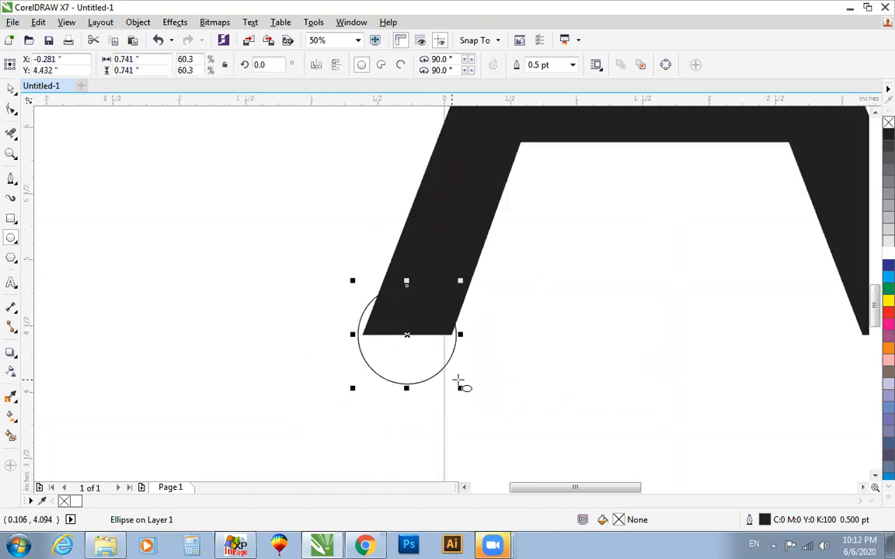
pyautogui.moveTo(460, 388); pyautogui.dragTo(360, 363)
pyautogui.scroll(-2, 455, 379)
pyautogui.hotkey('ctrl', 'z')
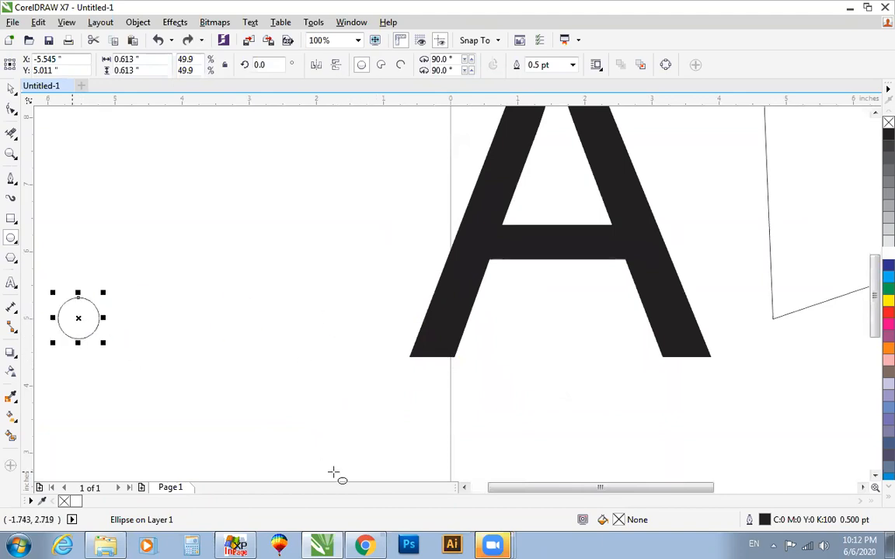
# Apply a vertical linear fountain fill to the circle and set its lower end color to dark red #6B0B0A.
pyautogui.press('g')
pyautogui.moveTo(79, 300); pyautogui.dragTo(76, 345)
pyautogui.click(113, 333)
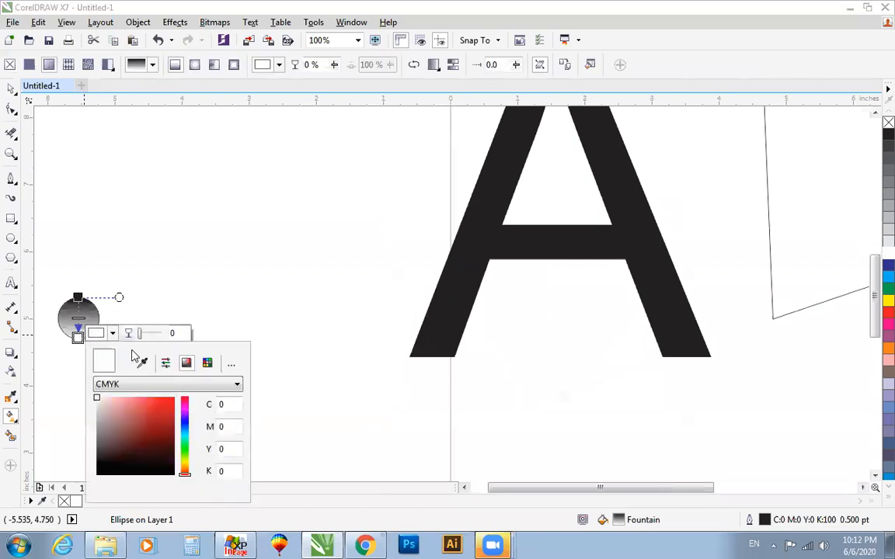
pyautogui.click(144, 365)
pyautogui.click(166, 440)
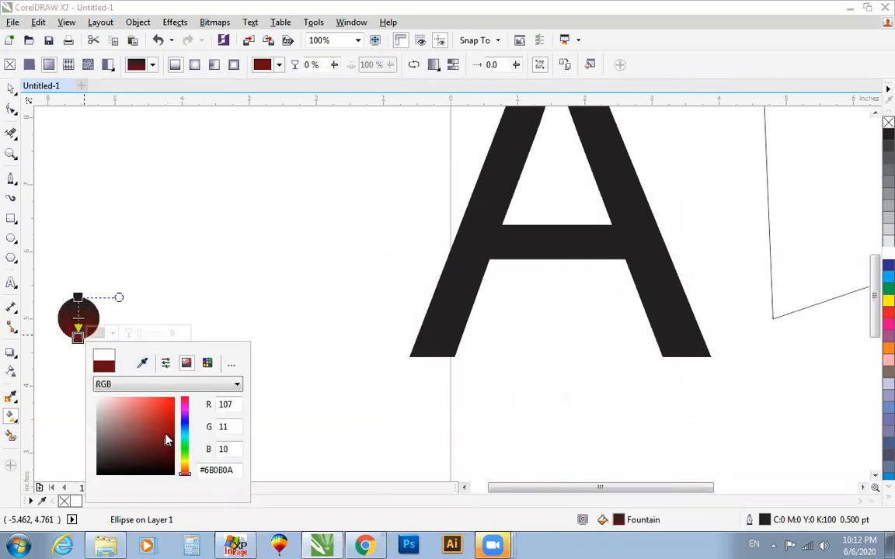
# Set the upper color of the circle's fountain fill to very dark red #29030B.
pyautogui.click(78, 302)
pyautogui.click(78, 301)
pyautogui.click(113, 293)
pyautogui.click(142, 322)
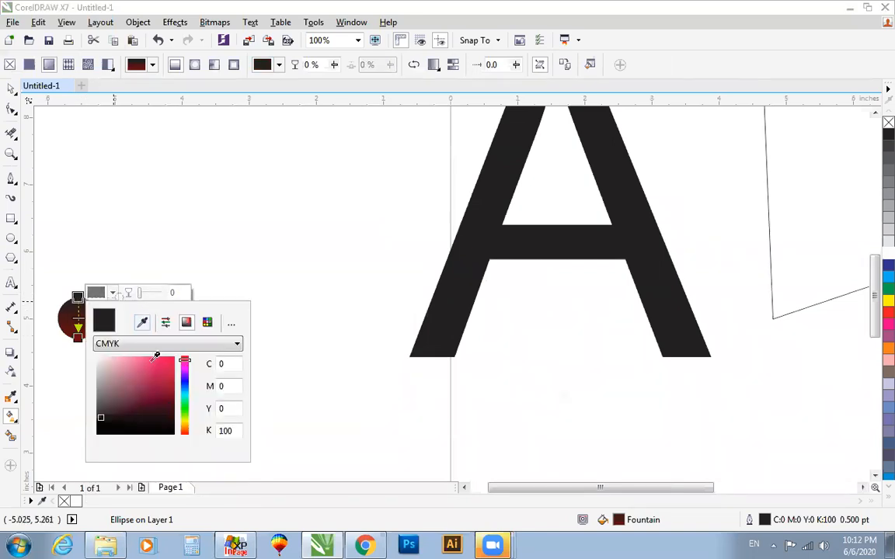
pyautogui.click(168, 391)
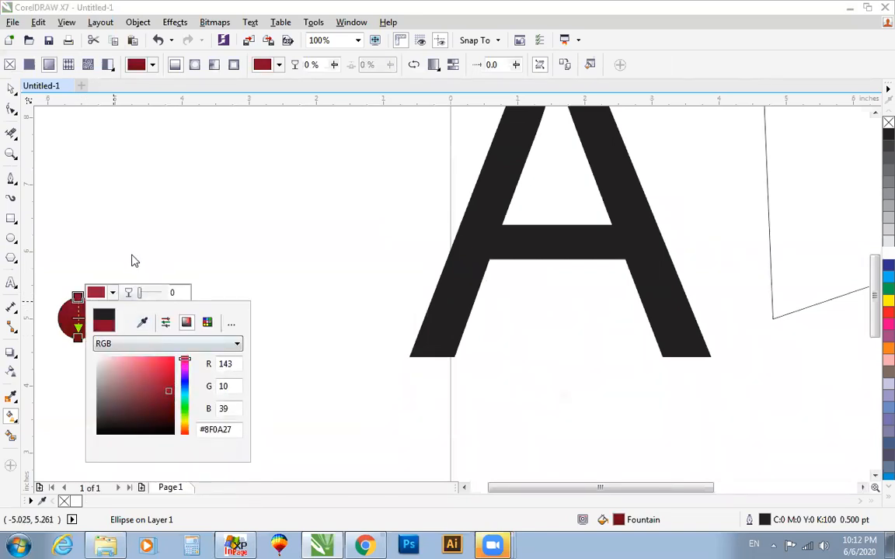
pyautogui.click(167, 420)
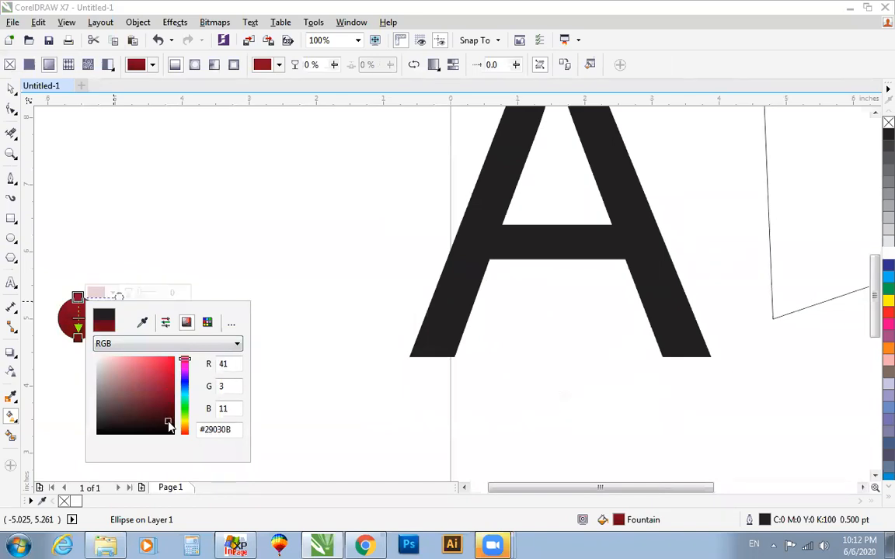
pyautogui.click(138, 257)
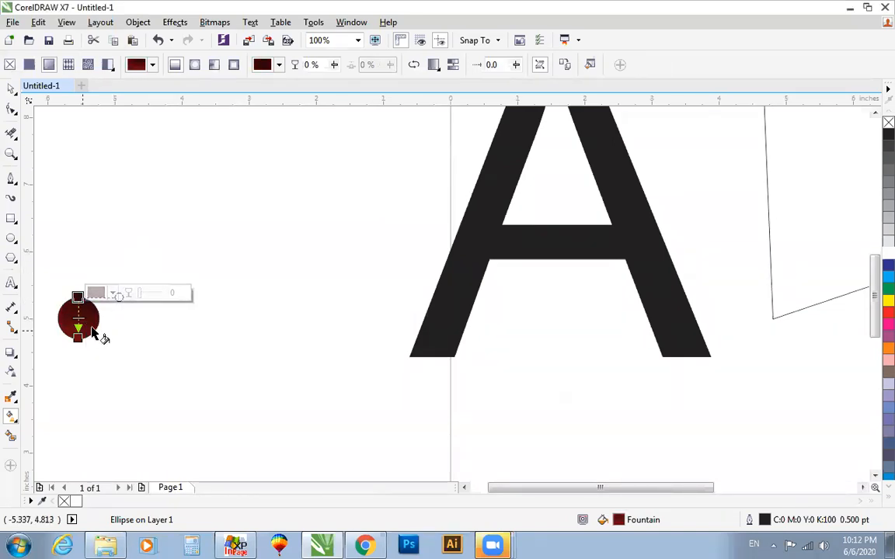
# Remove the circle's outline and place a duplicate level with it, close to the letter A's left leg.
pyautogui.press('space')
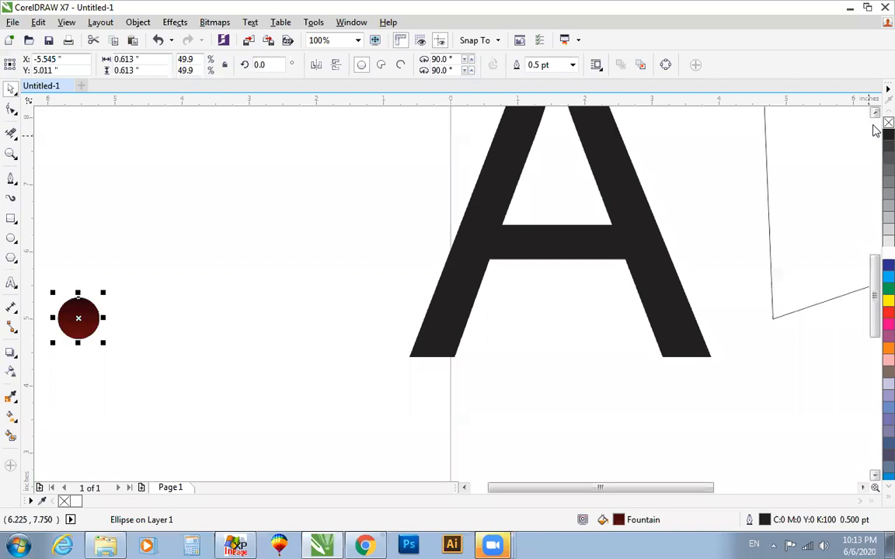
pyautogui.moveTo(80, 315); pyautogui.dragTo(381, 370)
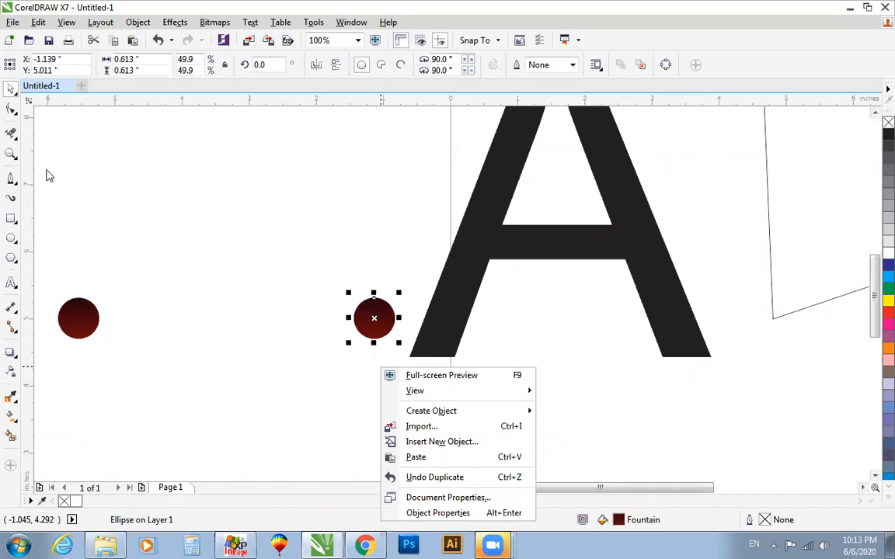
# Blend the two gradient circles and set the number of blend steps to 999.
pyautogui.click(16, 357)
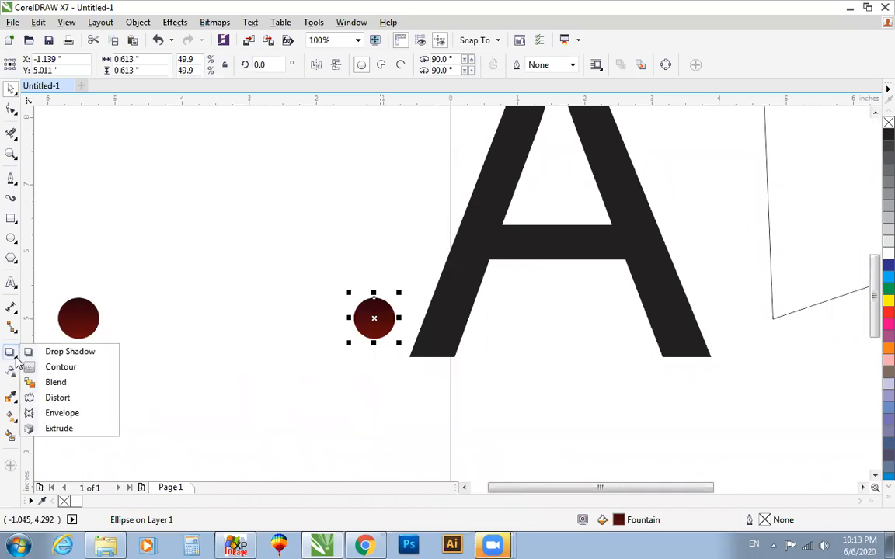
pyautogui.click(70, 386)
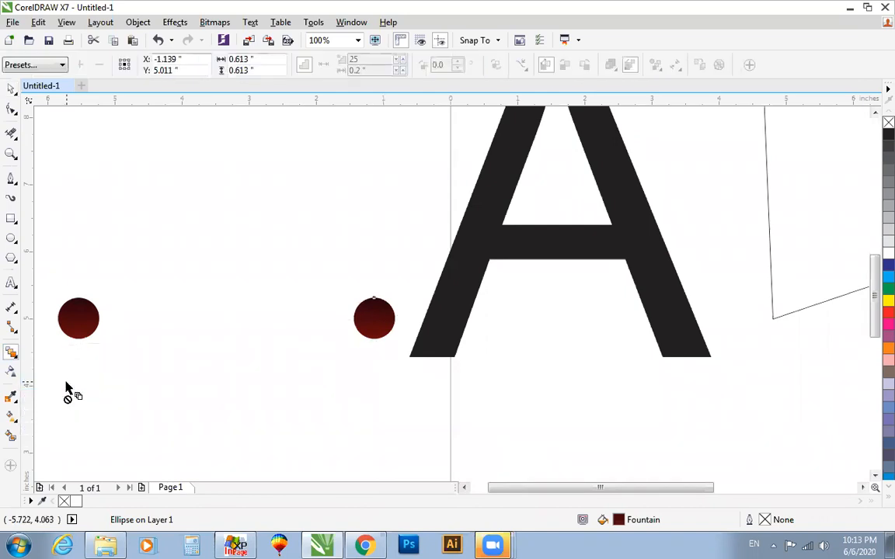
pyautogui.moveTo(84, 319); pyautogui.dragTo(374, 319)
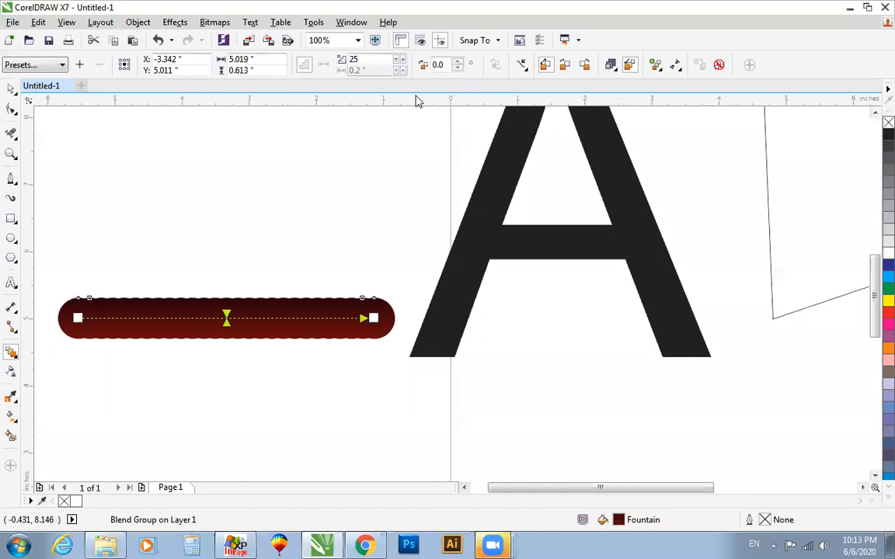
pyautogui.doubleClick(371, 60)
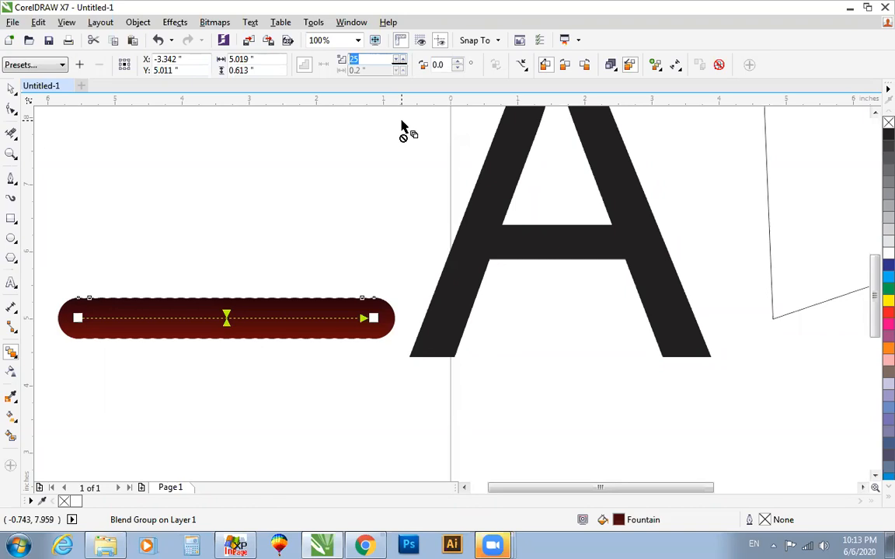
pyautogui.write('1')
pyautogui.press('Return')
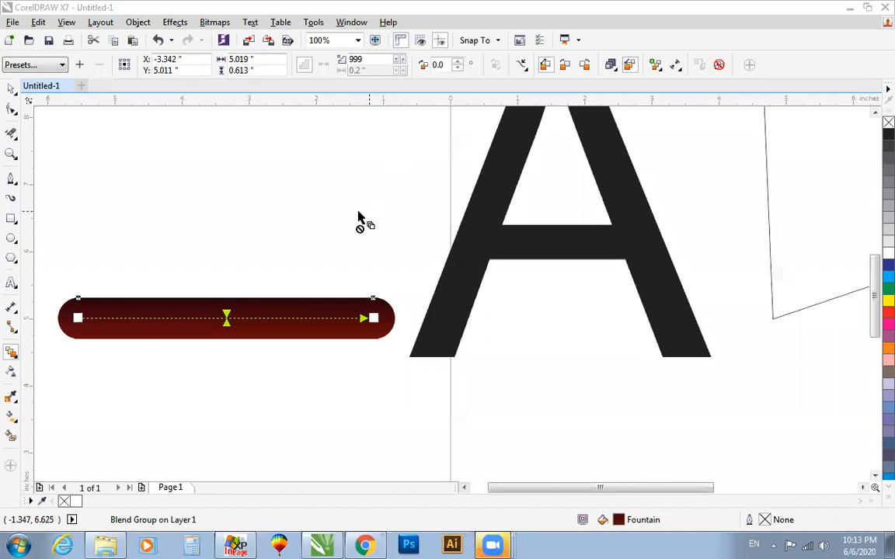
# Move the whole blend group up and toward the letter A so its end meets the left leg.
pyautogui.press('space')
pyautogui.click(386, 312)
pyautogui.click(304, 316)
pyautogui.click(159, 264)
pyautogui.moveTo(186, 322); pyautogui.dragTo(240, 276)
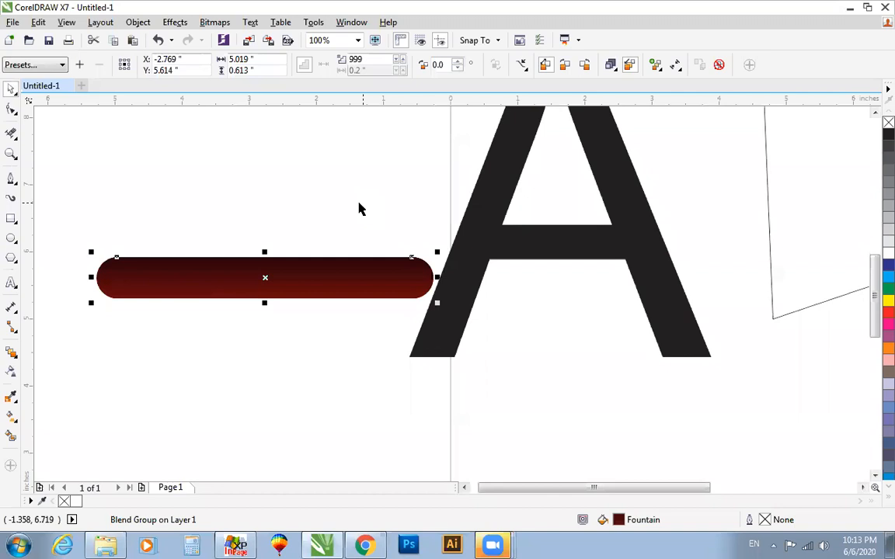
# Try moving only the blend's end circle below the letter A's left foot, and undo the move.
pyautogui.click(364, 233)
pyautogui.moveTo(413, 282); pyautogui.dragTo(395, 379)
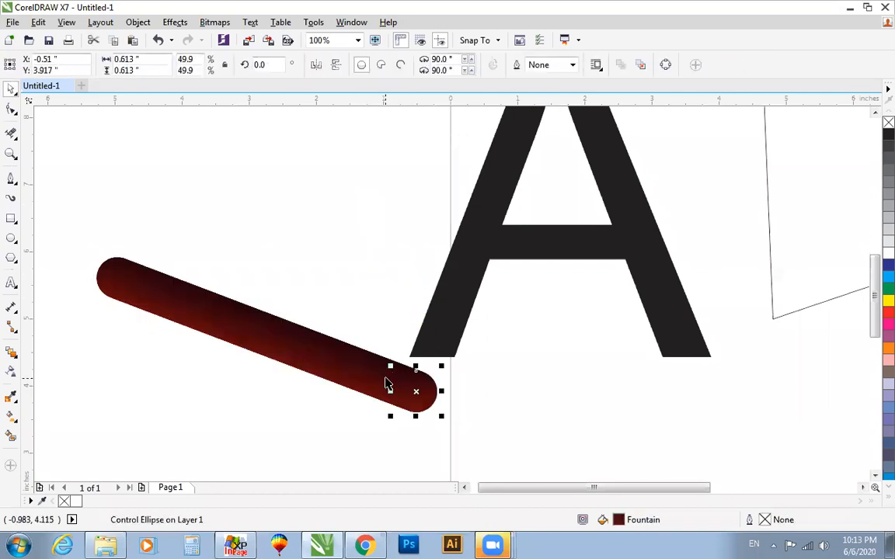
pyautogui.hotkey('ctrl', 'z')
# Assign the letter A's outline as the new path for the 999-step blend group.
pyautogui.click(287, 316)
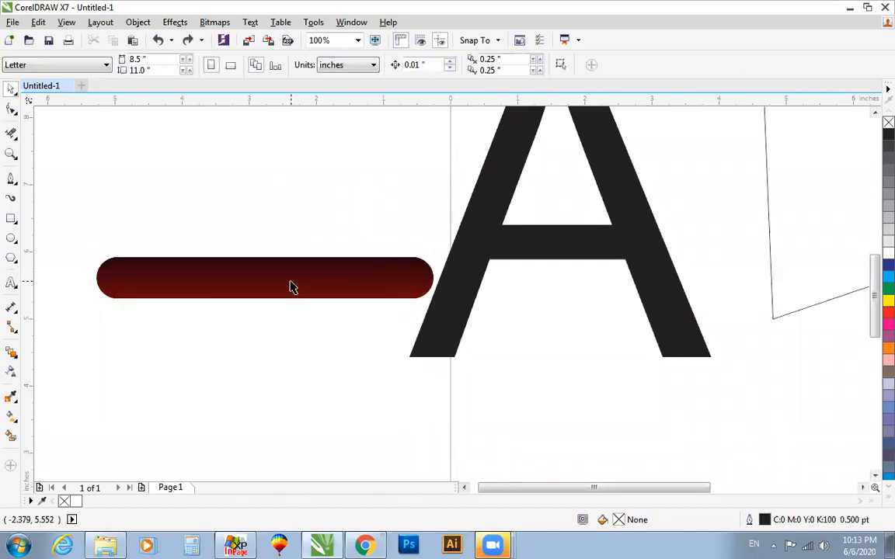
pyautogui.click(290, 284)
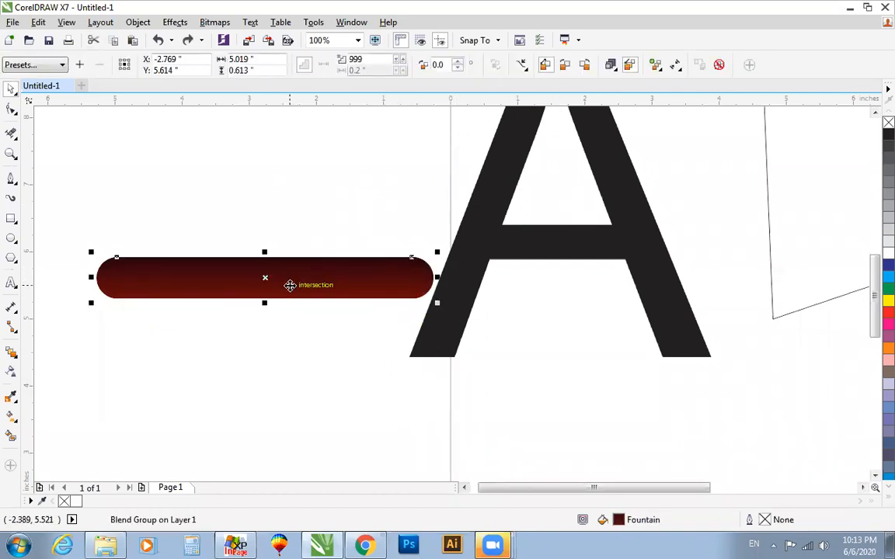
pyautogui.click(523, 69)
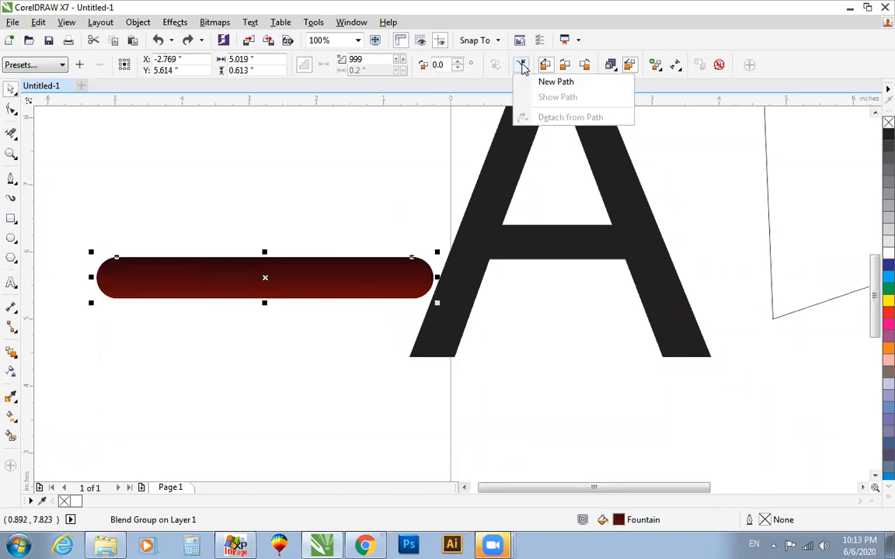
pyautogui.click(546, 86)
pyautogui.click(450, 350)
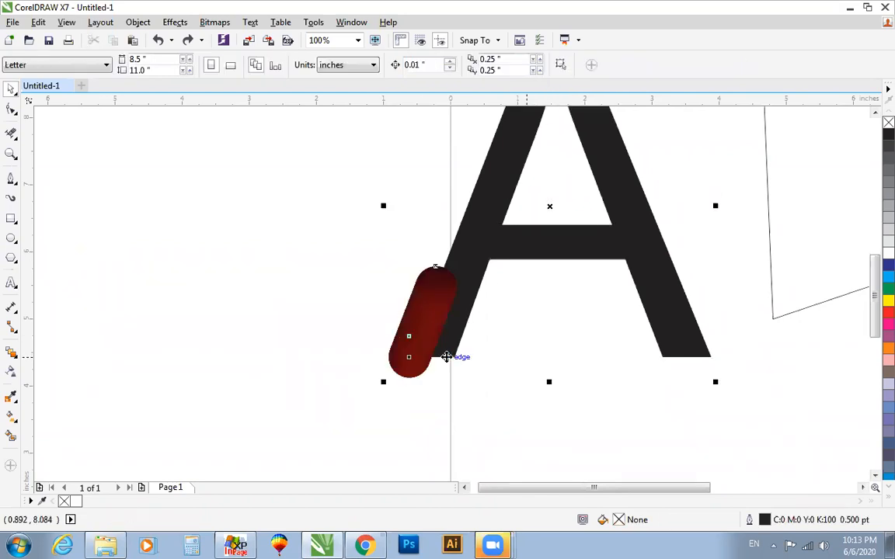
pyautogui.click(504, 335)
pyautogui.scroll(-2, 503, 335)
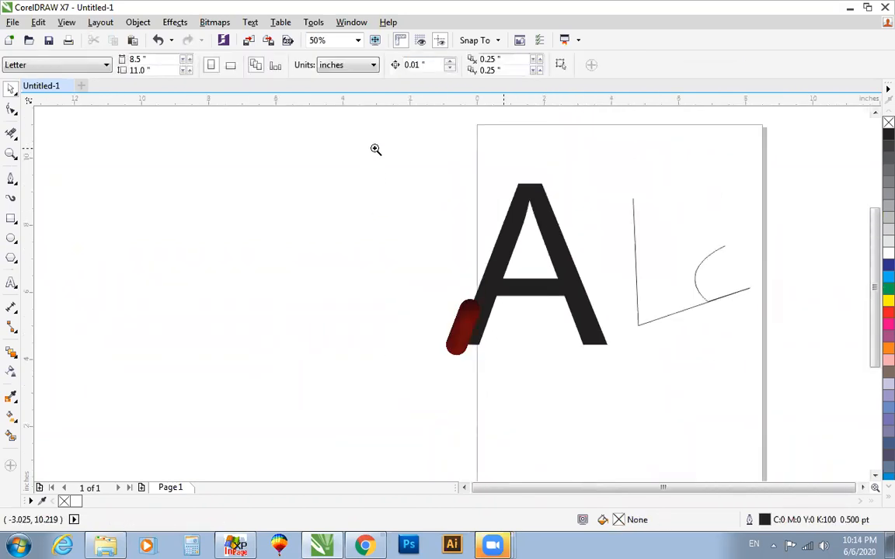
pyautogui.scroll(1, 716, 425)
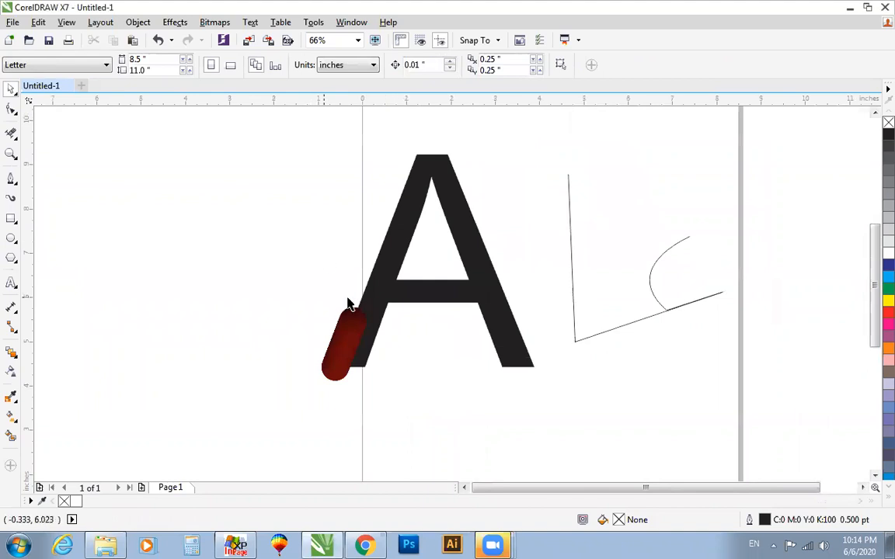
# Stretch the blend along the whole outline of the letter A and remove the letter's black fill.
pyautogui.moveTo(361, 315); pyautogui.dragTo(385, 365)
pyautogui.click(445, 385)
pyautogui.click(420, 282)
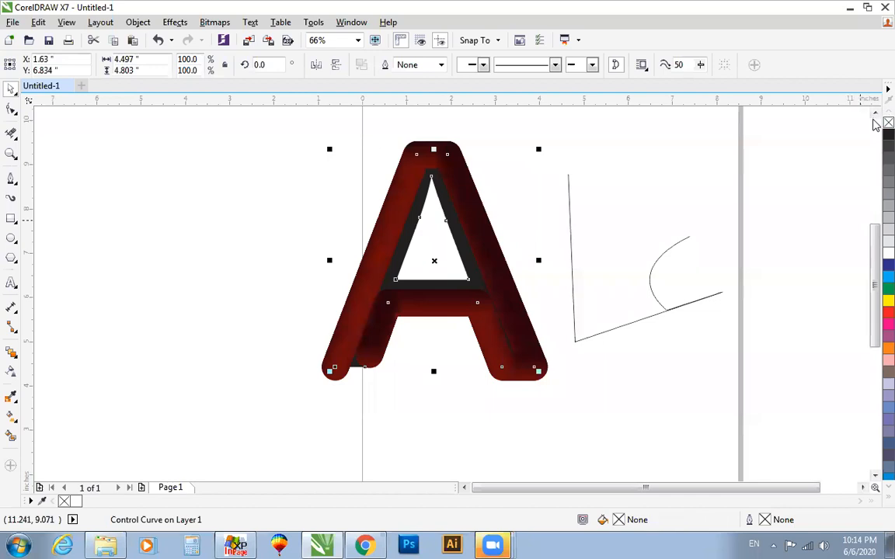
pyautogui.click(887, 121)
pyautogui.click(783, 293)
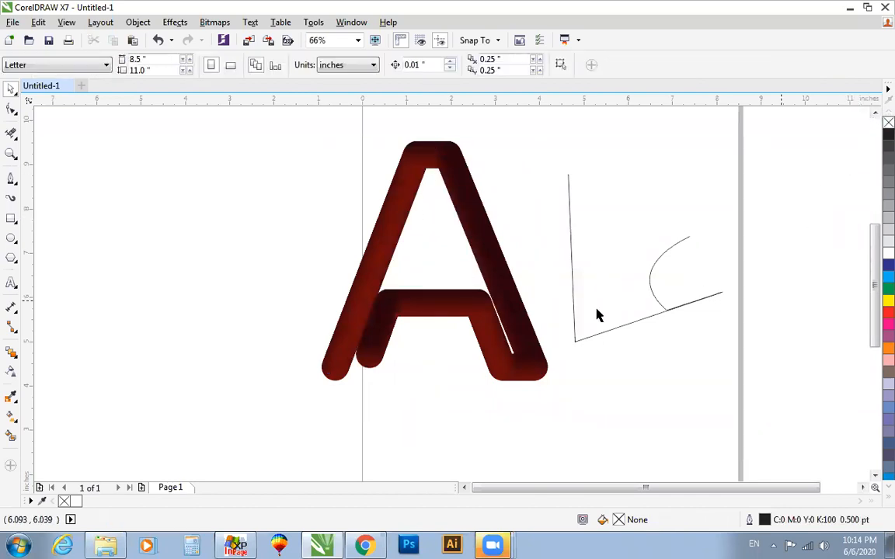
# Undo the letter A's fill removal and the stretching of the blend along its outline.
pyautogui.click(492, 373)
pyautogui.click(713, 318)
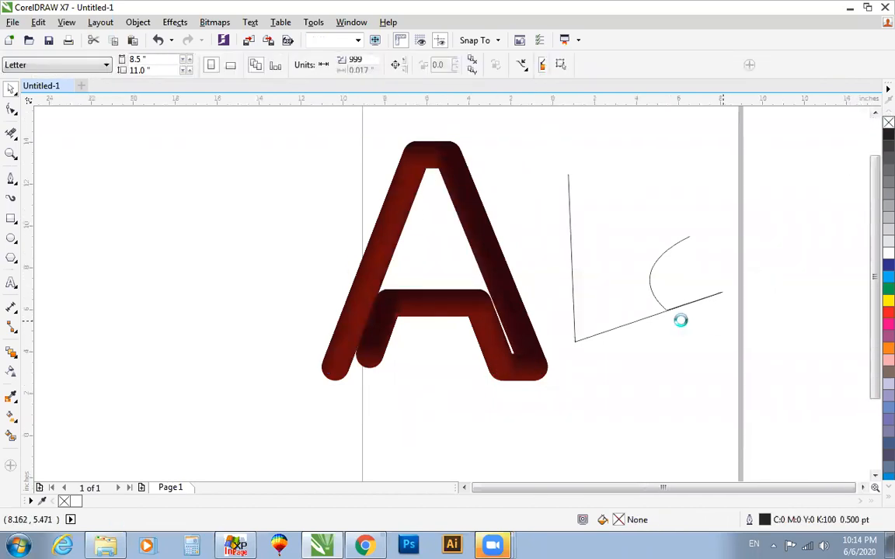
pyautogui.scroll(-2, 714, 318)
pyautogui.scroll(2, 779, 398)
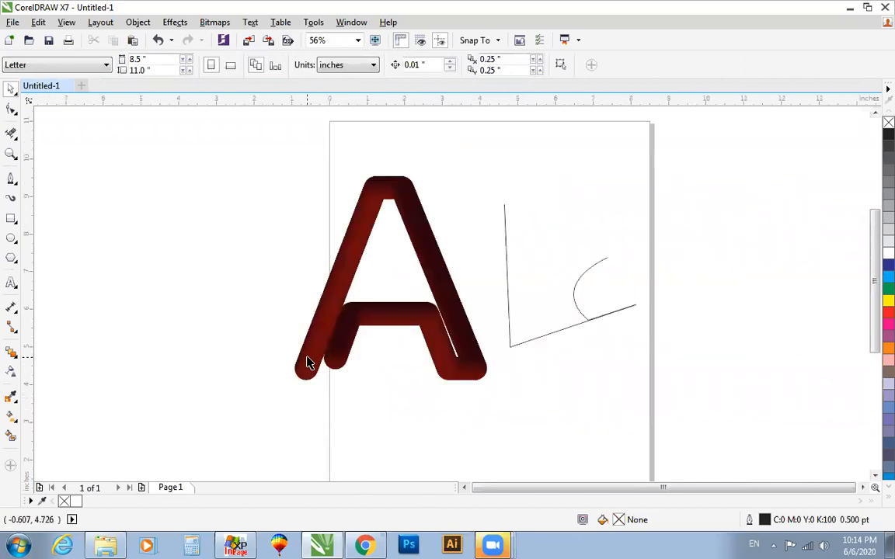
pyautogui.click(324, 363)
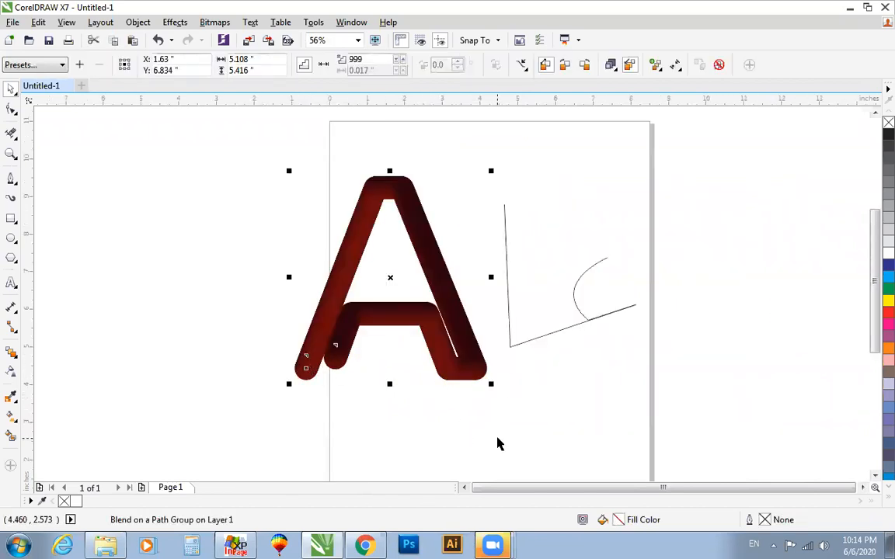
pyautogui.hotkey('ctrl', 'k')
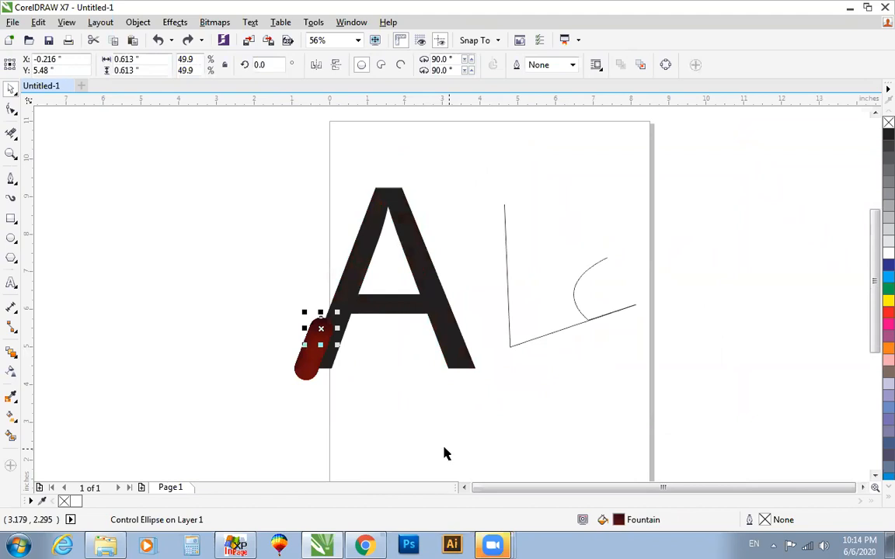
# Reassign the blend's path to the thin angular line drawing beside the letter A.
pyautogui.click(310, 368)
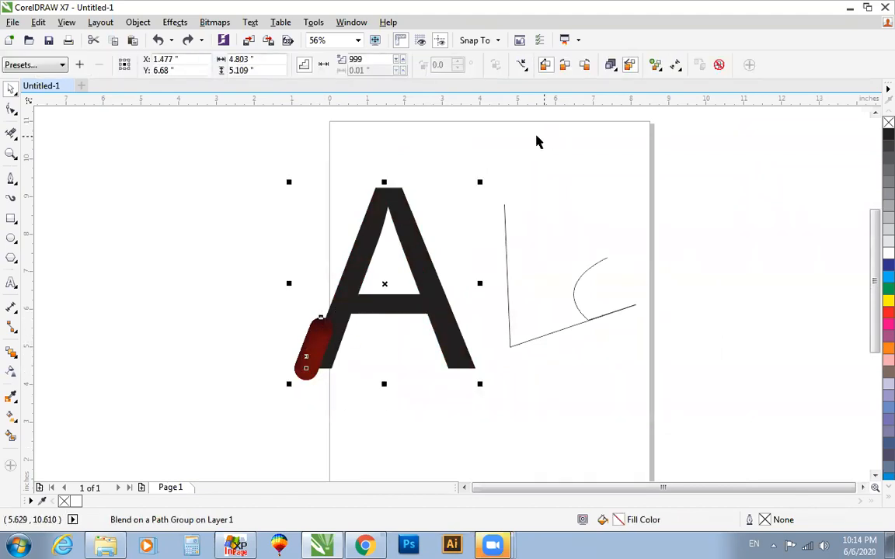
pyautogui.click(521, 65)
pyautogui.click(533, 98)
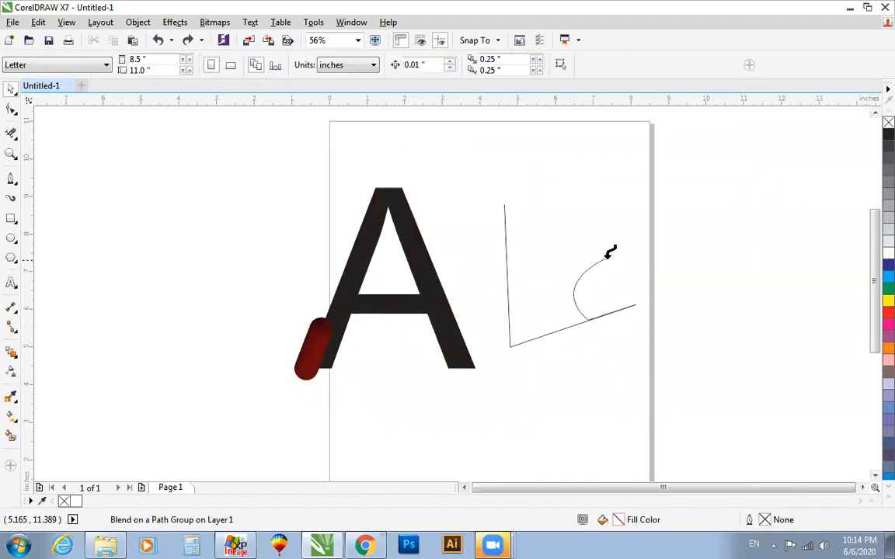
pyautogui.click(654, 225)
# Move the blend's end circle to the upper end of the vertical line so the tube covers the whole path.
pyautogui.moveTo(588, 270); pyautogui.dragTo(509, 217)
pyautogui.click(585, 203)
pyautogui.click(570, 330)
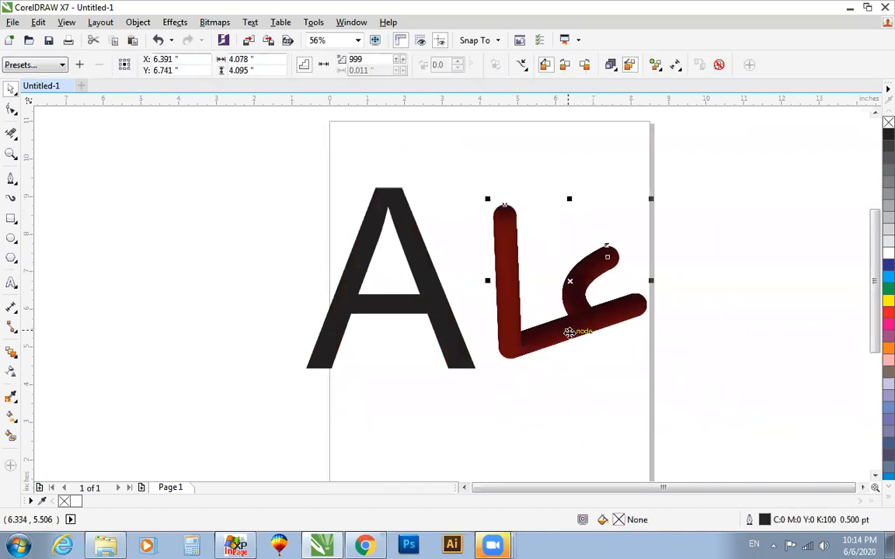
pyautogui.click(637, 250)
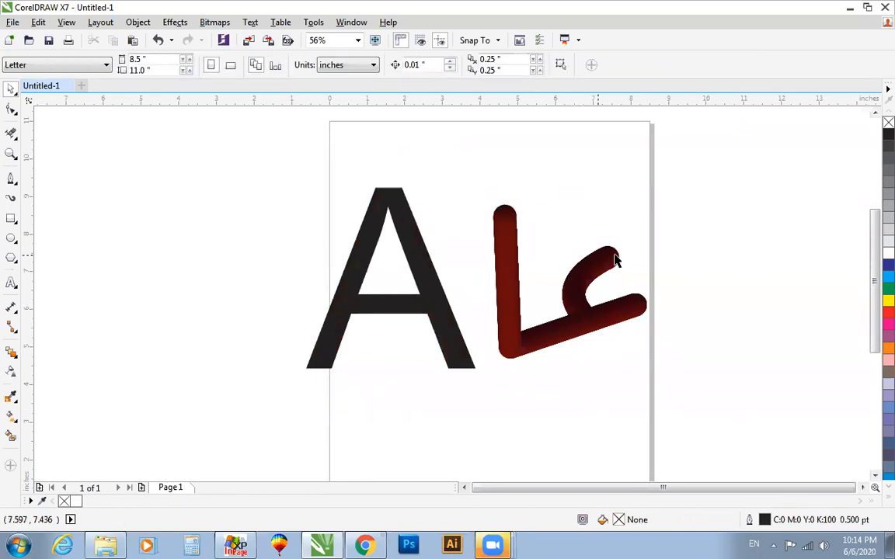
pyautogui.click(614, 255)
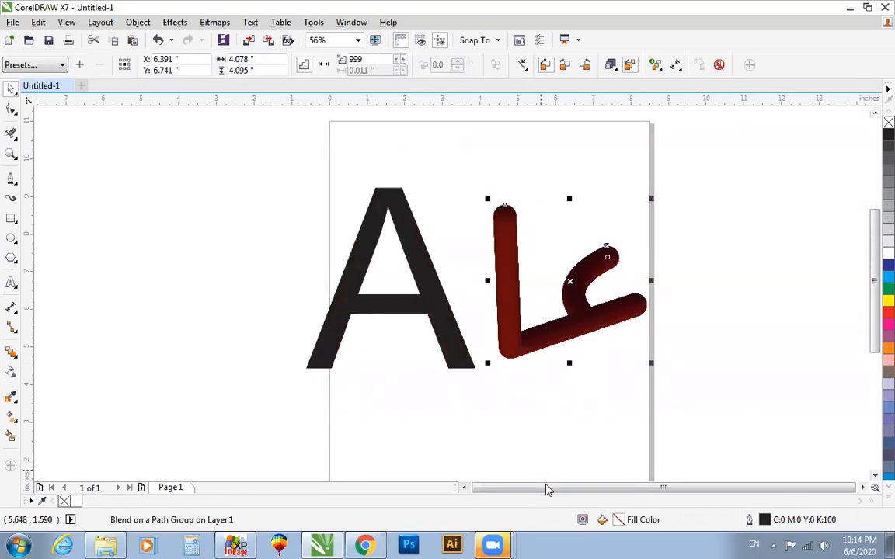
pyautogui.click(491, 541)
pyautogui.moveTo(492, 543)
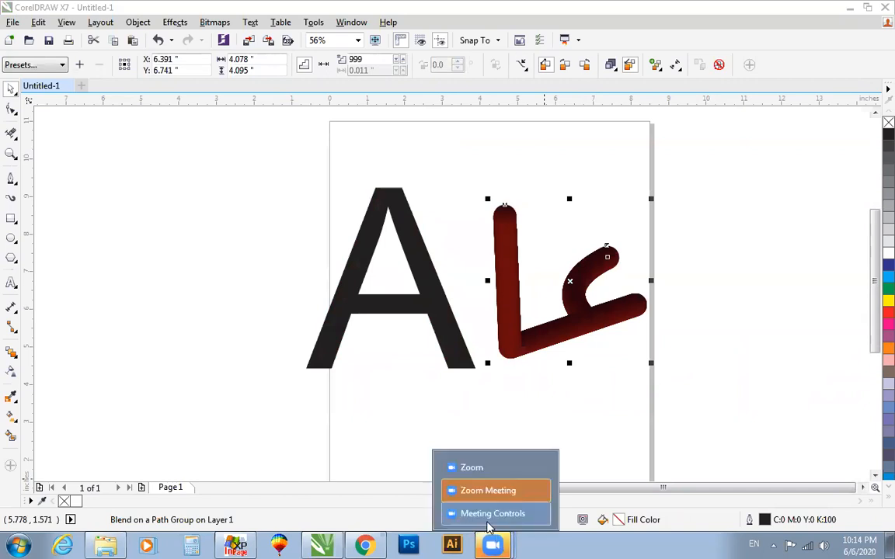
pyautogui.click(471, 468)
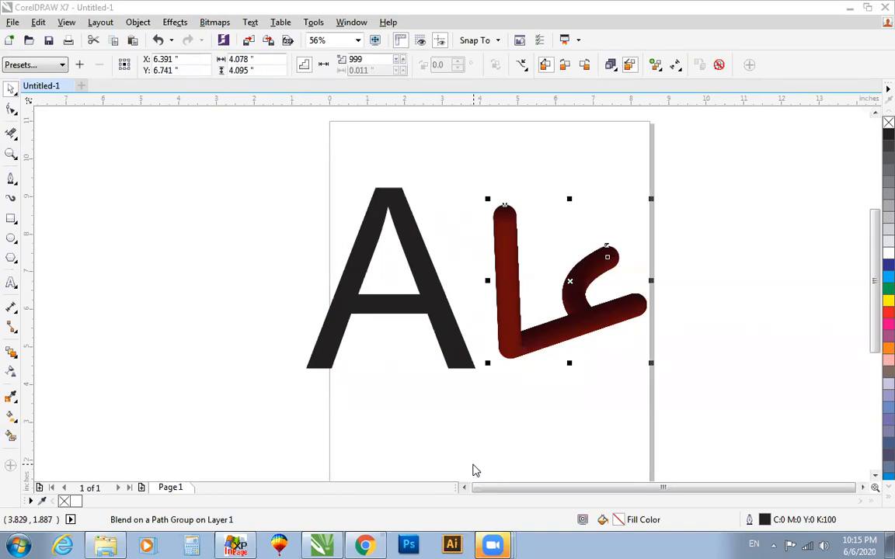
# Delete the letter A and the blended tube drawing from the page.
pyautogui.moveTo(739, 150); pyautogui.dragTo(247, 421)
pyautogui.press('Delete')
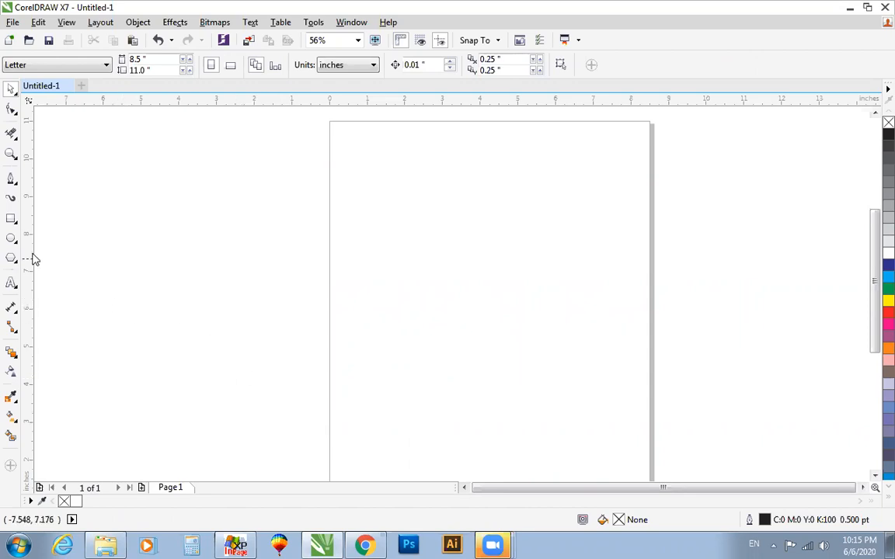
# Draw a rectangle about 4.66 by 1.0 inches on the upper page and round its ends fully, about 0.5 inch radius.
pyautogui.click(11, 238)
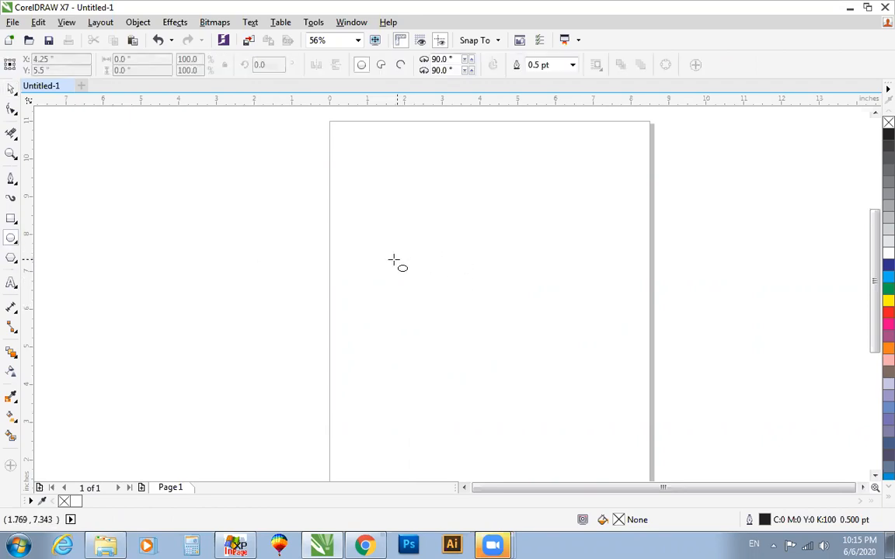
pyautogui.click(11, 219)
pyautogui.moveTo(361, 206); pyautogui.dragTo(535, 243)
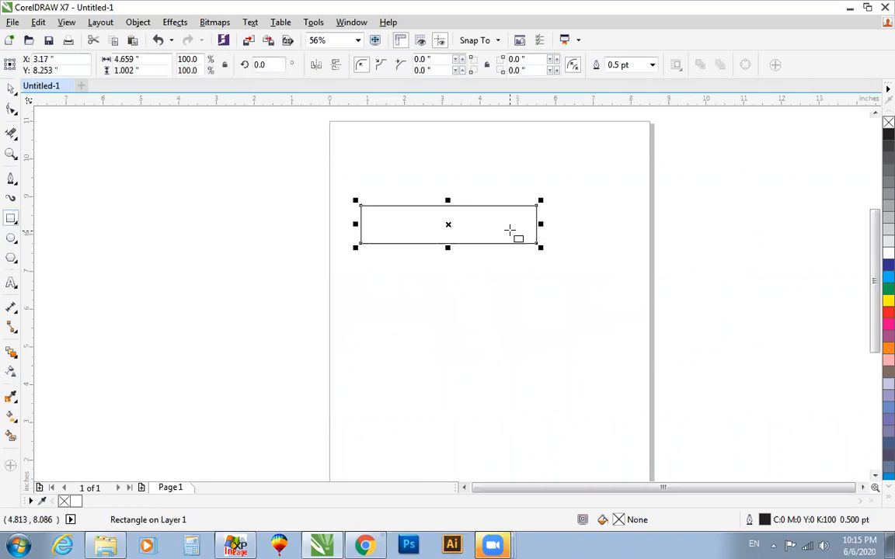
pyautogui.press('F10')
pyautogui.moveTo(536, 208); pyautogui.dragTo(477, 205)
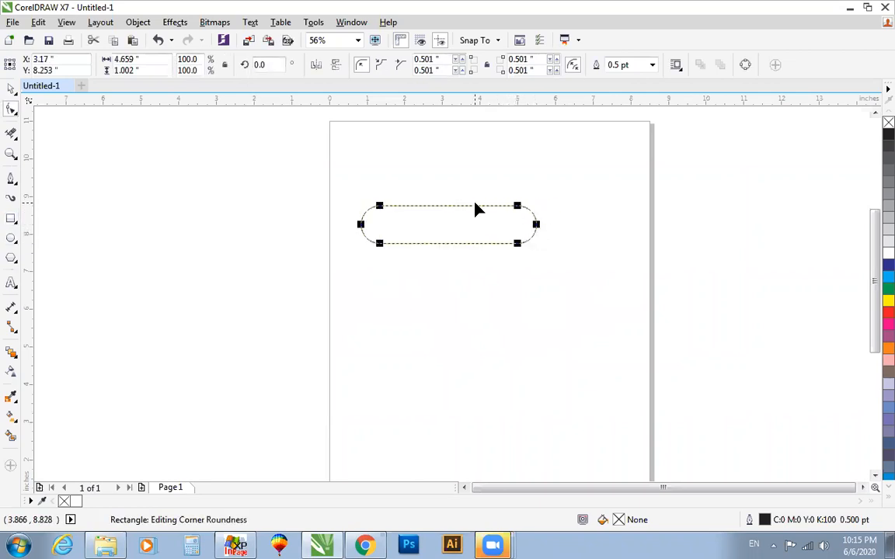
pyautogui.press('space')
# Stretch the rounded bar downward to a height of about 1.26 inches.
pyautogui.scroll(-2, 465, 220)
pyautogui.moveTo(343, 162); pyautogui.dragTo(615, 344)
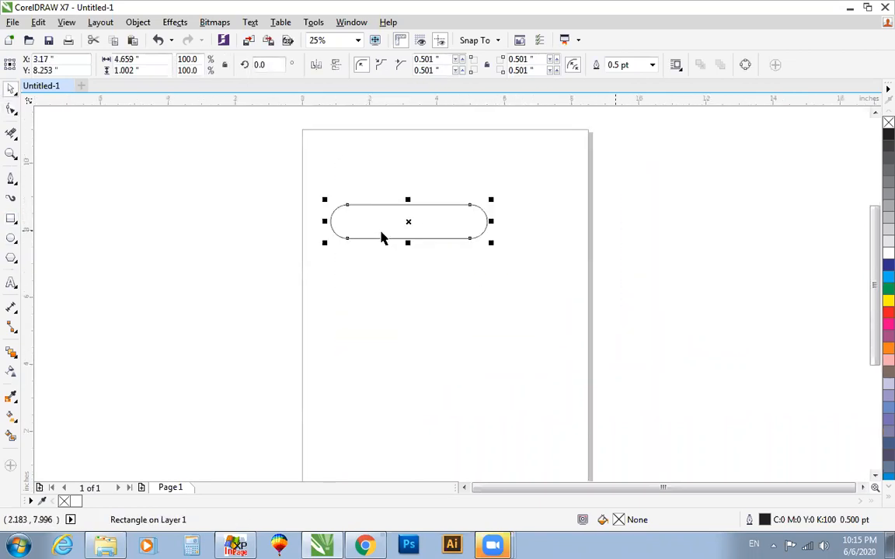
pyautogui.moveTo(408, 242); pyautogui.dragTo(406, 251)
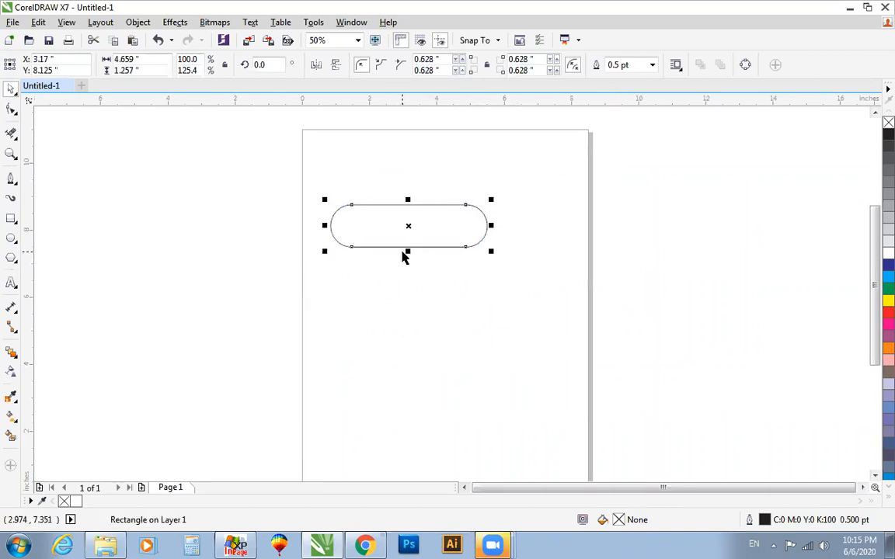
# Duplicate the bar twice below itself, offsetting the middle copy about 0.6 inch left and keeping the lowest copy in line with the original.
pyautogui.moveTo(411, 225); pyautogui.dragTo(387, 272)
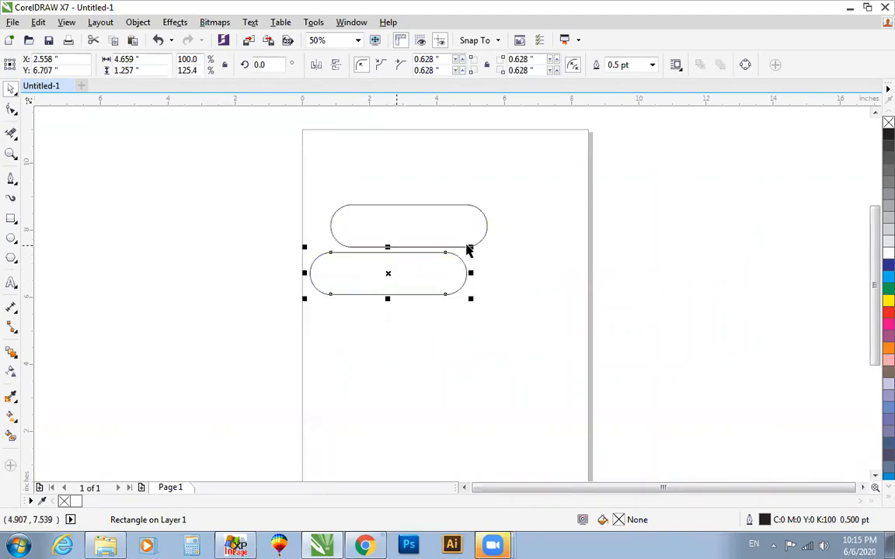
pyautogui.click(465, 246)
pyautogui.moveTo(409, 229); pyautogui.dragTo(407, 322)
pyautogui.click(518, 264)
# Group the uppermost and lowest rounded bars, leaving out the middle one.
pyautogui.click(465, 247)
pyautogui.keyDown('shift'); pyautogui.click(466, 301); pyautogui.keyUp('shift')
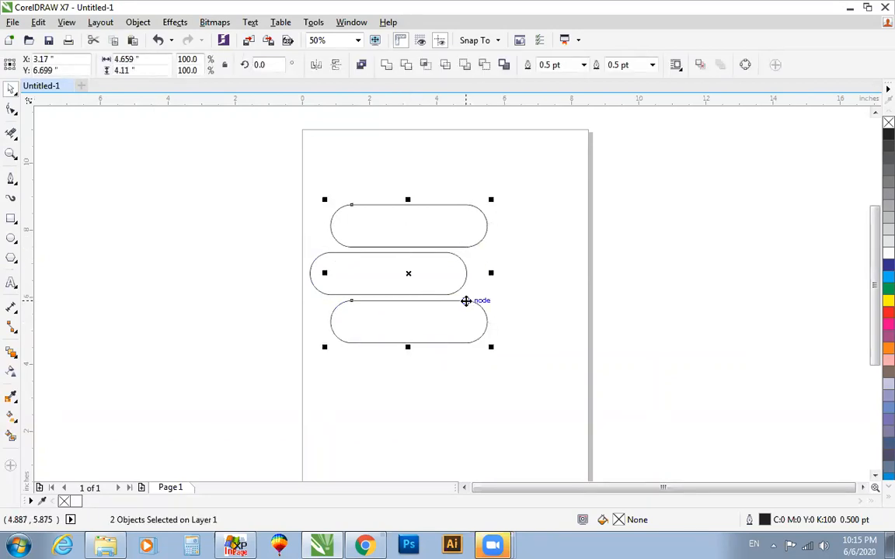
pyautogui.hotkey('ctrl', 'g')
pyautogui.click(466, 282)
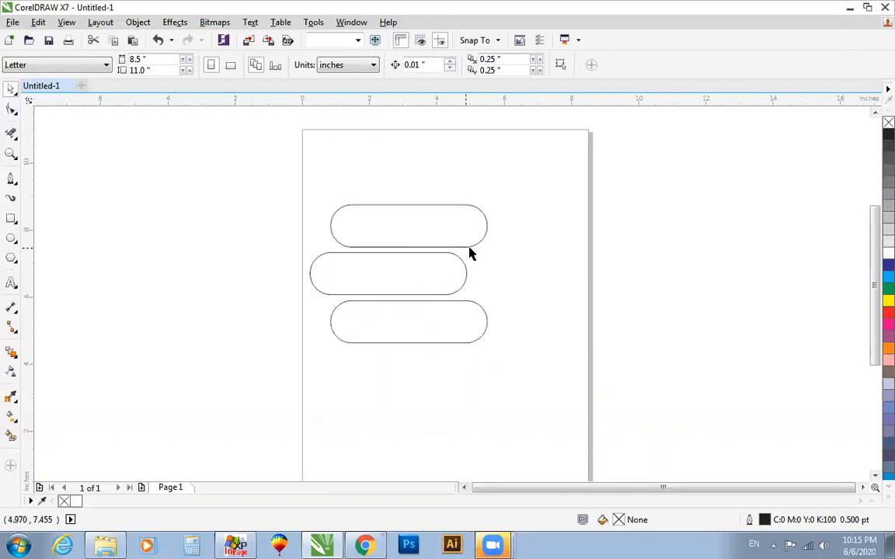
# Left-align the grouped outer bars with the middle bar and shift the group about 0.5 inch to the right.
pyautogui.click(382, 248)
pyautogui.keyDown('shift'); pyautogui.click(327, 253); pyautogui.keyUp('shift')
pyautogui.press('l')
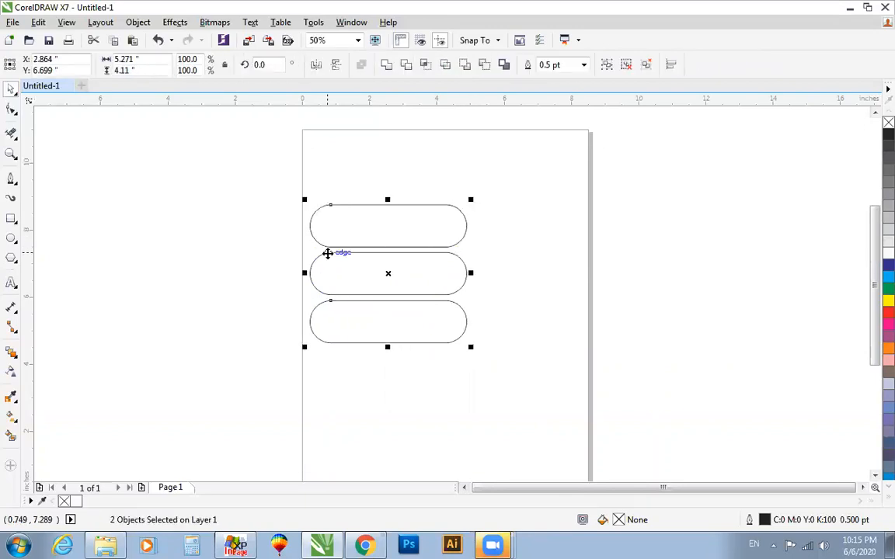
pyautogui.click(349, 179)
pyautogui.moveTo(349, 206)
pyautogui.mouseDown()
pyautogui.moveTo(381, 209)
pyautogui.moveTo(366, 210)
pyautogui.mouseUp()
pyautogui.click(529, 225)
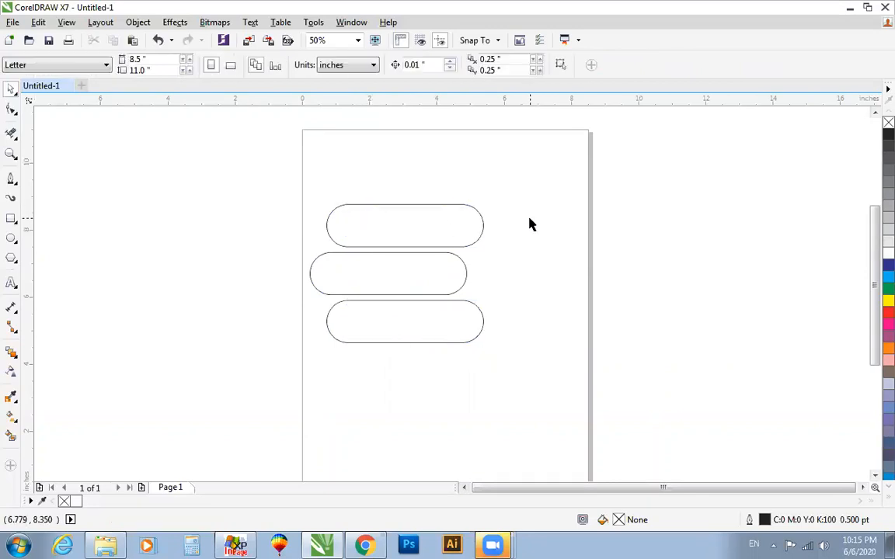
# Place a horizontally mirrored copy of the three bars to their right and move both stacks down and left toward the page centre.
pyautogui.moveTo(545, 166); pyautogui.dragTo(225, 424)
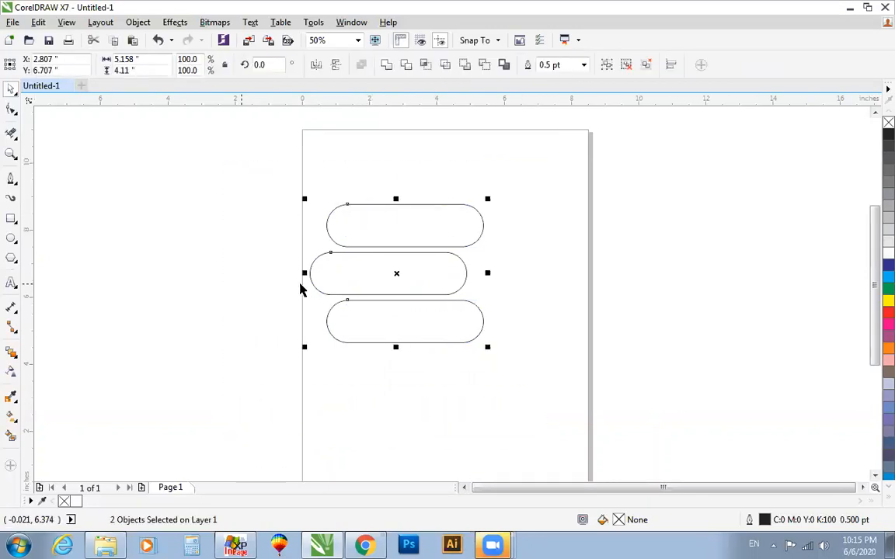
pyautogui.moveTo(307, 274); pyautogui.dragTo(648, 277)
pyautogui.moveTo(794, 170); pyautogui.dragTo(314, 399)
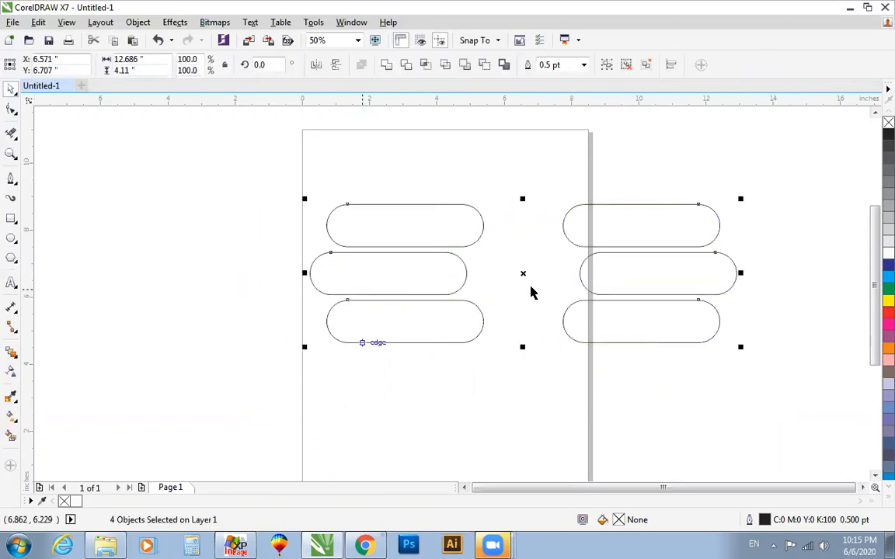
pyautogui.moveTo(523, 271); pyautogui.dragTo(472, 303)
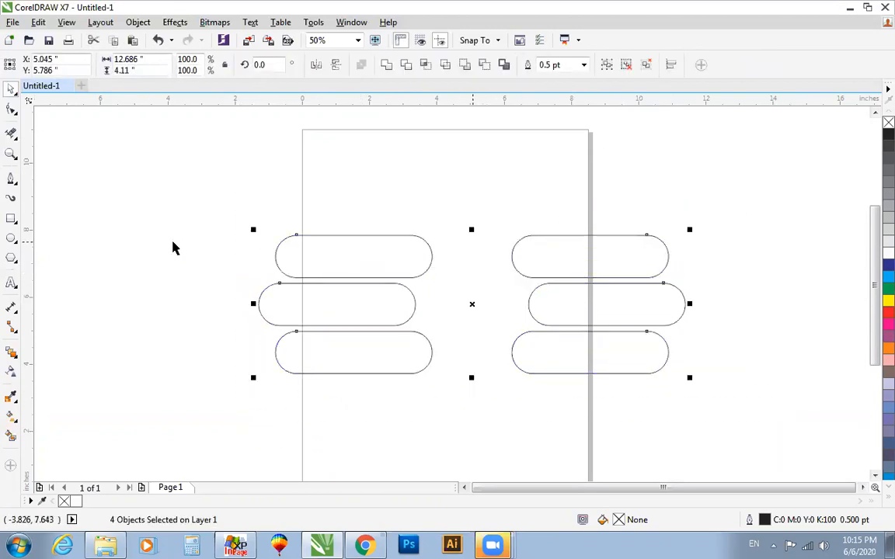
# Scale both bar stacks down proportionally about their common centre to about half size, so they fit the page width.
pyautogui.click(175, 269)
pyautogui.moveTo(188, 206); pyautogui.dragTo(776, 446)
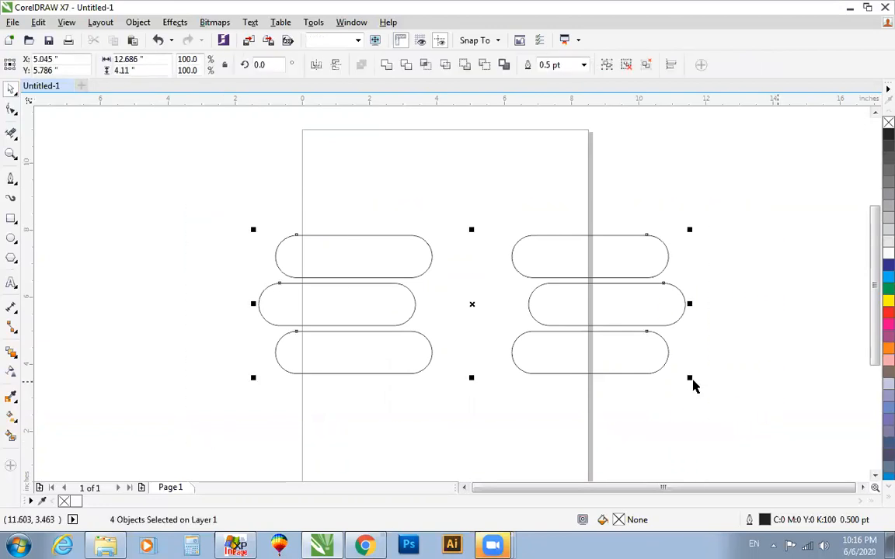
pyautogui.moveTo(679, 378); pyautogui.dragTo(590, 374)
pyautogui.click(281, 206)
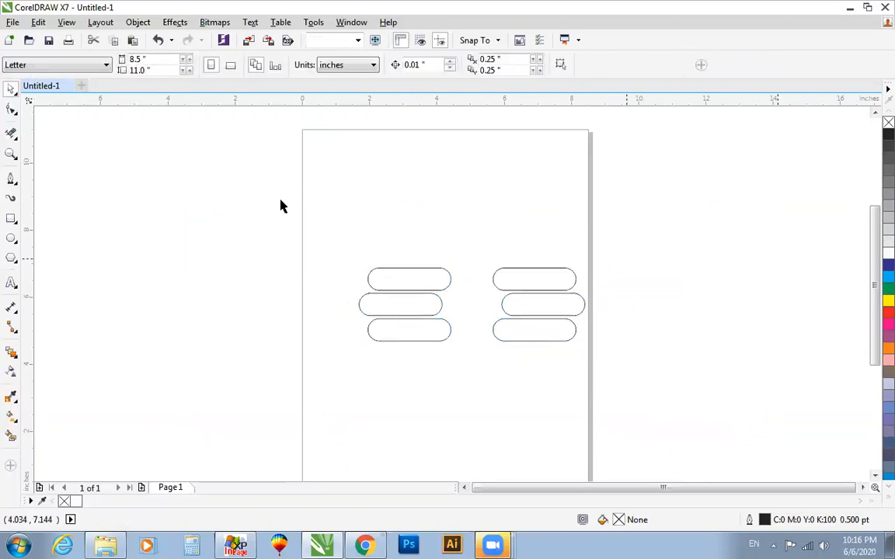
# Switch the page to landscape orientation and enlarge both bar stacks proportionally to about 8.8 inches overall width.
pyautogui.click(230, 65)
pyautogui.moveTo(214, 177); pyautogui.dragTo(644, 423)
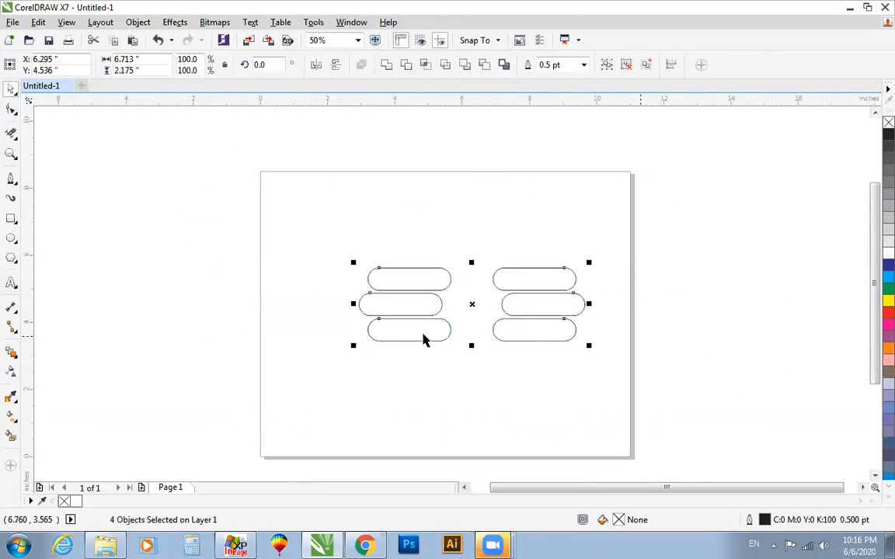
pyautogui.moveTo(352, 346); pyautogui.dragTo(283, 367)
# Place a rectangle about 10.5 × 5.5 inches behind the bars and fill it with 20% black.
pyautogui.click(9, 217)
pyautogui.moveTo(269, 235); pyautogui.dragTo(622, 419)
pyautogui.click(888, 253)
pyautogui.hotkey('shift', 'pagedown')
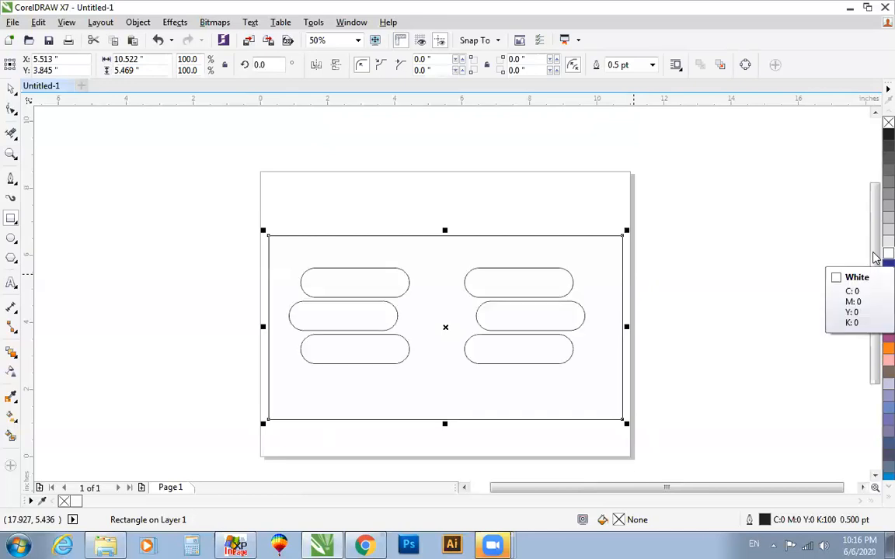
pyautogui.click(888, 230)
# Remove the outline from the grey background rectangle.
pyautogui.press('space')
pyautogui.click(765, 237)
pyautogui.press('F2')
pyautogui.moveTo(162, 203); pyautogui.dragTo(679, 454)
pyautogui.click(682, 181)
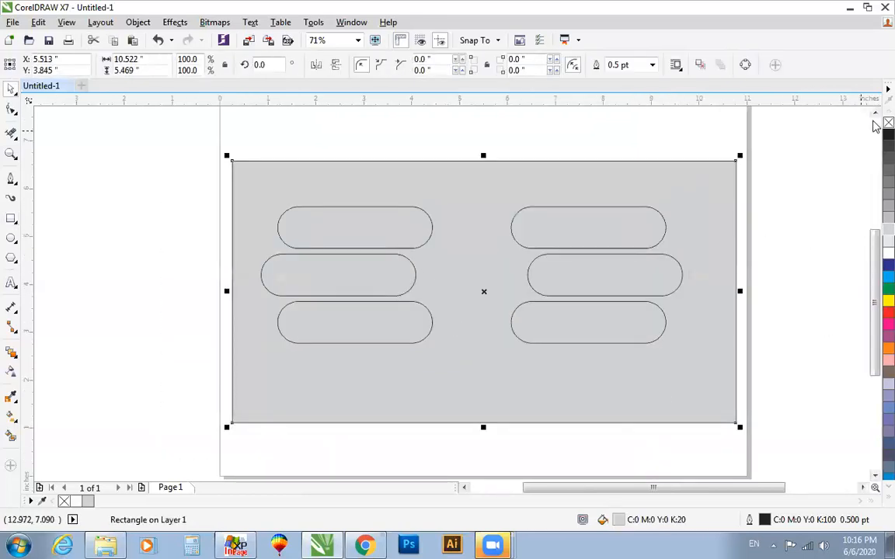
pyautogui.click(821, 181)
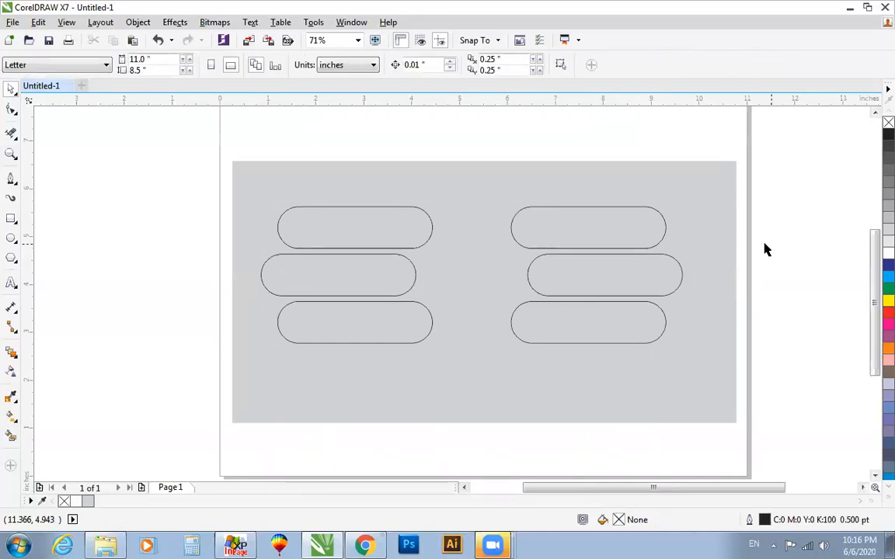
pyautogui.moveTo(796, 170); pyautogui.dragTo(717, 295)
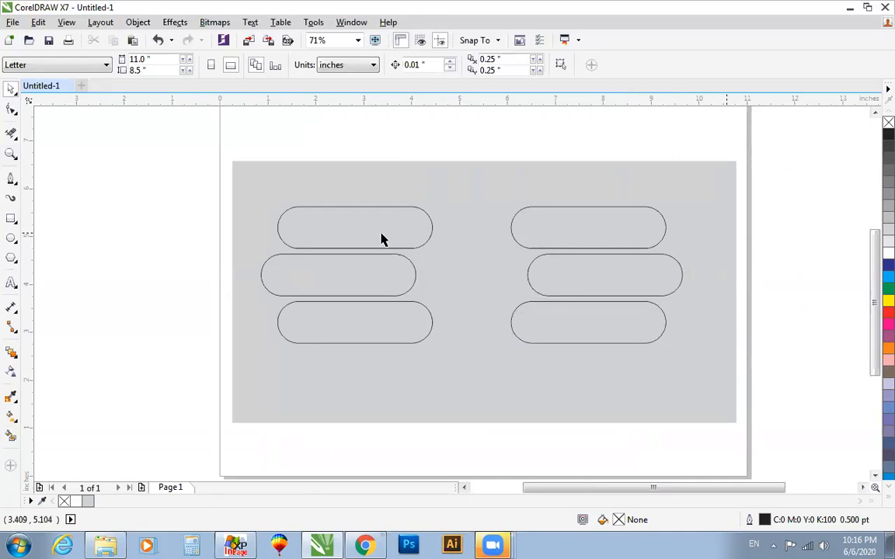
# Draw a circle about 3.3 inches in diameter beside the left bar stack.
pyautogui.click(11, 239)
pyautogui.moveTo(81, 213); pyautogui.dragTo(238, 370)
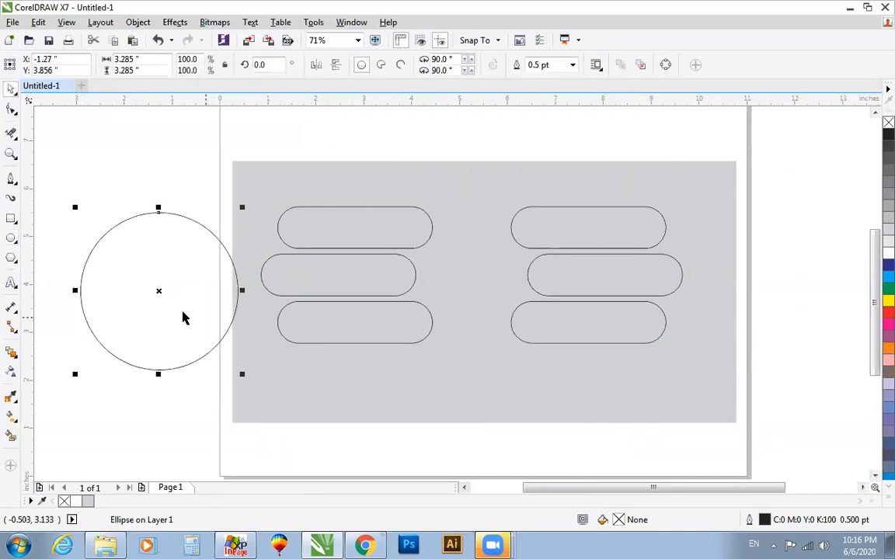
pyautogui.moveTo(157, 291)
pyautogui.mouseDown()
pyautogui.moveTo(435, 287)
pyautogui.moveTo(239, 260)
pyautogui.moveTo(151, 287)
pyautogui.mouseUp()
# Group all the bars and centre the circle on the group both horizontally and vertically.
pyautogui.moveTo(244, 144); pyautogui.dragTo(670, 380)
pyautogui.hotkey('ctrl', 'g')
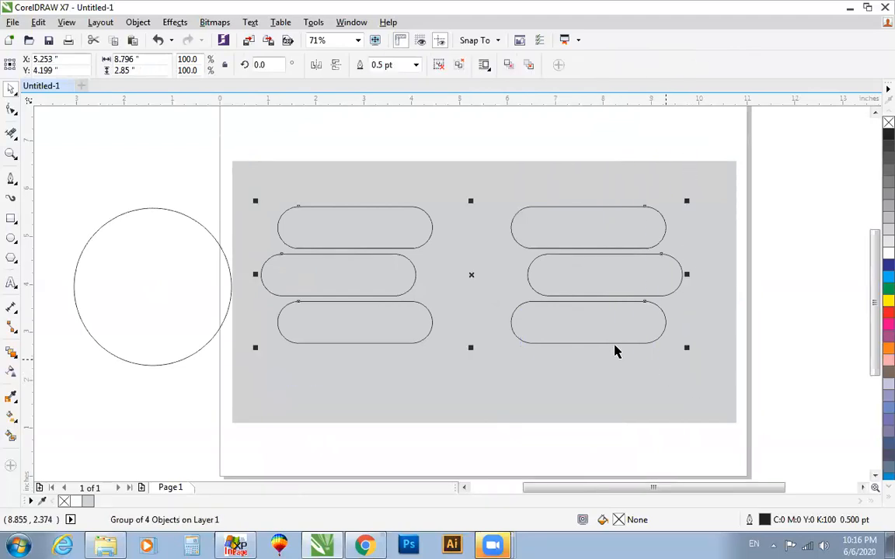
pyautogui.click(151, 209)
pyautogui.keyDown('shift'); pyautogui.click(291, 254); pyautogui.keyUp('shift')
pyautogui.press('c')
pyautogui.press('e')
pyautogui.press('Escape')
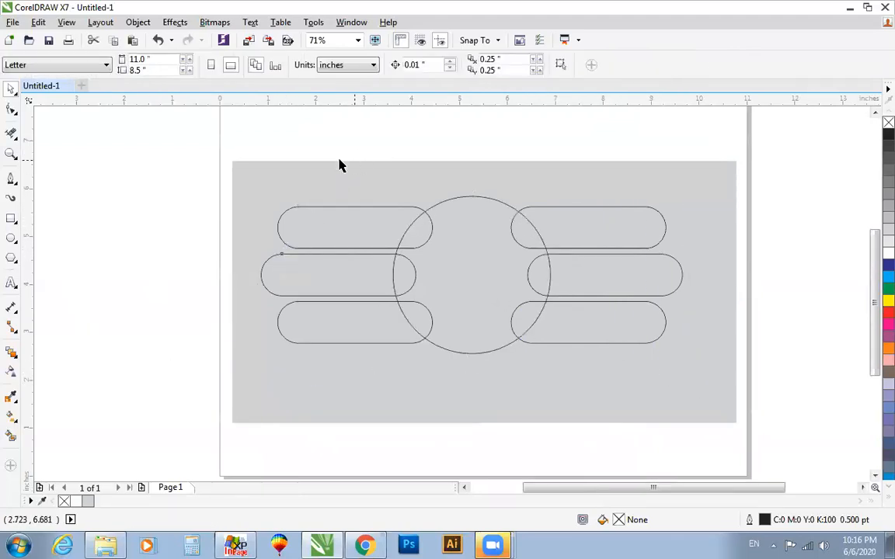
# Enlarge the circle about its own centre to about 4.76 inches in diameter.
pyautogui.click(509, 210)
pyautogui.moveTo(553, 355); pyautogui.dragTo(575, 376)
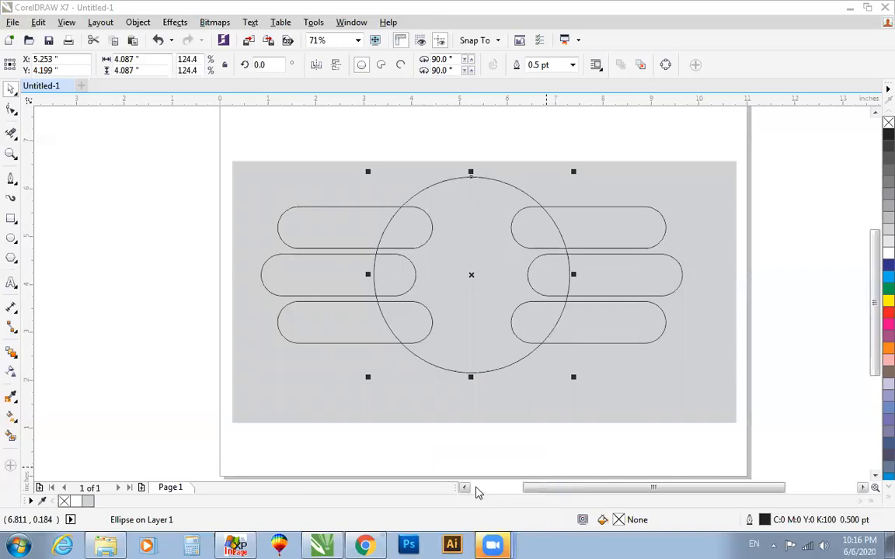
pyautogui.moveTo(492, 545)
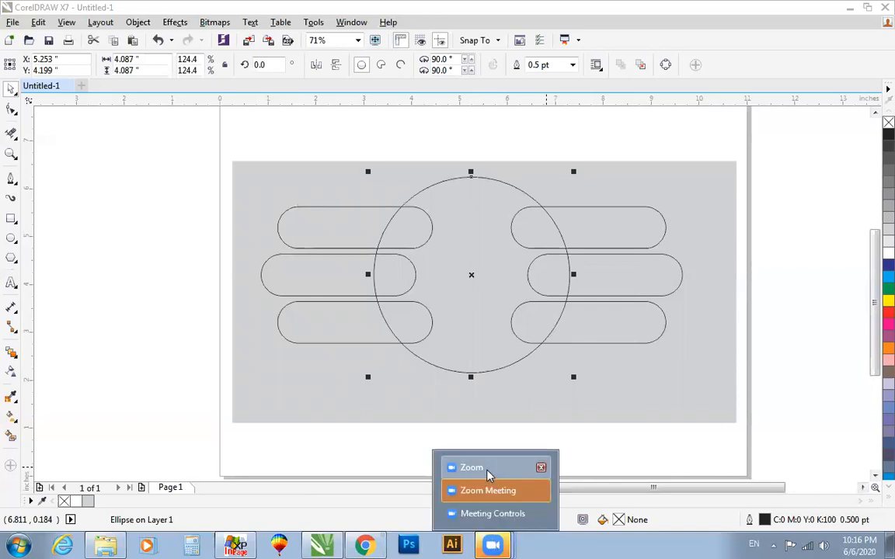
pyautogui.click(824, 226)
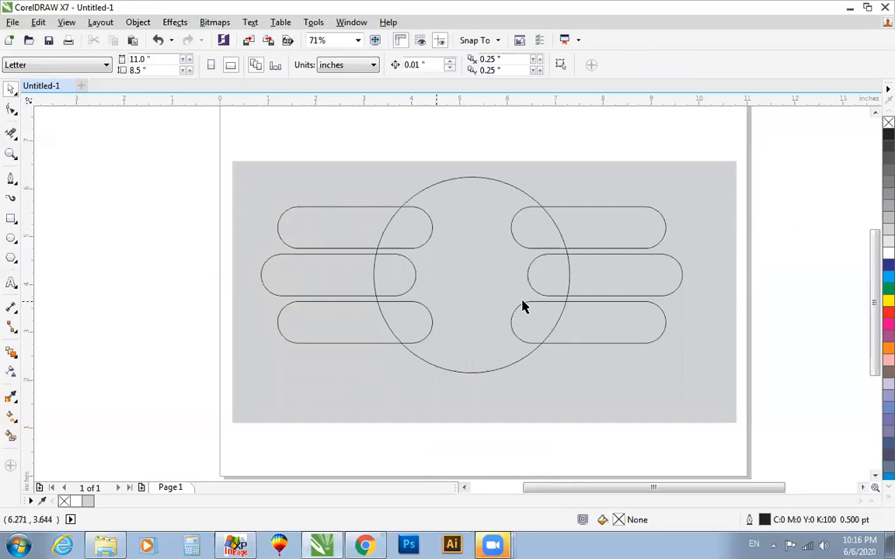
pyautogui.click(523, 197)
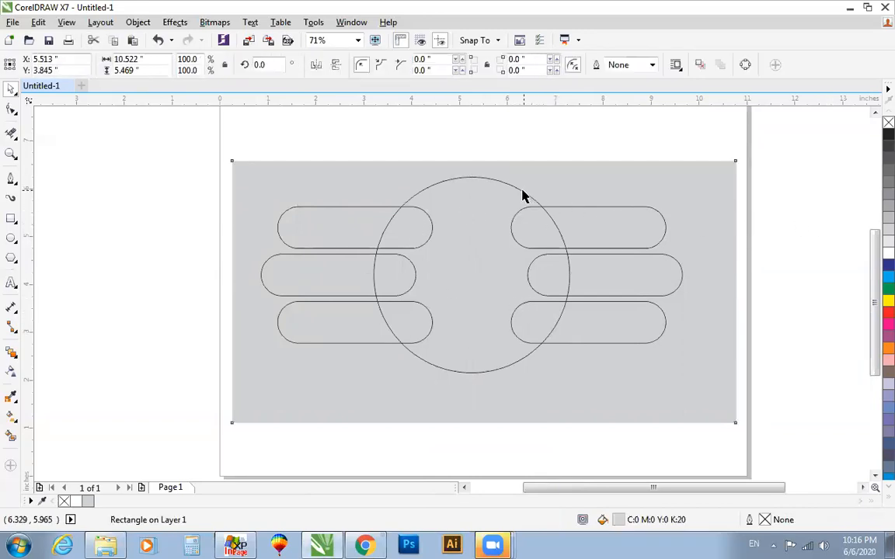
pyautogui.click(523, 194)
pyautogui.moveTo(576, 386); pyautogui.dragTo(592, 395)
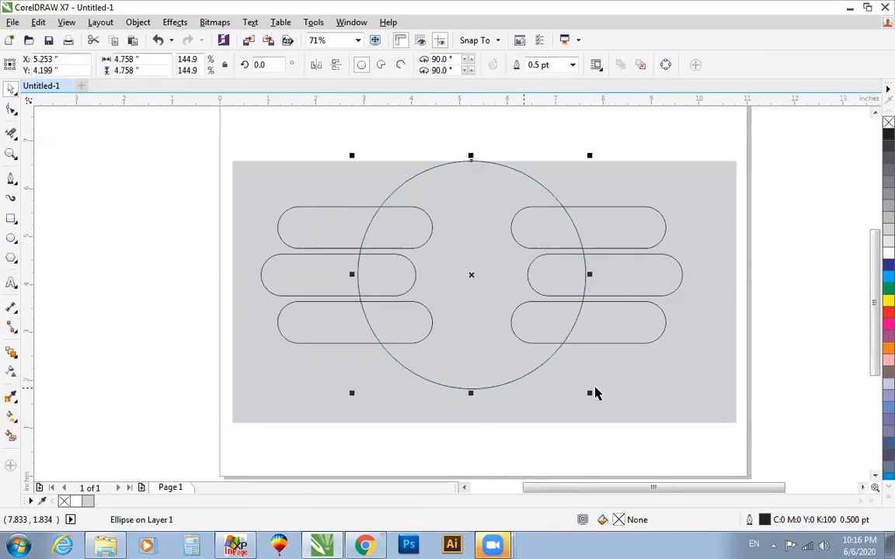
# Stretch the grey background rectangle upward to a height of about 6.05 inches.
pyautogui.keyDown('shift'); pyautogui.click(608, 248); pyautogui.keyUp('shift')
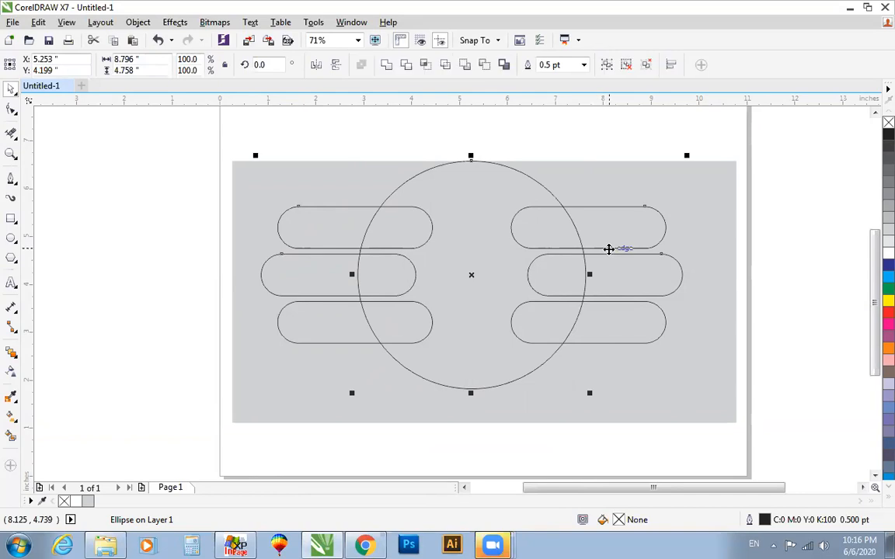
pyautogui.click(562, 139)
pyautogui.click(561, 178)
pyautogui.moveTo(484, 160); pyautogui.dragTo(483, 133)
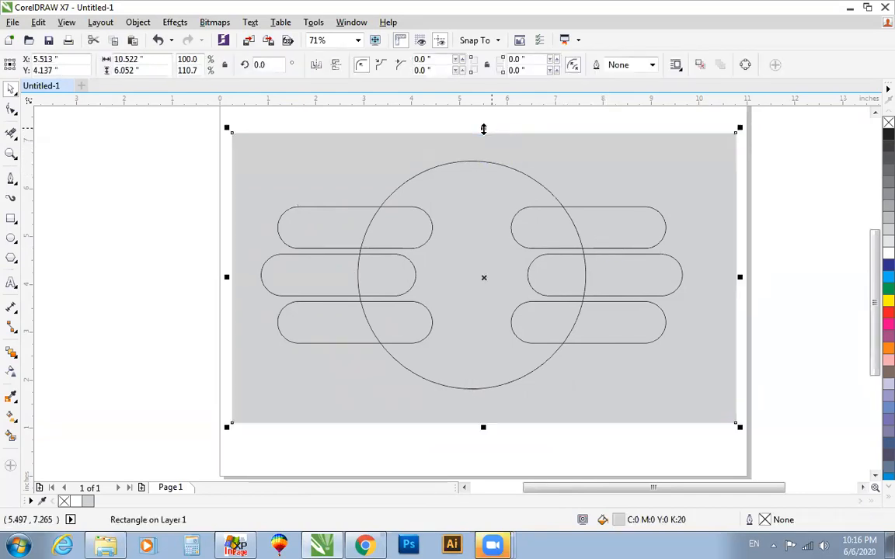
# Group the circle with the bars and centre the group horizontally and vertically on the grey rectangle.
pyautogui.moveTo(808, 151); pyautogui.dragTo(193, 409)
pyautogui.hotkey('ctrl', 'g')
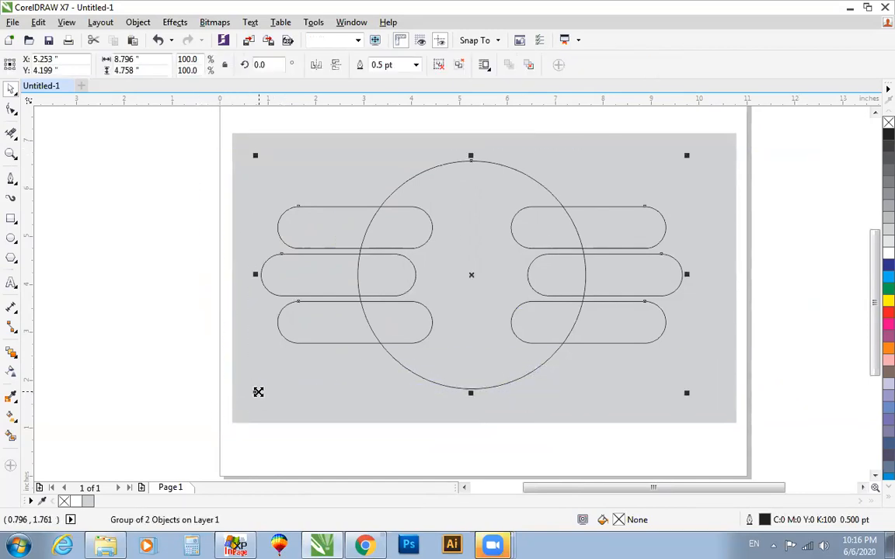
pyautogui.keyDown('shift'); pyautogui.click(259, 389); pyautogui.keyUp('shift')
pyautogui.press('c')
pyautogui.press('e')
pyautogui.click(160, 308)
# Use Smart Fill to turn the three left bars into filled pieces on both sides of the circle's edge.
pyautogui.scroll(-2, 160, 308)
pyautogui.press('F2')
pyautogui.moveTo(166, 160); pyautogui.dragTo(548, 430)
pyautogui.press('F2')
pyautogui.moveTo(199, 153); pyautogui.dragTo(661, 413)
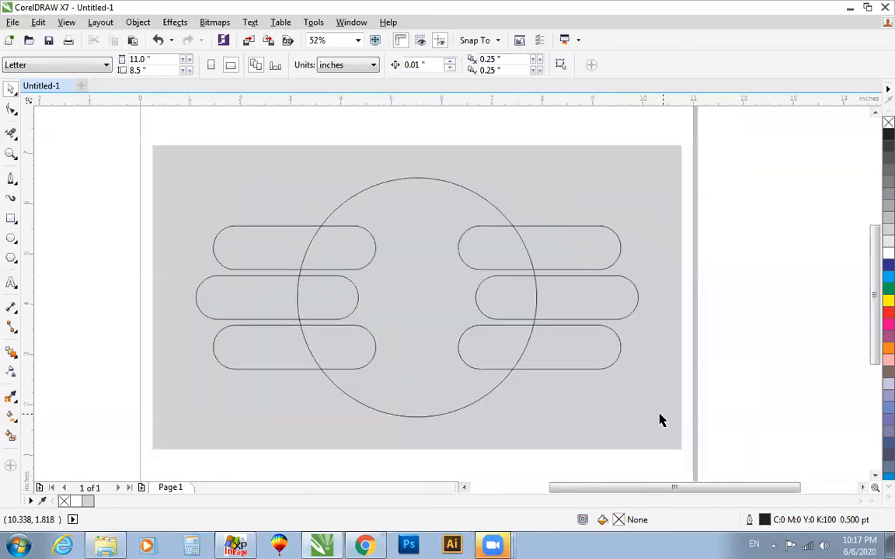
pyautogui.click(11, 437)
pyautogui.click(221, 354)
pyautogui.click(241, 308)
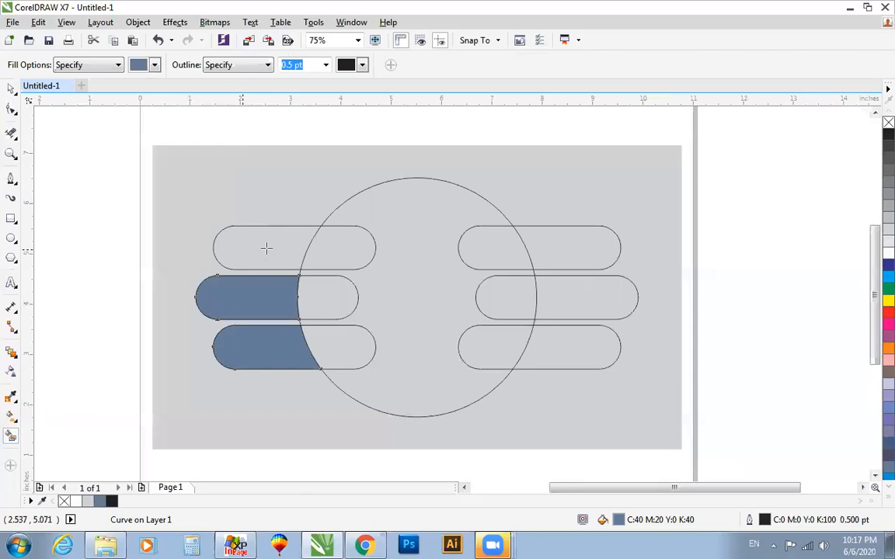
pyautogui.click(266, 248)
pyautogui.click(339, 252)
pyautogui.click(332, 293)
pyautogui.click(352, 347)
# Use Smart Fill to turn the three right bars into filled pieces inside and outside the circle.
pyautogui.click(486, 347)
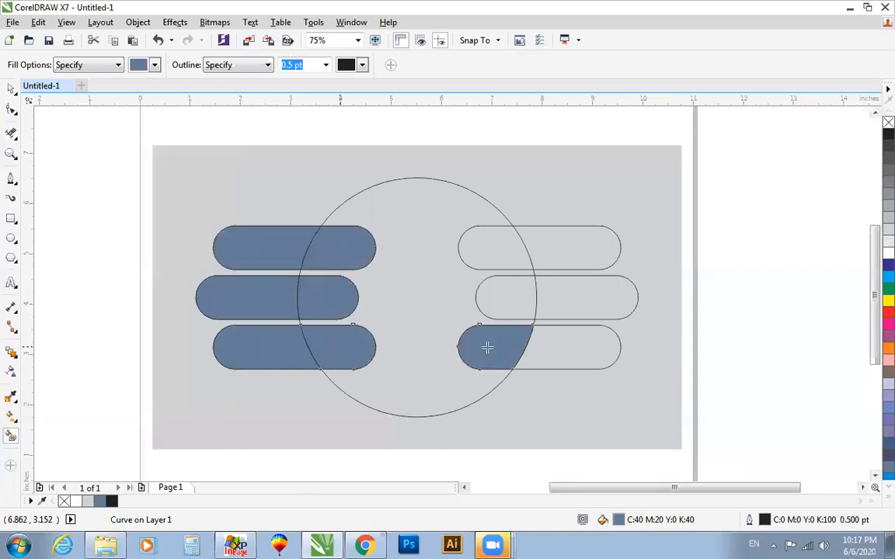
pyautogui.click(553, 346)
pyautogui.click(577, 295)
pyautogui.click(515, 306)
pyautogui.click(505, 251)
pyautogui.click(579, 257)
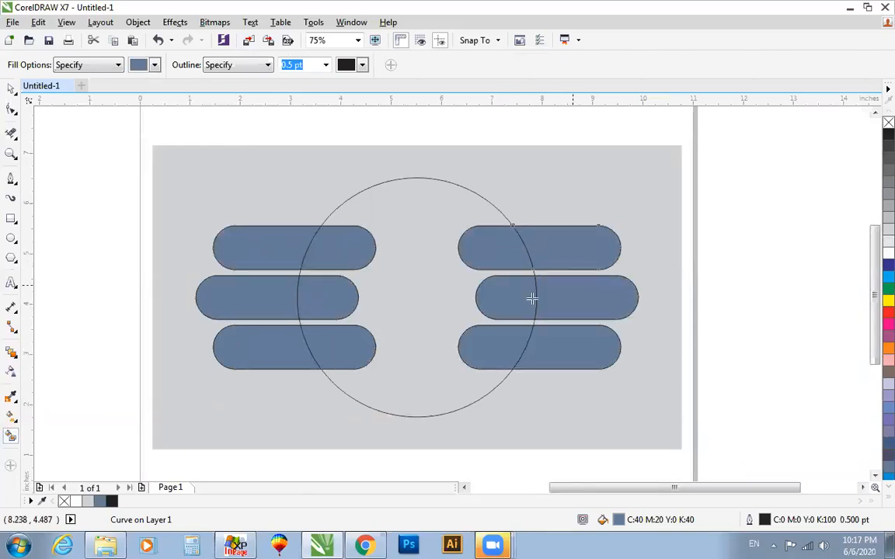
# Delete the original group of circle and bar outlines, keeping only the filled pieces and the background.
pyautogui.press('space')
pyautogui.click(782, 286)
pyautogui.scroll(-1, 723, 281)
pyautogui.press('F2')
pyautogui.moveTo(426, 192); pyautogui.dragTo(713, 409)
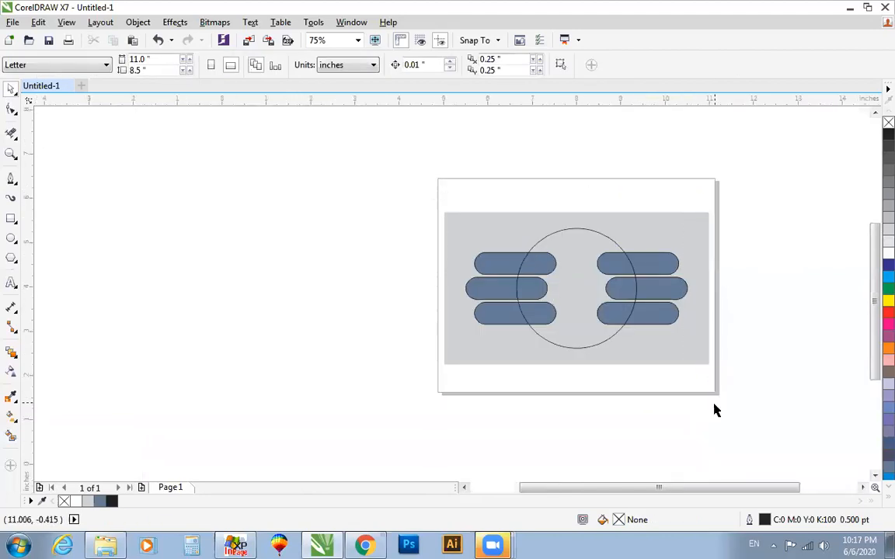
pyautogui.click(484, 177)
pyautogui.press('Delete')
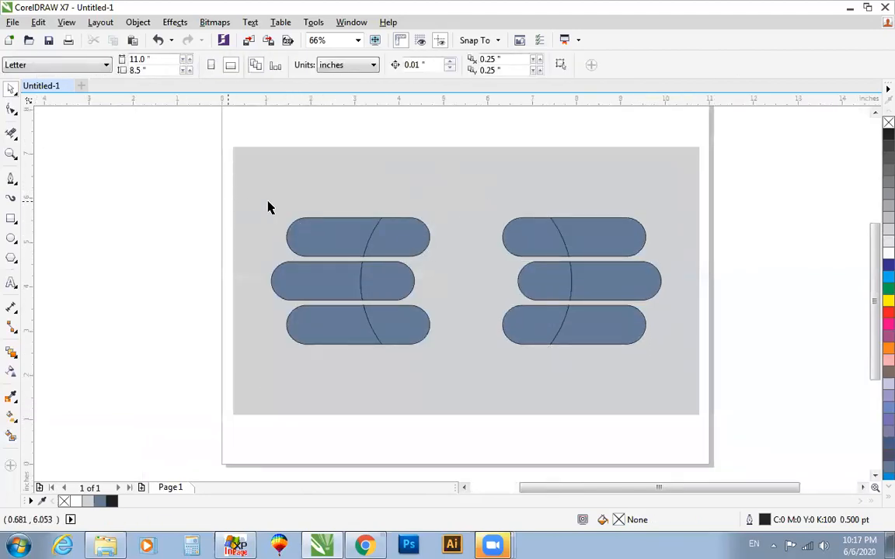
# Fill the inner pieces of the left bars with green, bright blue and orange, from the upper bar down.
pyautogui.click(404, 238)
pyautogui.click(888, 288)
pyautogui.click(394, 283)
pyautogui.click(888, 275)
pyautogui.click(411, 326)
pyautogui.click(888, 347)
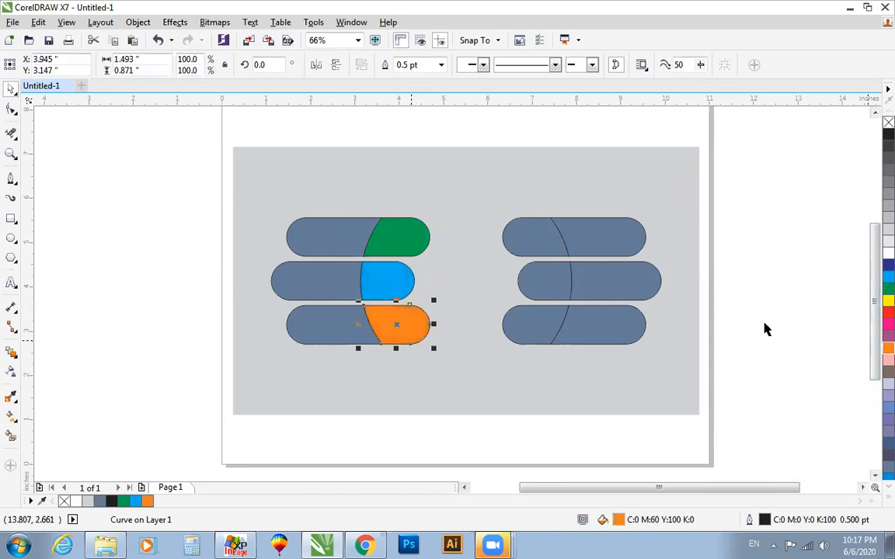
# Fill the inner pieces of the right bars with pink, pale lavender and blue, from the upper bar down.
pyautogui.click(519, 238)
pyautogui.click(888, 336)
pyautogui.click(548, 281)
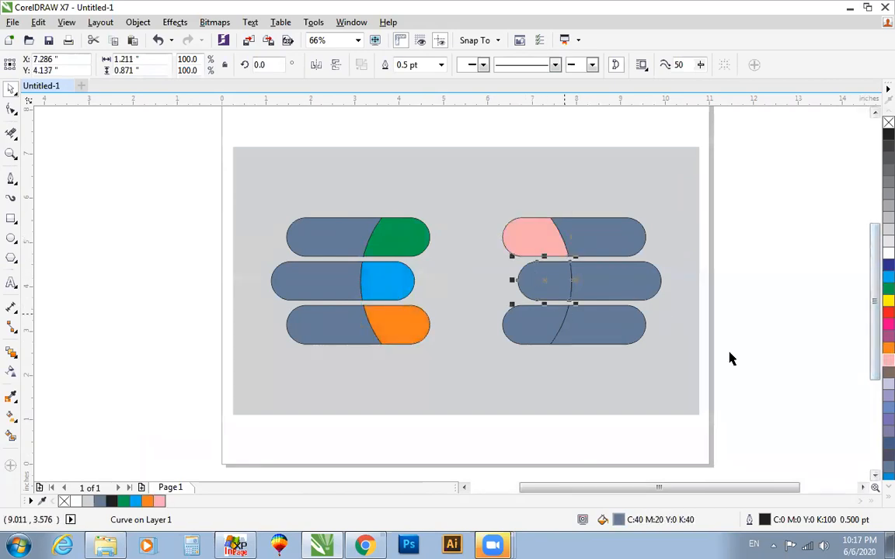
pyautogui.click(884, 380)
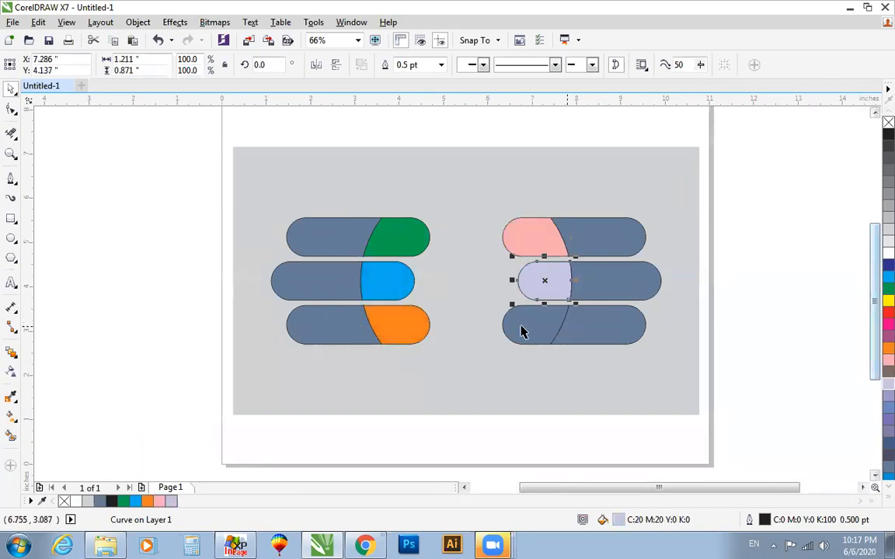
pyautogui.click(525, 328)
pyautogui.click(886, 467)
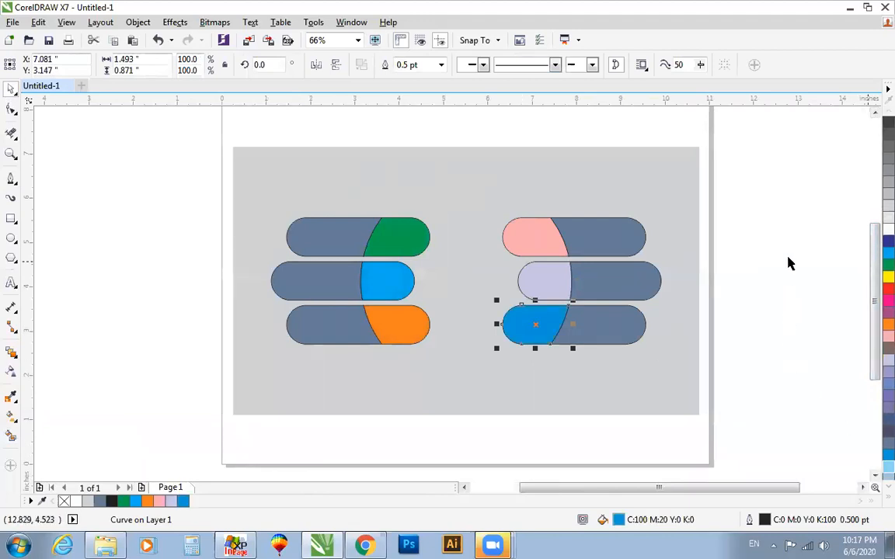
# Remove the outlines from all twelve bar pieces.
pyautogui.click(783, 192)
pyautogui.moveTo(779, 169); pyautogui.dragTo(227, 383)
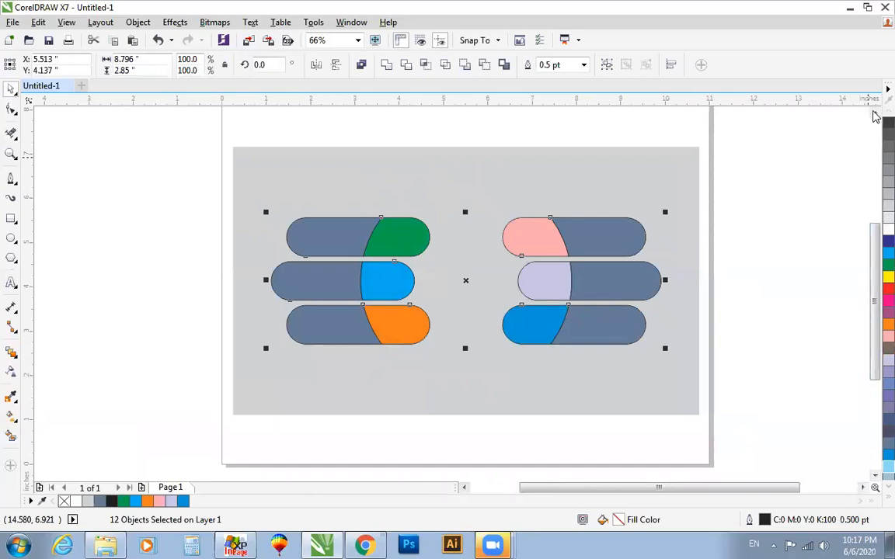
pyautogui.rightClick(888, 123)
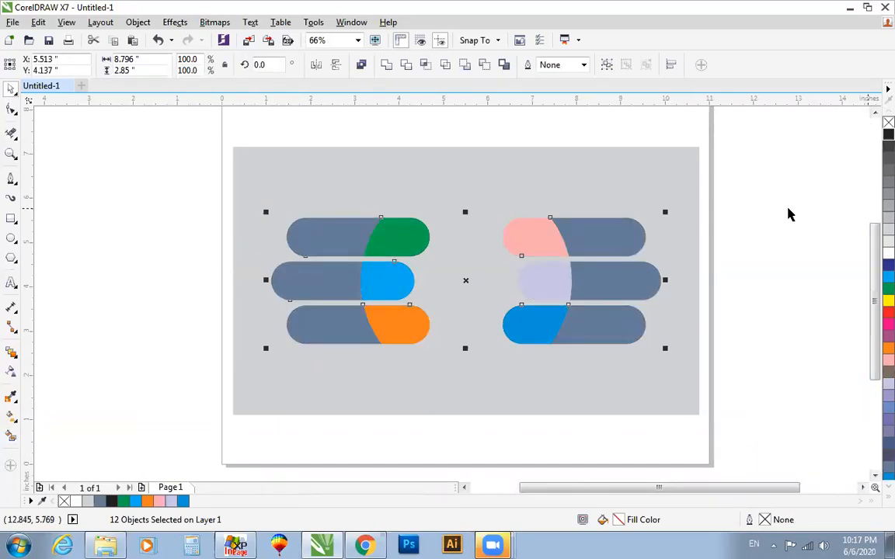
pyautogui.click(791, 214)
# Fill the three outer pieces of the right bars with white.
pyautogui.press('F2')
pyautogui.moveTo(190, 186); pyautogui.dragTo(798, 431)
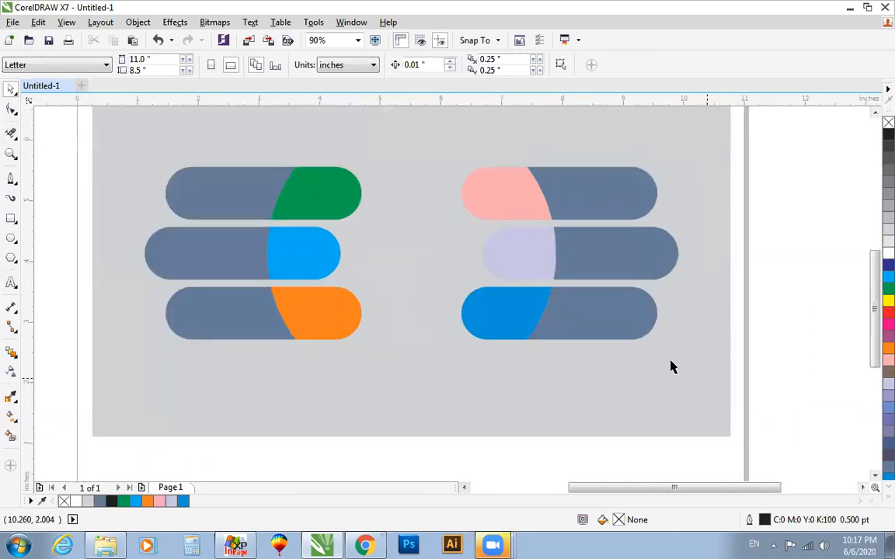
pyautogui.click(615, 306)
pyautogui.keyDown('shift'); pyautogui.click(615, 252); pyautogui.keyUp('shift')
pyautogui.keyDown('shift'); pyautogui.click(615, 203); pyautogui.keyUp('shift')
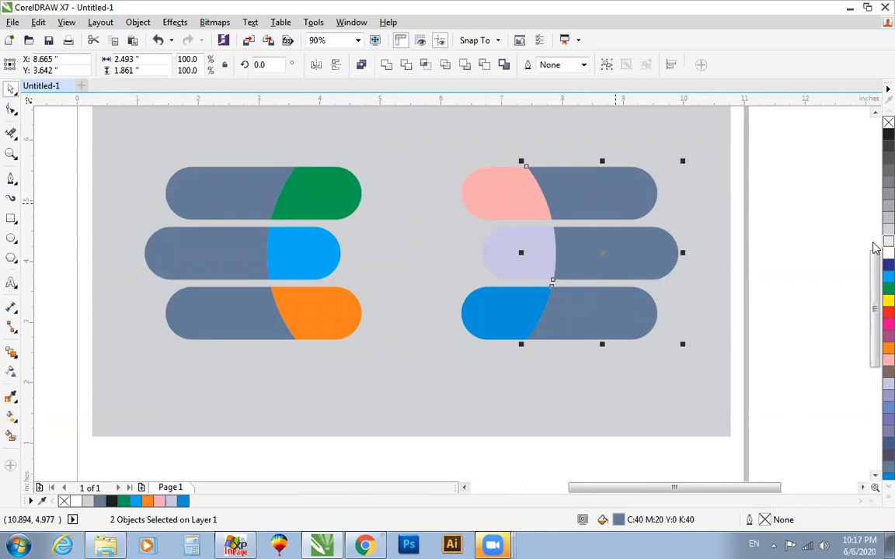
pyautogui.click(886, 242)
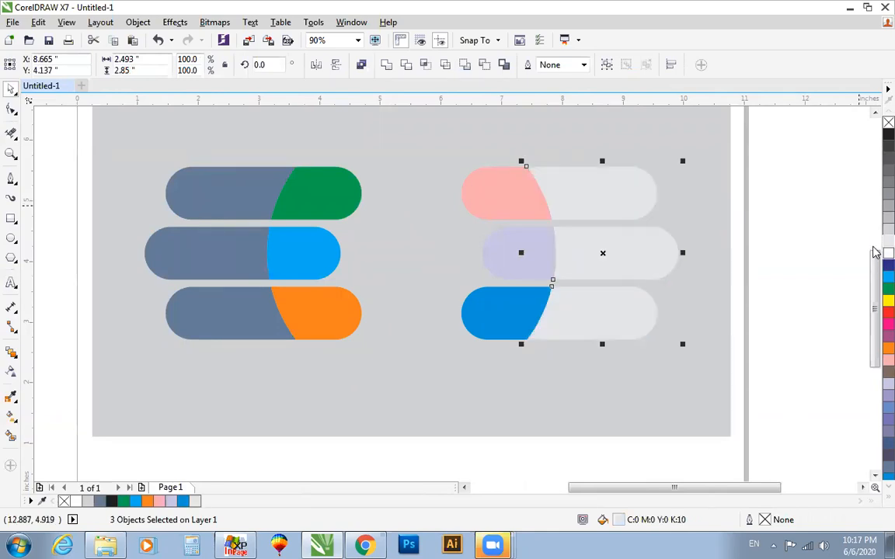
pyautogui.click(884, 254)
pyautogui.click(789, 249)
# Fill the three outer pieces of the left bars with white.
pyautogui.click(261, 191)
pyautogui.keyDown('shift'); pyautogui.click(232, 244); pyautogui.keyUp('shift')
pyautogui.keyDown('shift'); pyautogui.click(234, 318); pyautogui.keyUp('shift')
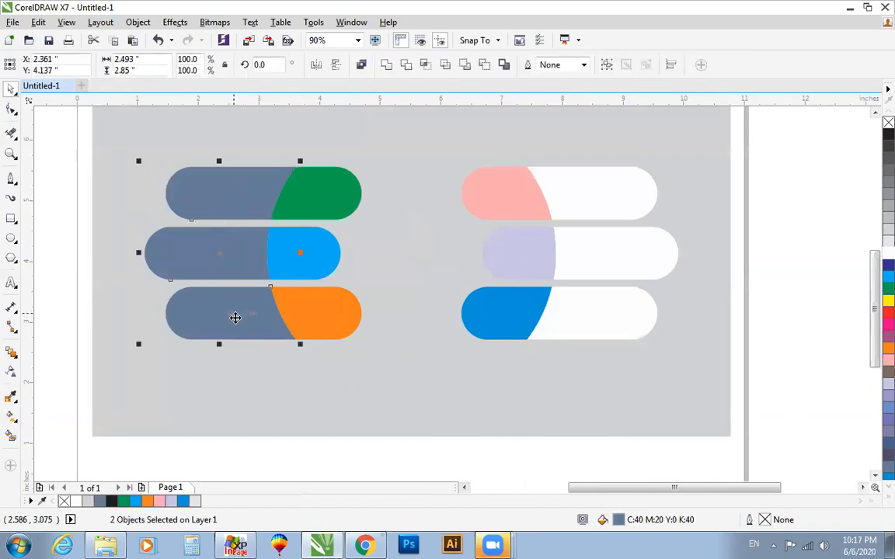
pyautogui.click(887, 254)
pyautogui.click(784, 230)
pyautogui.press('F3')
pyautogui.press('F2')
pyautogui.moveTo(402, 165); pyautogui.dragTo(761, 354)
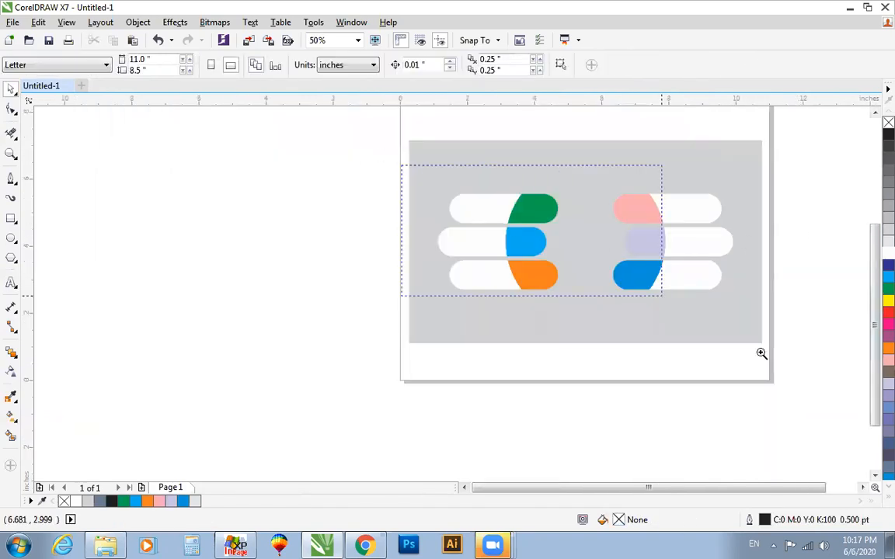
pyautogui.click(525, 190)
pyautogui.keyDown('shift'); pyautogui.click(537, 250); pyautogui.keyUp('shift')
pyautogui.keyDown('shift'); pyautogui.click(530, 320); pyautogui.keyUp('shift')
pyautogui.press('Escape')
# Fill the inner piece of the right middle bar with medium blue C:88 M:51 Y:0 K:0.
pyautogui.click(553, 306)
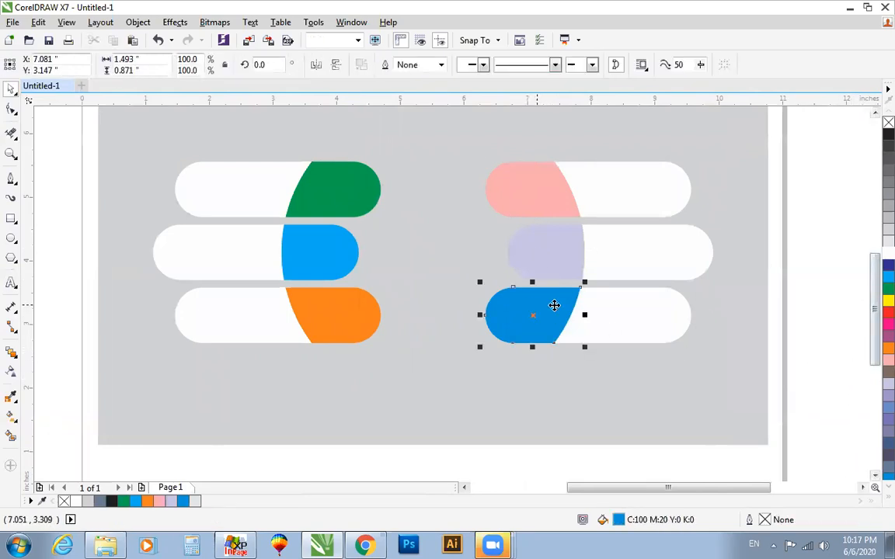
pyautogui.click(509, 243)
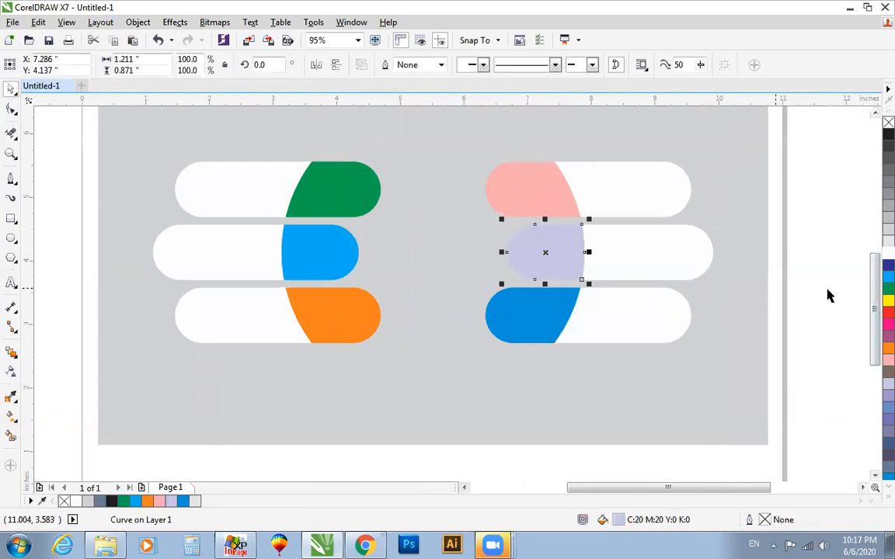
pyautogui.click(541, 324)
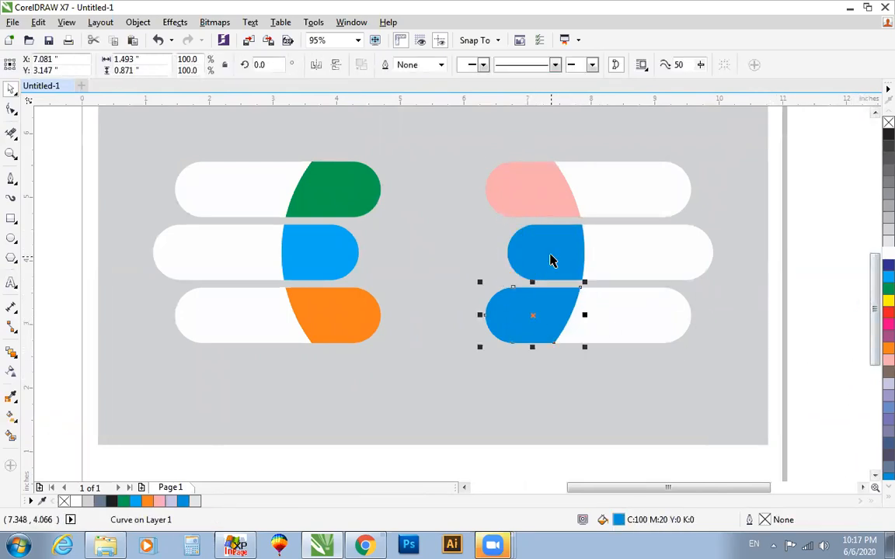
pyautogui.click(875, 278)
pyautogui.click(861, 321)
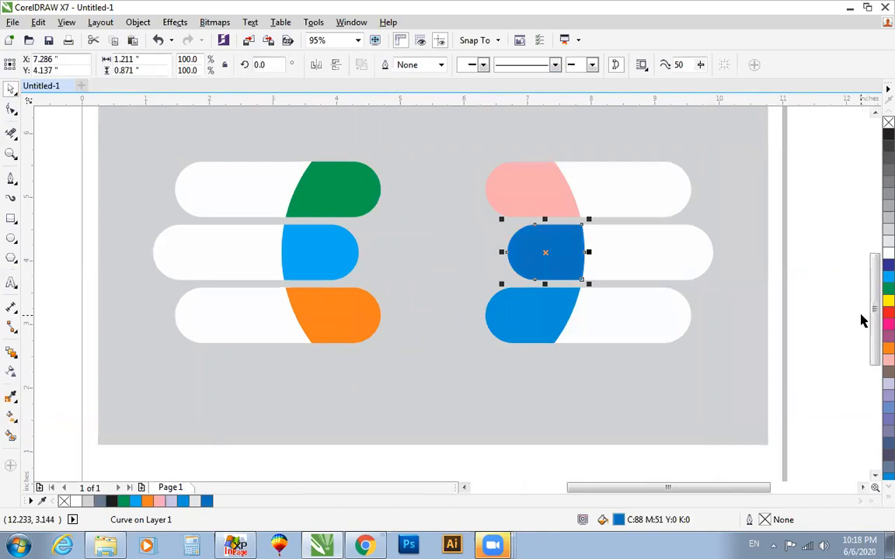
# Fill the inner piece of the right upper bar with dark teal.
pyautogui.click(529, 184)
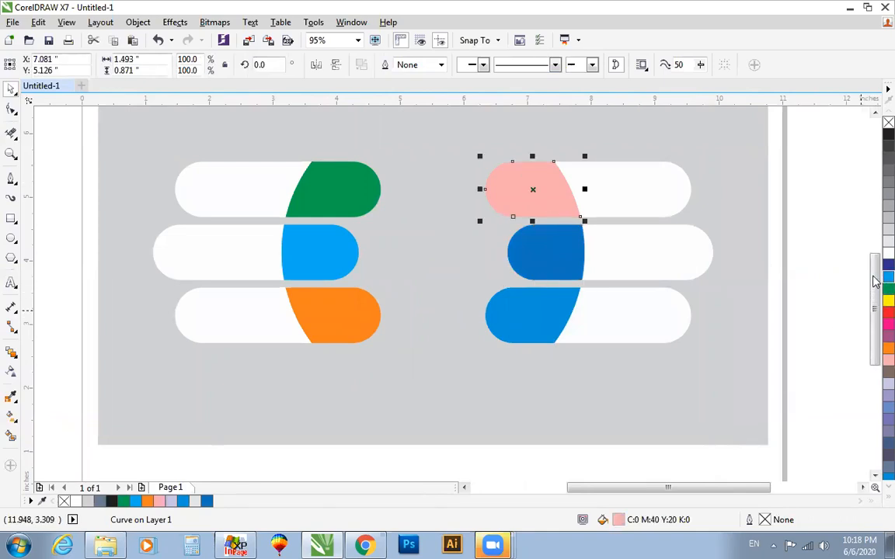
pyautogui.click(874, 278)
pyautogui.click(873, 286)
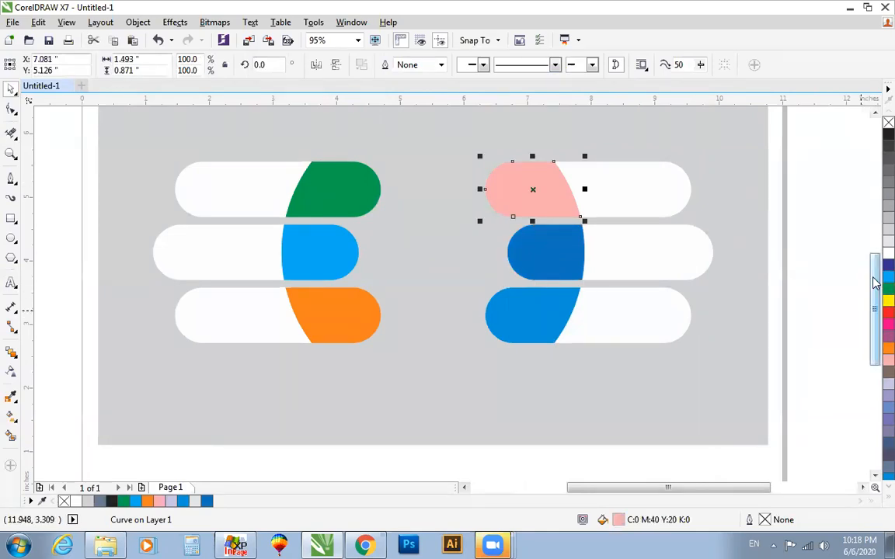
# Fill the inner piece of the left middle bar with a darker blue shade.
pyautogui.click(333, 252)
pyautogui.click(338, 209)
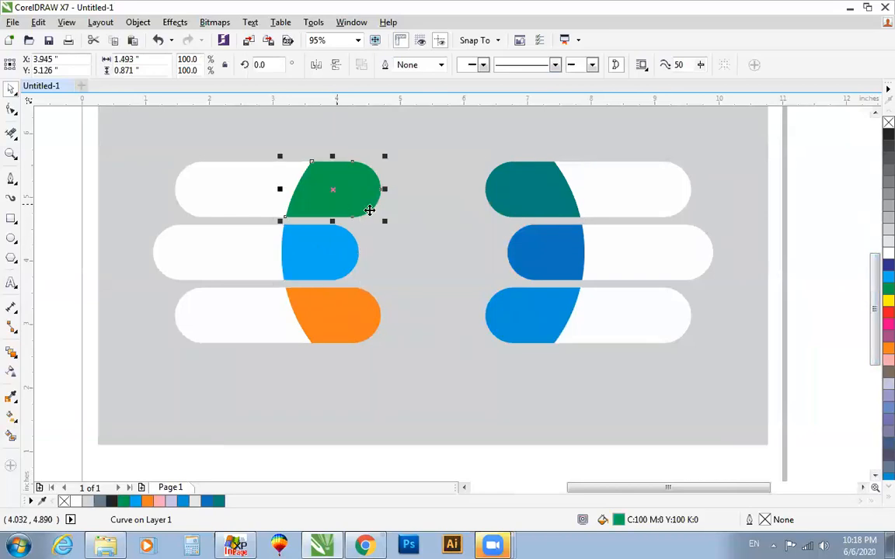
pyautogui.click(323, 242)
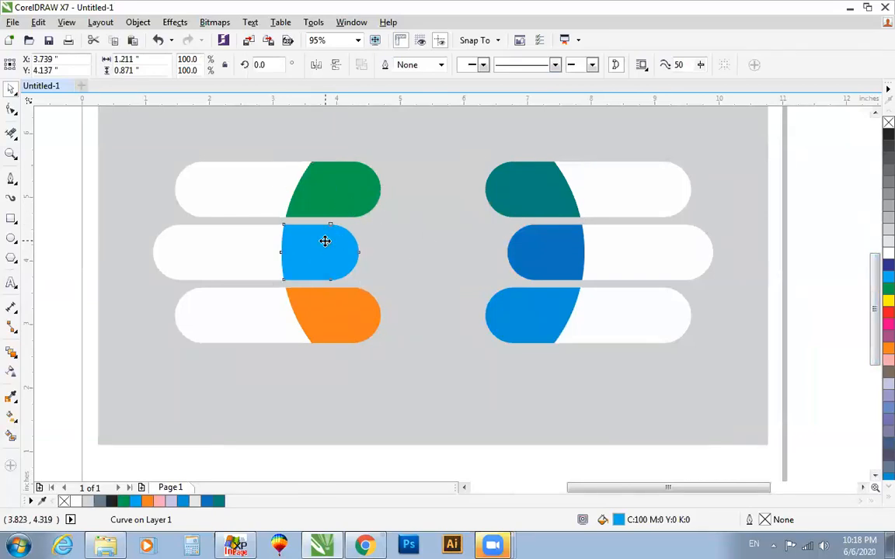
pyautogui.click(888, 277)
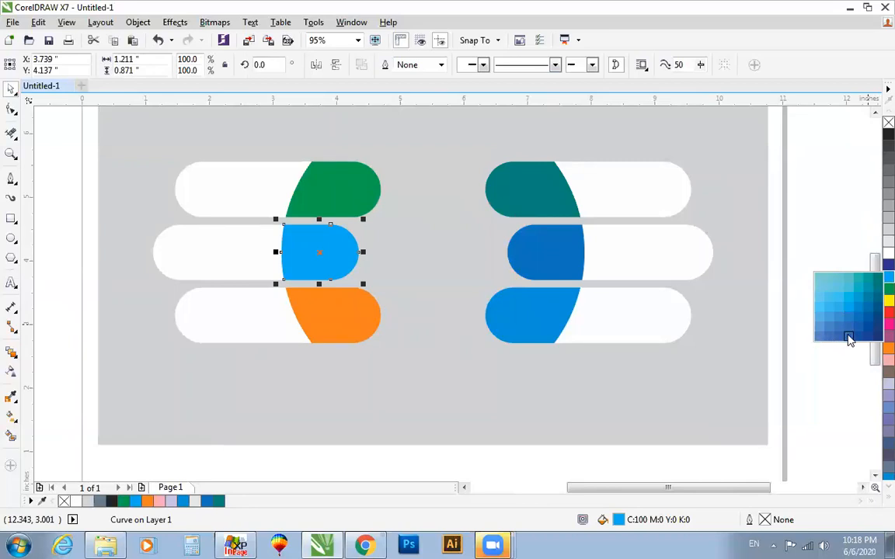
pyautogui.click(849, 340)
# Fill the inner piece of the left upper bar with dark green C:93 M:22 Y:100 K:9.
pyautogui.click(348, 191)
pyautogui.click(348, 190)
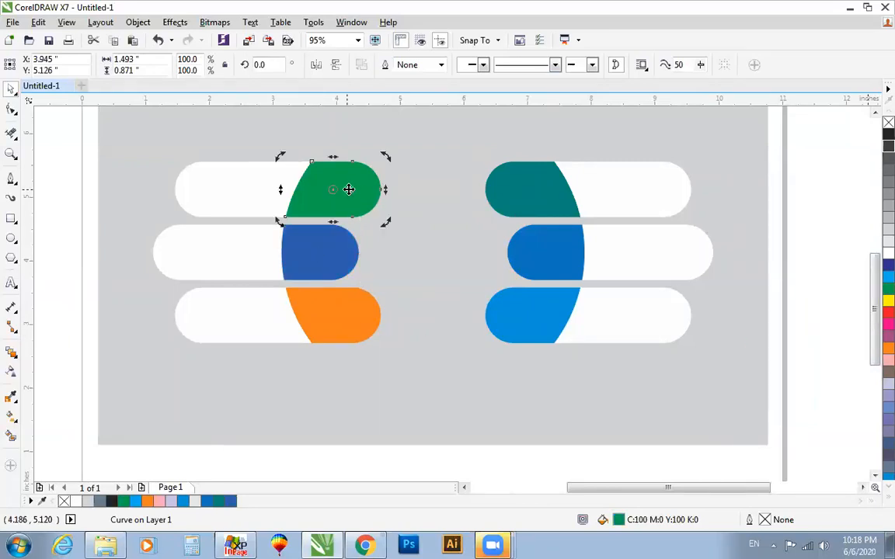
pyautogui.click(888, 289)
pyautogui.click(862, 319)
# Fill the inner piece of the left lower bar with red C:13 M:100 Y:100 K:7.
pyautogui.click(334, 312)
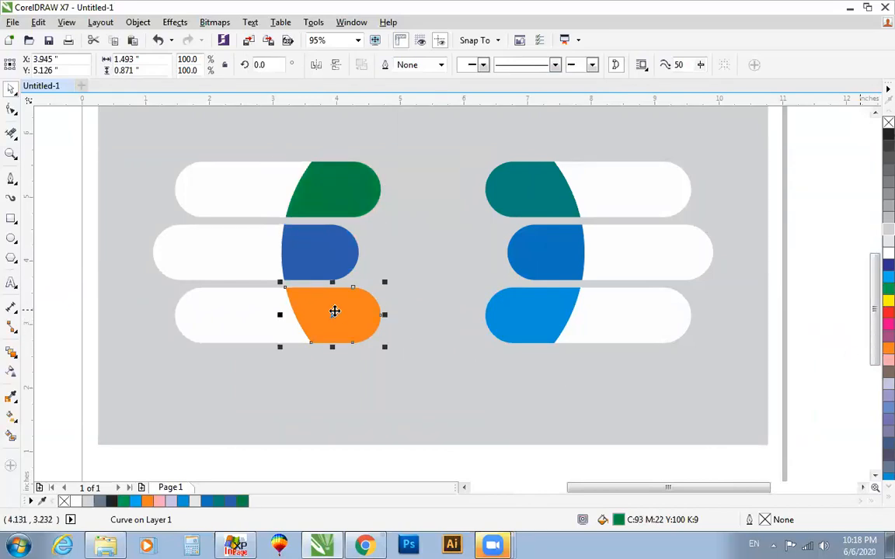
pyautogui.click(888, 313)
pyautogui.click(868, 354)
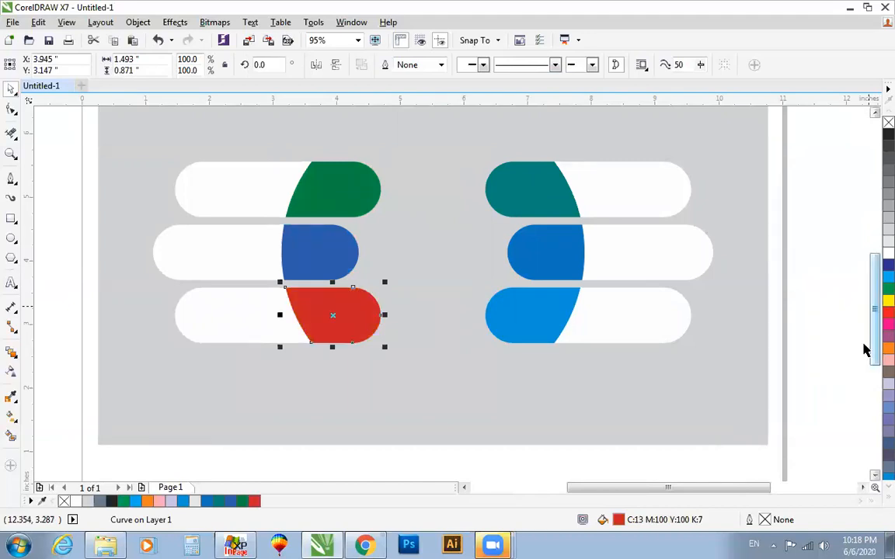
pyautogui.click(844, 225)
# Select all the white and coloured bar pieces and move them together off the grey background, beyond the page's lower right corner.
pyautogui.scroll(-2, 741, 256)
pyautogui.moveTo(415, 165); pyautogui.dragTo(726, 342)
pyautogui.click(588, 263)
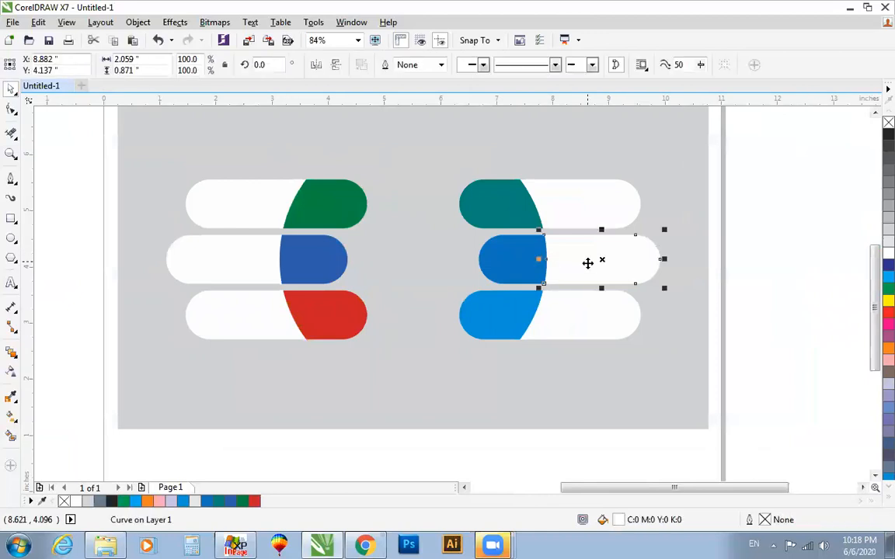
pyautogui.click(583, 320)
pyautogui.keyDown('shift'); pyautogui.click(511, 315); pyautogui.keyUp('shift')
pyautogui.keyDown('shift'); pyautogui.click(594, 270); pyautogui.keyUp('shift')
pyautogui.keyDown('shift'); pyautogui.click(522, 258); pyautogui.keyUp('shift')
pyautogui.keyDown('shift'); pyautogui.click(515, 209); pyautogui.keyUp('shift')
pyautogui.keyDown('shift'); pyautogui.click(349, 224); pyautogui.keyUp('shift')
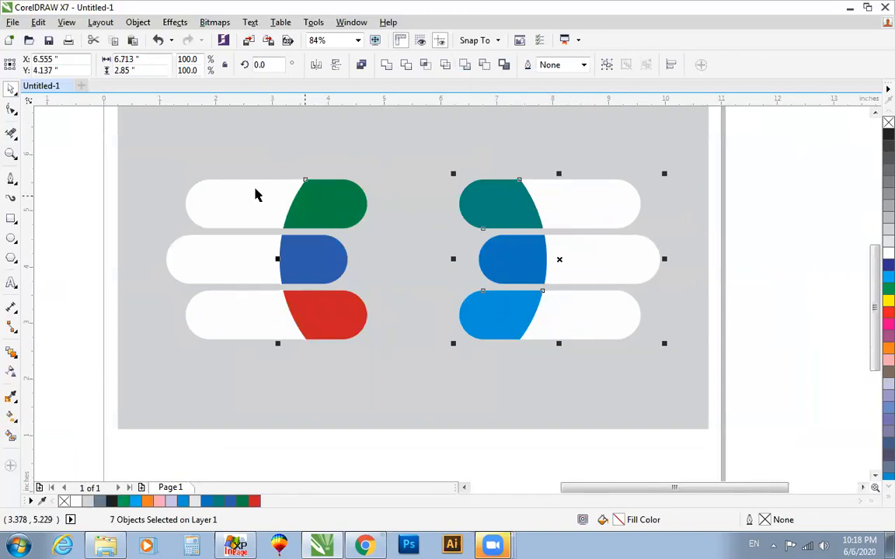
pyautogui.keyDown('shift'); pyautogui.click(255, 196); pyautogui.keyUp('shift')
pyautogui.keyDown('shift'); pyautogui.click(294, 255); pyautogui.keyUp('shift')
pyautogui.keyDown('shift'); pyautogui.click(230, 256); pyautogui.keyUp('shift')
pyautogui.keyDown('shift'); pyautogui.click(294, 322); pyautogui.keyUp('shift')
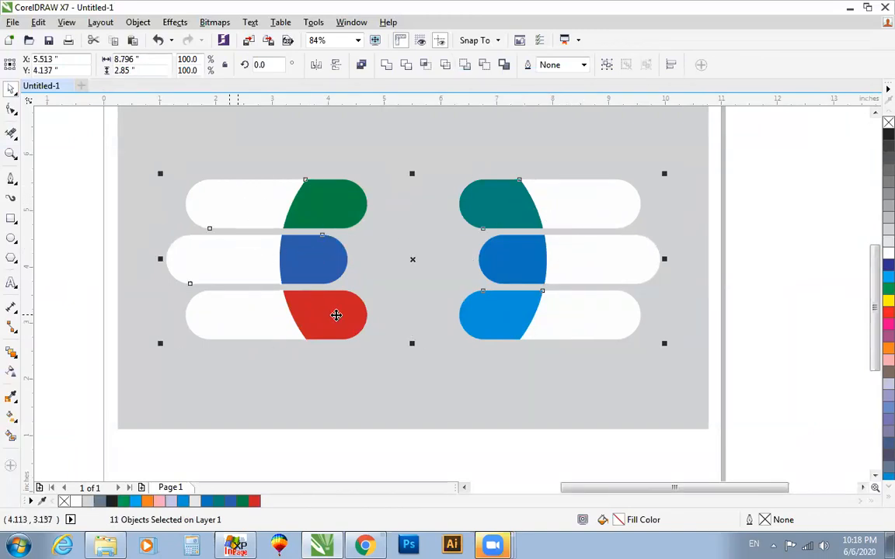
pyautogui.scroll(-2, 353, 311)
pyautogui.moveTo(379, 290); pyautogui.dragTo(621, 400)
pyautogui.click(190, 346)
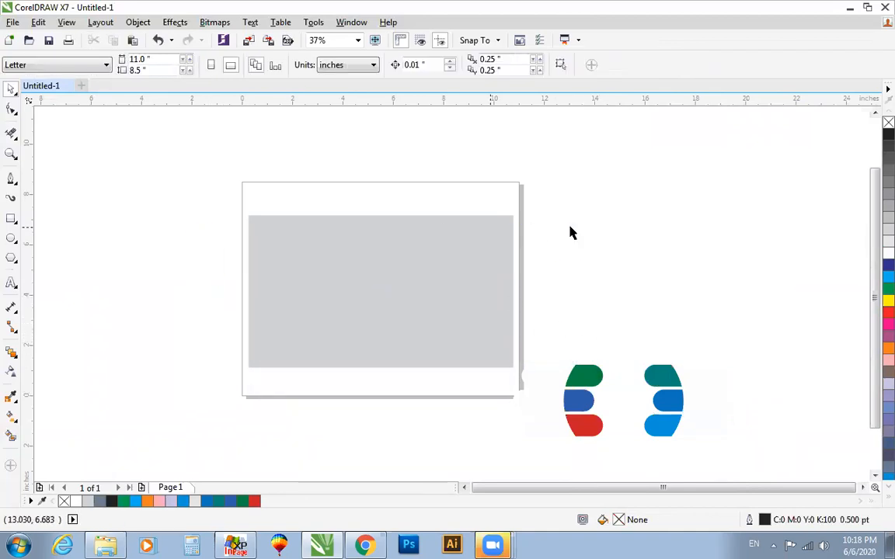
# Undo the move of the bar pieces.
pyautogui.hotkey('shift', 'F9')
pyautogui.hotkey('shift', 'F9')
pyautogui.hotkey('ctrl', 'z')
pyautogui.press('Escape')
# Group the three white outer pieces of the right bars.
pyautogui.moveTo(267, 229); pyautogui.dragTo(594, 385)
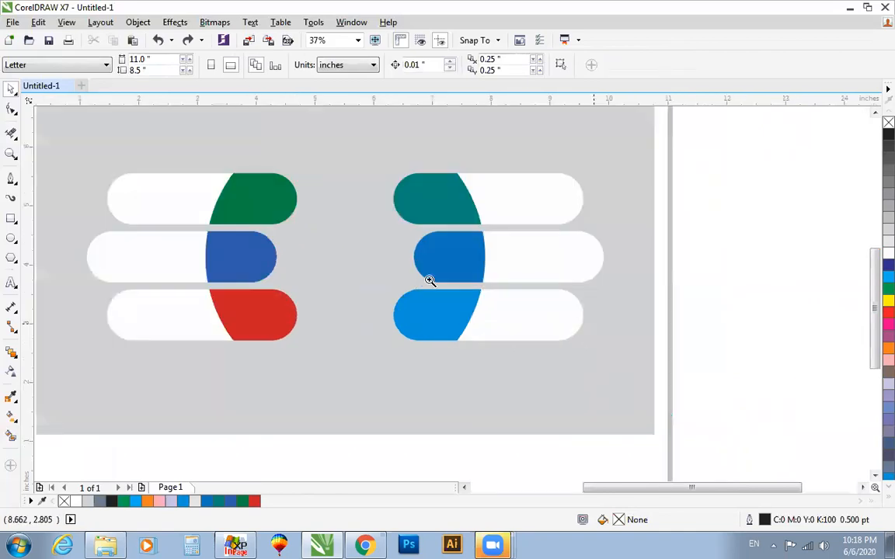
pyautogui.moveTo(65, 151); pyautogui.dragTo(599, 402)
pyautogui.click(657, 248)
pyautogui.click(698, 264)
pyautogui.click(725, 340)
pyautogui.scroll(-2, 720, 335)
pyautogui.press('F2')
pyautogui.moveTo(363, 187); pyautogui.dragTo(840, 417)
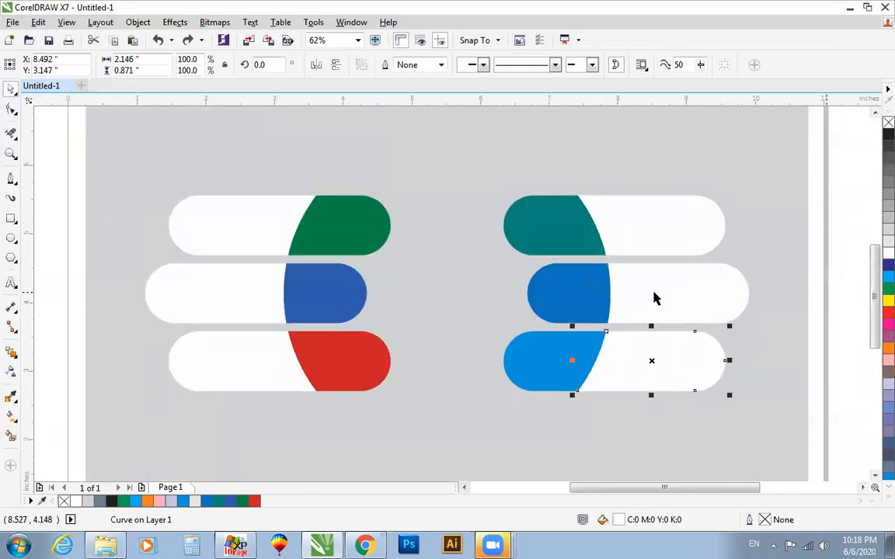
pyautogui.keyDown('shift'); pyautogui.click(657, 268); pyautogui.keyUp('shift')
pyautogui.keyDown('shift'); pyautogui.click(655, 242); pyautogui.keyUp('shift')
pyautogui.hotkey('ctrl', 'g')
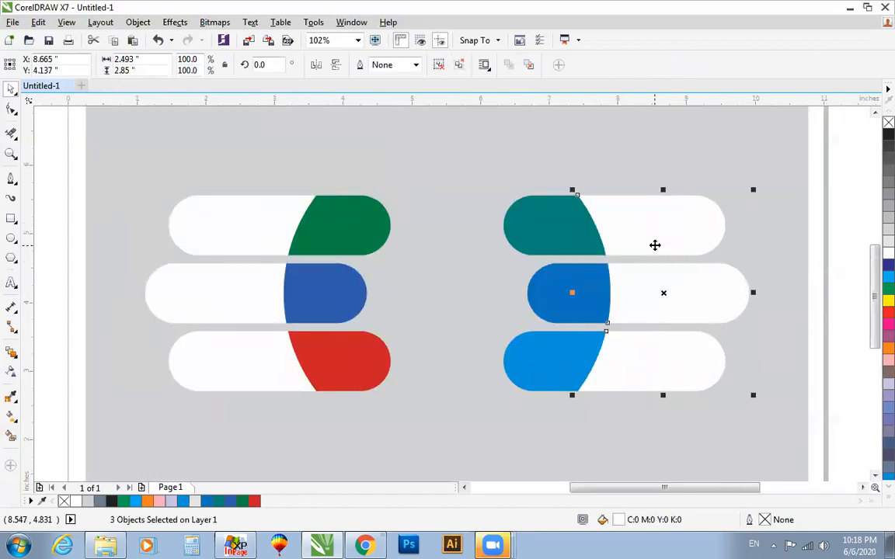
# Group the three white outer pieces of the left bars.
pyautogui.click(278, 241)
pyautogui.keyDown('shift'); pyautogui.click(250, 299); pyautogui.keyUp('shift')
pyautogui.keyDown('shift'); pyautogui.click(243, 362); pyautogui.keyUp('shift')
pyautogui.hotkey('ctrl', 'g')
# Add a drop shadow to the left white group, running from its outer edge toward the blue inner piece.
pyautogui.scroll(-1, 245, 363)
pyautogui.press('F2')
pyautogui.moveTo(170, 244); pyautogui.dragTo(560, 420)
pyautogui.click(810, 200)
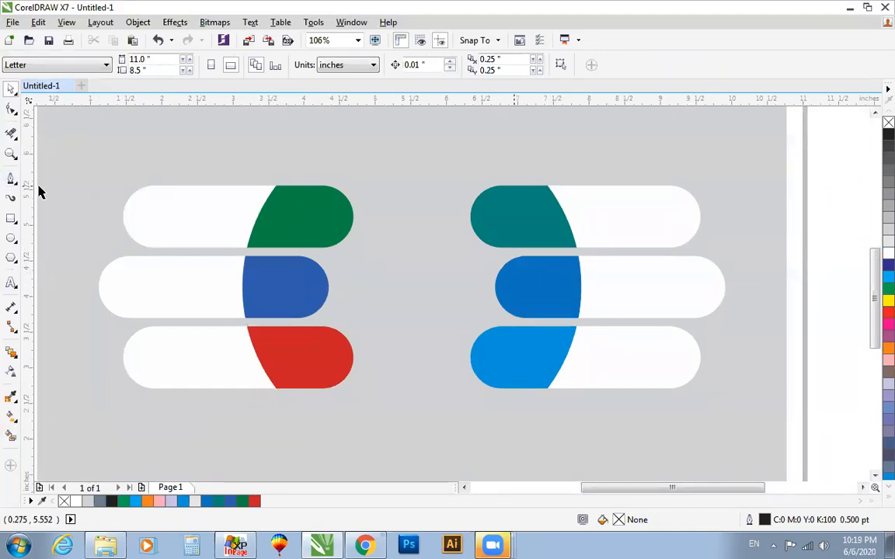
pyautogui.click(16, 357)
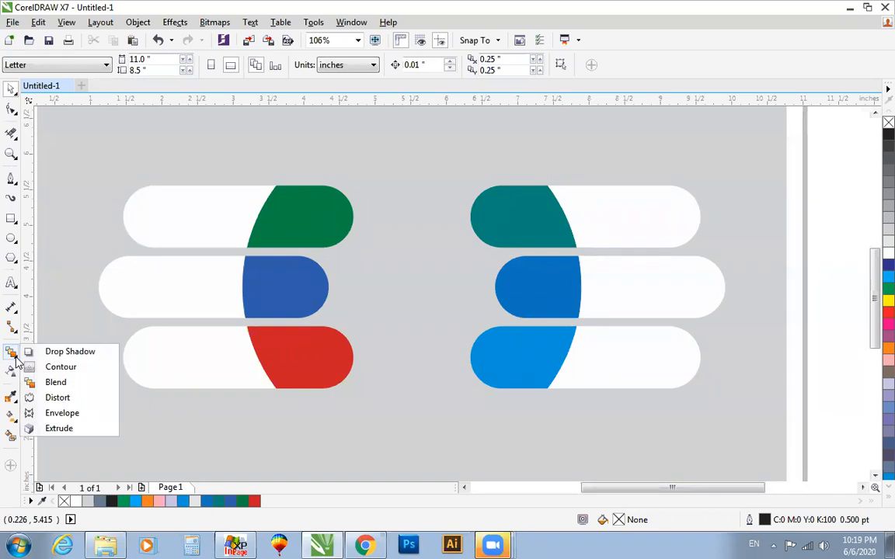
pyautogui.click(69, 352)
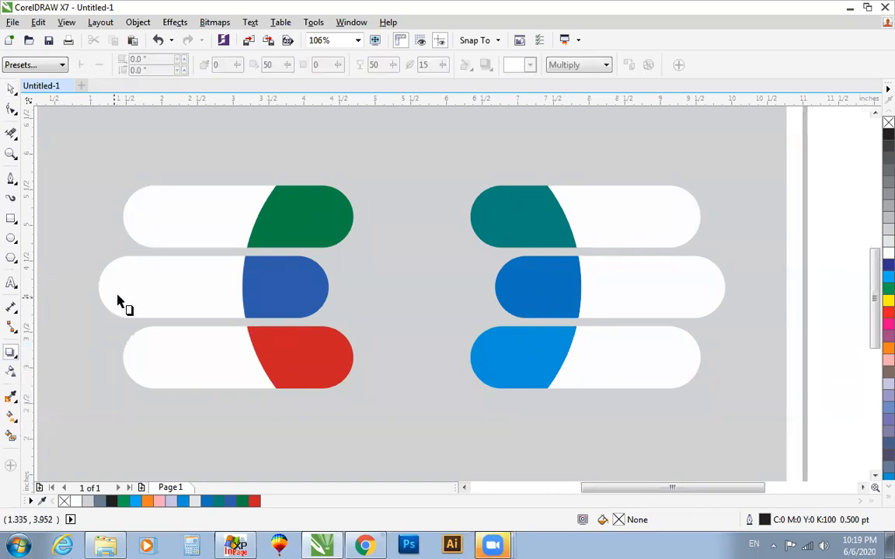
pyautogui.click(151, 299)
pyautogui.moveTo(99, 286); pyautogui.dragTo(280, 289)
# Apply the Flat Bottom Right preset to the left group's shadow and shorten its offset to about 0.164" by -0.032".
pyautogui.scroll(-1, 262, 287)
pyautogui.press('F2')
pyautogui.moveTo(105, 193); pyautogui.dragTo(420, 379)
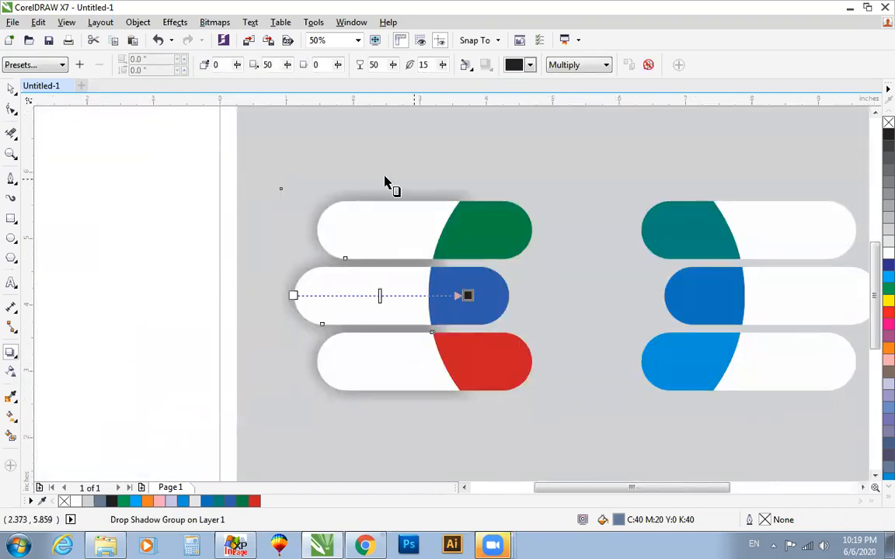
pyautogui.click(36, 66)
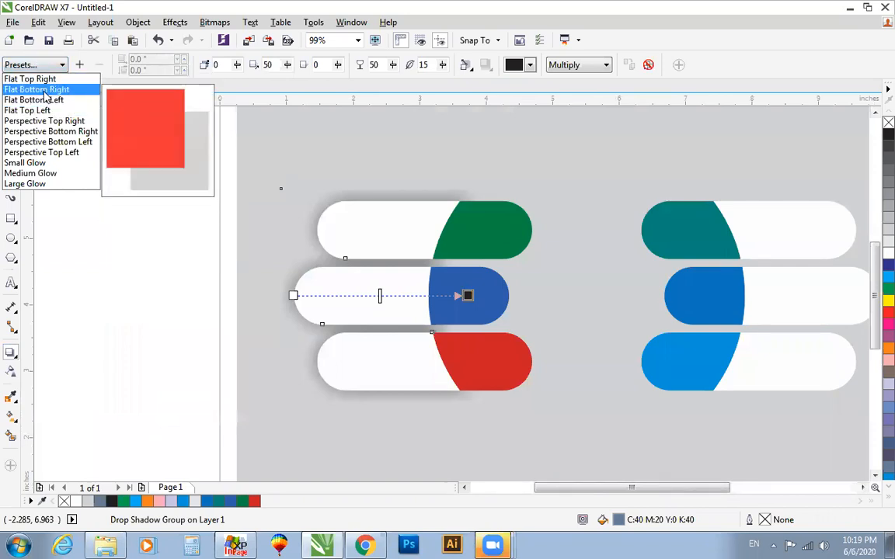
pyautogui.click(46, 96)
pyautogui.moveTo(505, 411); pyautogui.dragTo(463, 327)
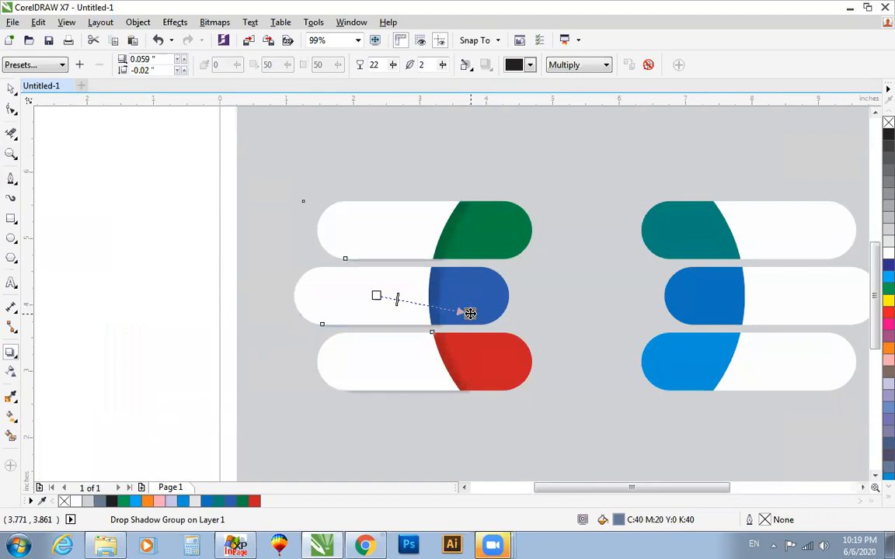
# Reduce the left group's shadow offset further to about 0.103" by -0.012".
pyautogui.scroll(-3, 464, 317)
pyautogui.moveTo(678, 405); pyautogui.dragTo(678, 404)
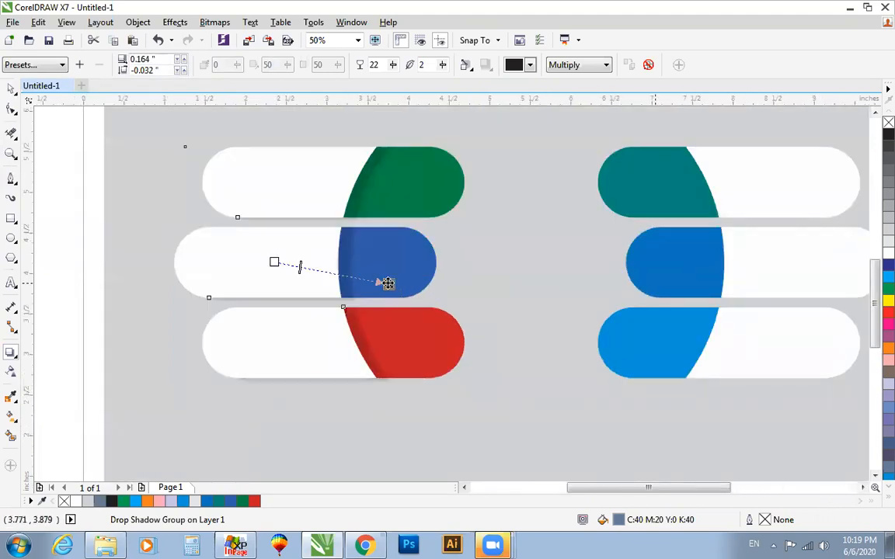
pyautogui.scroll(-2, 384, 281)
pyautogui.moveTo(239, 182); pyautogui.dragTo(562, 326)
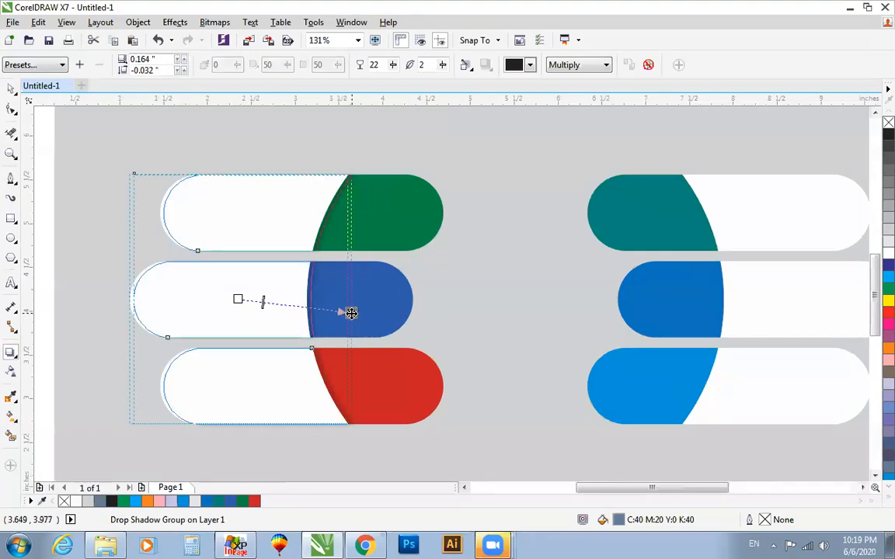
# Add a drop shadow to the right white group, running from its outer edge toward the blue inner piece.
pyautogui.scroll(-2, 351, 312)
pyautogui.moveTo(226, 206); pyautogui.dragTo(683, 389)
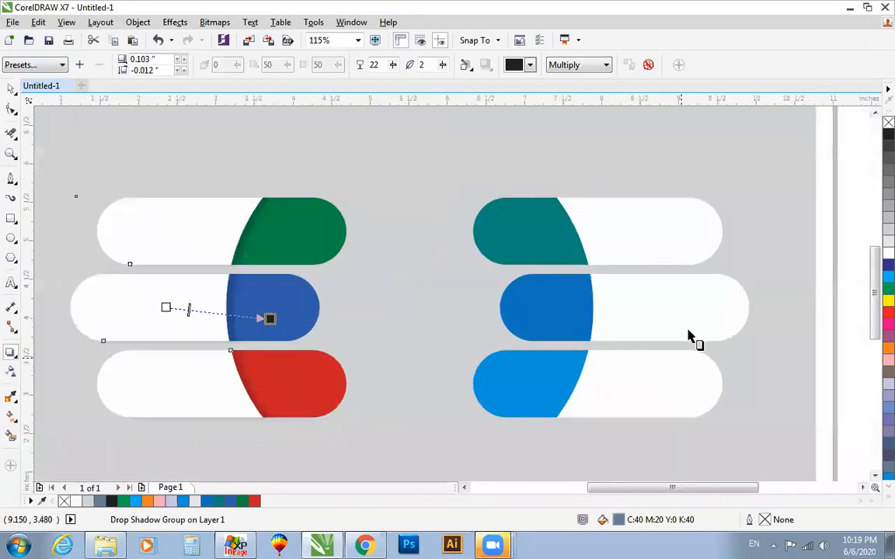
pyautogui.click(713, 316)
pyautogui.moveTo(748, 307); pyautogui.dragTo(554, 308)
# Apply the Flat Bottom Left preset to the right group's shadow and shorten its offset to about -0.053" by -0.005".
pyautogui.click(35, 65)
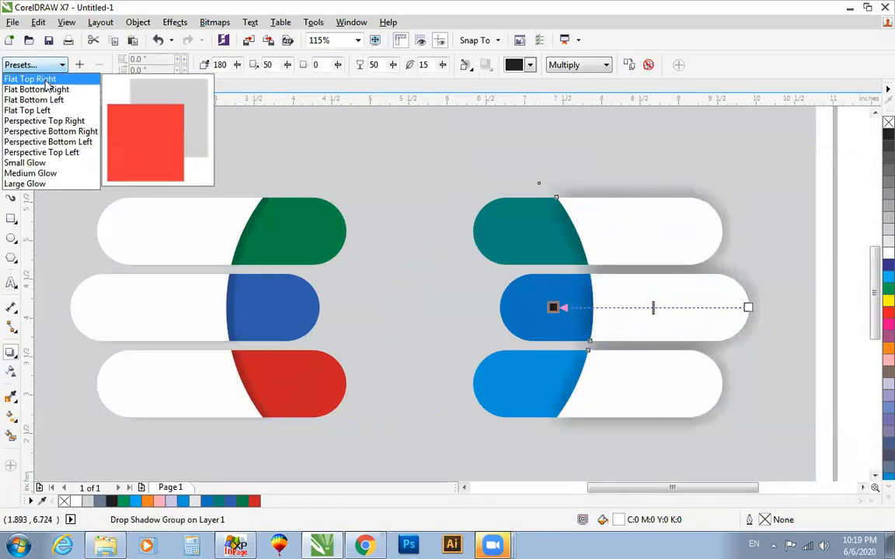
pyautogui.click(45, 89)
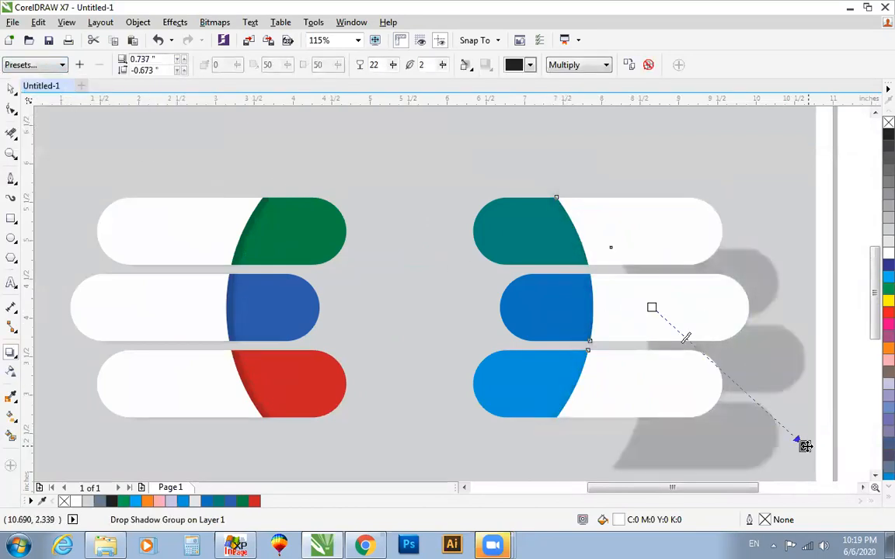
pyautogui.click(33, 64)
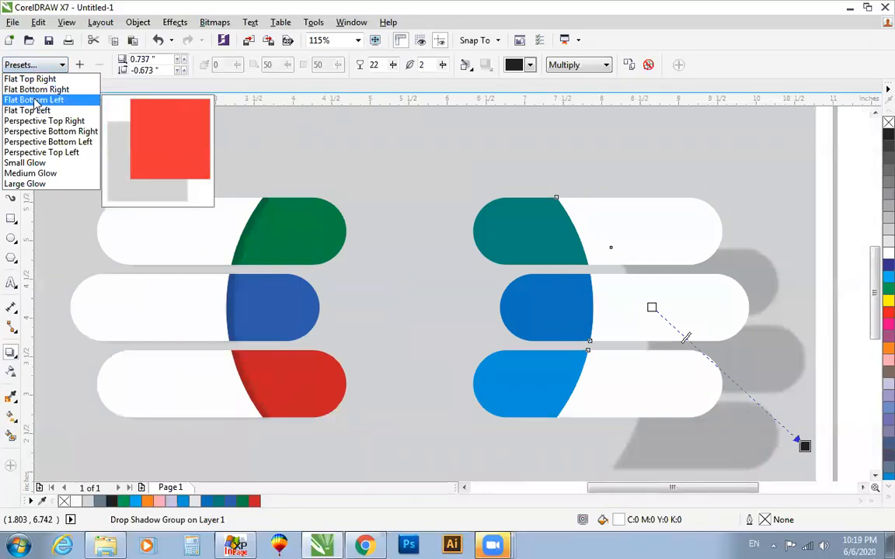
pyautogui.click(34, 95)
pyautogui.moveTo(506, 455); pyautogui.dragTo(555, 313)
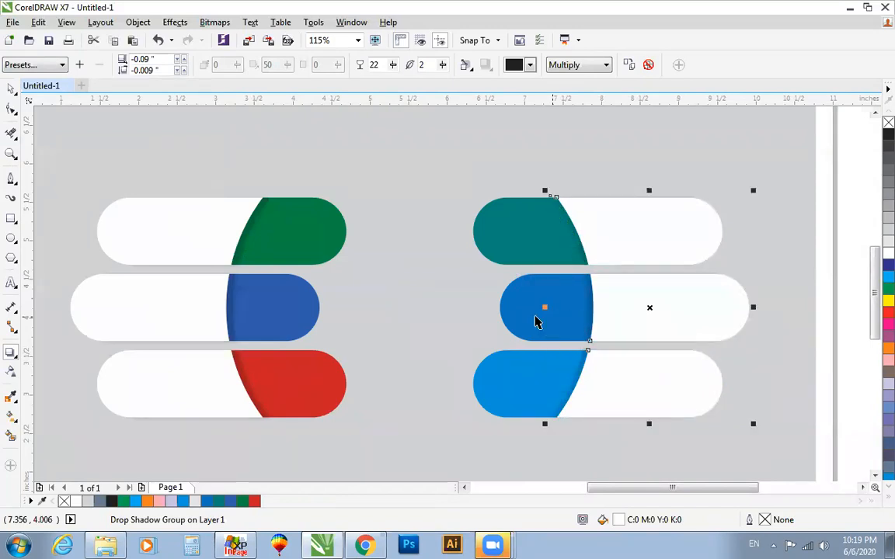
# Add the artistic text "1" in 24 pt Arial and centre it on the green inner piece of the left upper bar.
pyautogui.scroll(-2, 535, 319)
pyautogui.scroll(-2, 289, 224)
pyautogui.moveTo(234, 205); pyautogui.dragTo(745, 419)
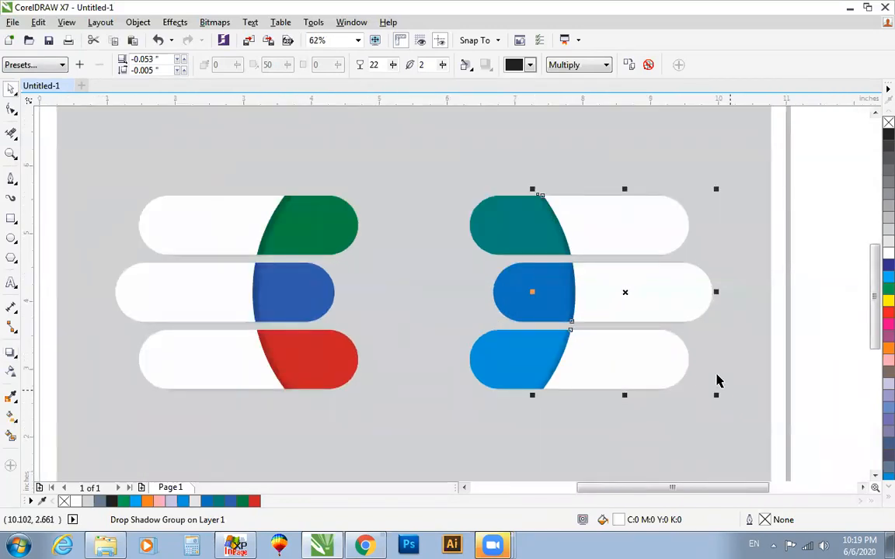
pyautogui.click(12, 284)
pyautogui.click(91, 276)
pyautogui.hotkey('ctrl', 'space')
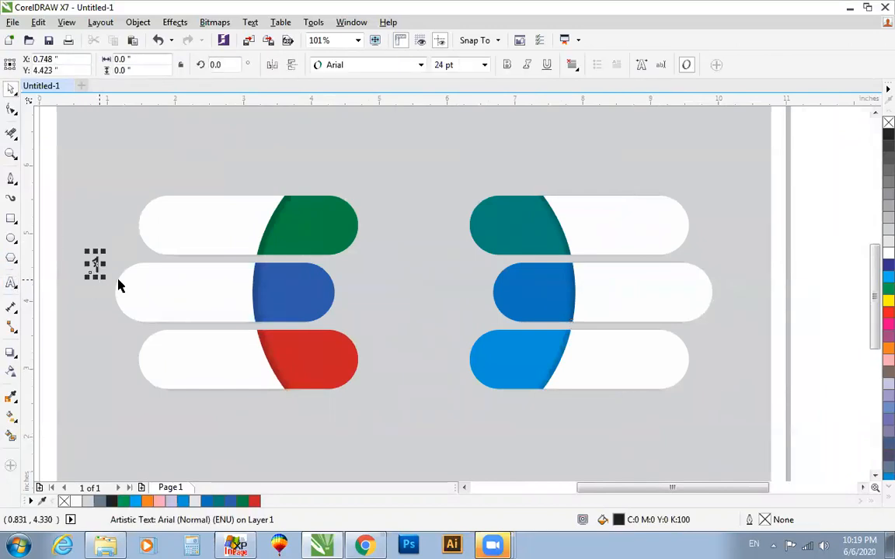
pyautogui.moveTo(95, 262); pyautogui.dragTo(303, 223)
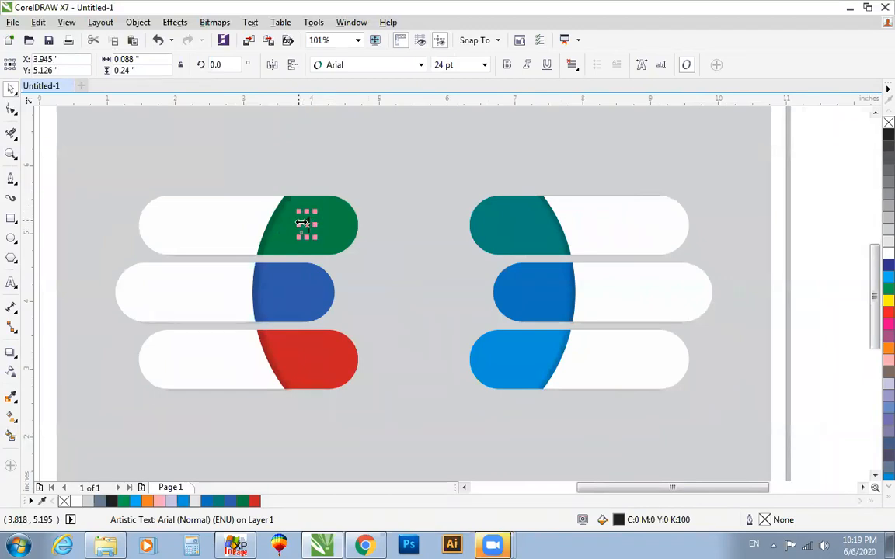
# Fill the number "1" on the green inner piece with white and make it bold.
pyautogui.click(889, 254)
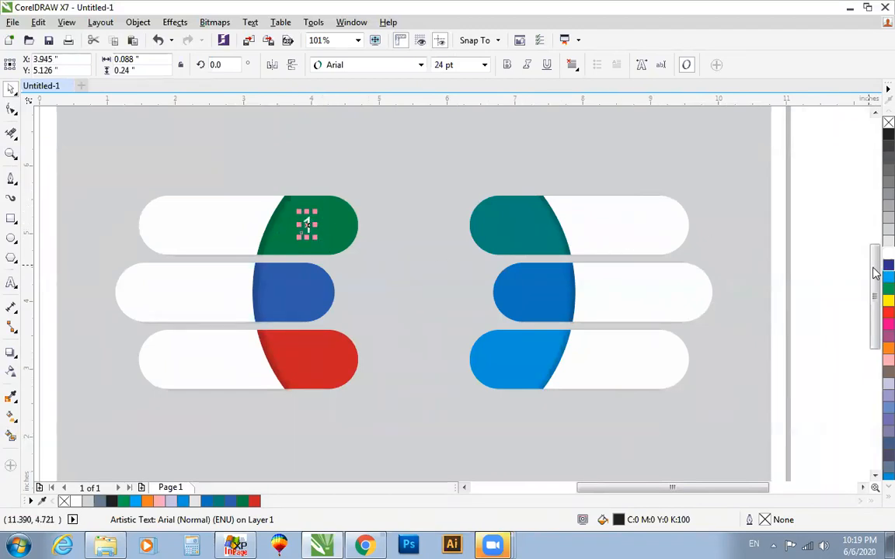
pyautogui.click(506, 65)
pyautogui.moveTo(308, 225); pyautogui.dragTo(300, 291)
pyautogui.hotkey('ctrl', 'z')
# Duplicate the "1" onto the blue inner piece of the left middle bar and change the copy to "2".
pyautogui.moveTo(303, 223); pyautogui.dragTo(274, 310)
pyautogui.rightClick(274, 310)
pyautogui.click(281, 302)
pyautogui.press('F8')
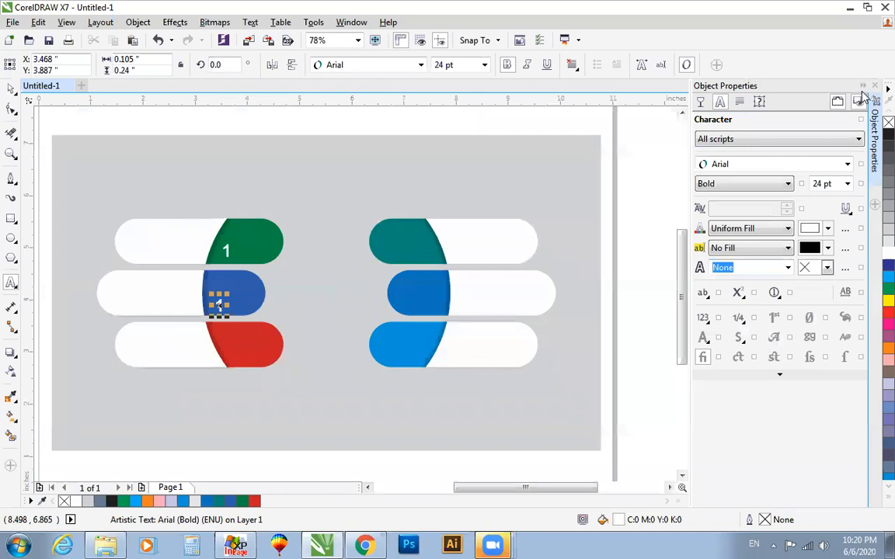
pyautogui.click(862, 86)
pyautogui.click(285, 309)
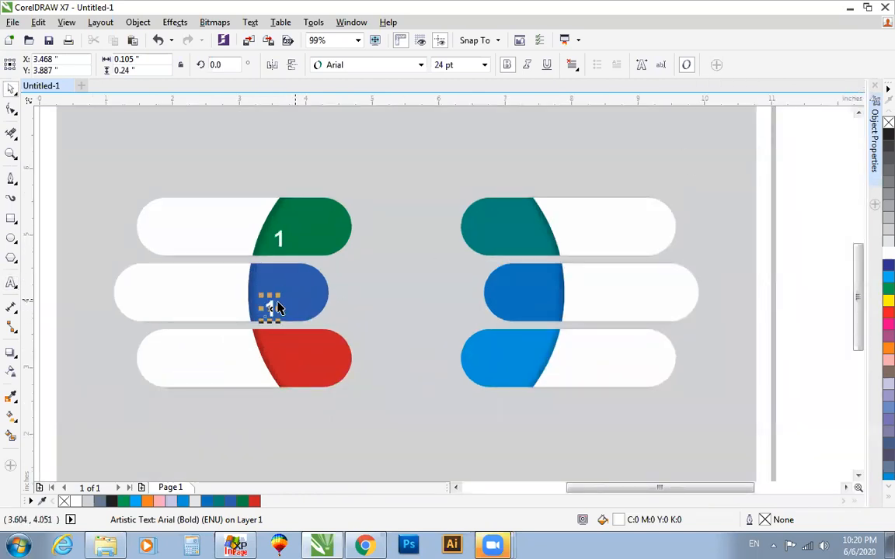
pyautogui.press('BackSpace')
pyautogui.write('2')
pyautogui.hotkey('ctrl', 'space')
# Place a copy of the number "2" on the red inner piece of the left lower bar.
pyautogui.moveTo(269, 307); pyautogui.dragTo(287, 376)
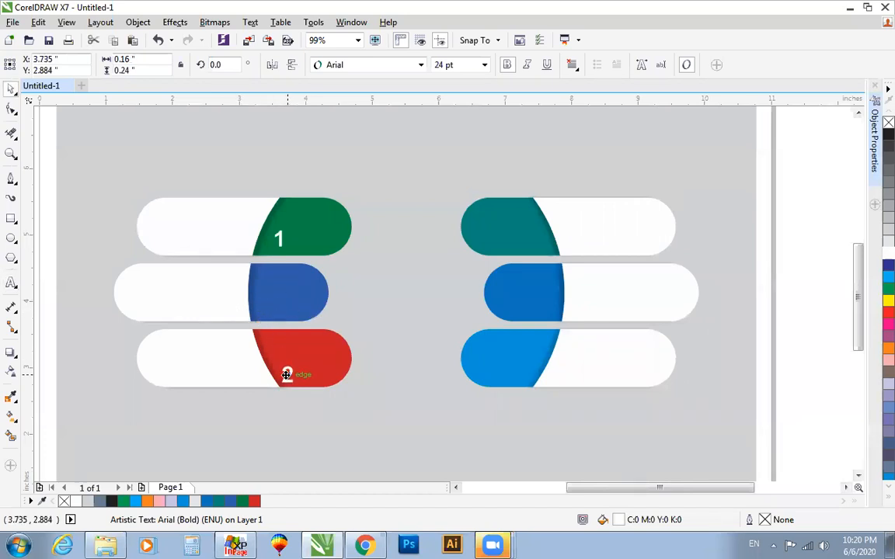
pyautogui.rightClick(287, 378)
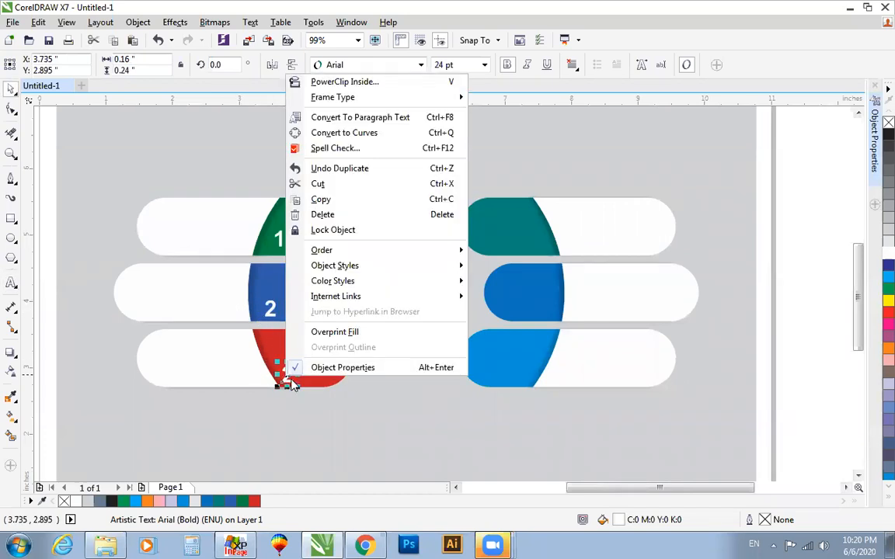
pyautogui.click(291, 379)
pyautogui.press('F8')
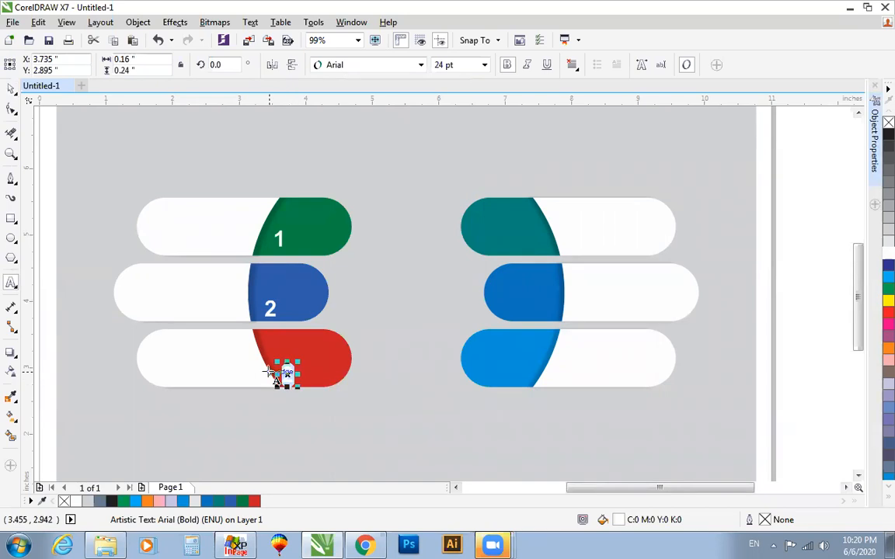
pyautogui.hotkey('ctrl', 'space')
pyautogui.moveTo(222, 208); pyautogui.dragTo(338, 411)
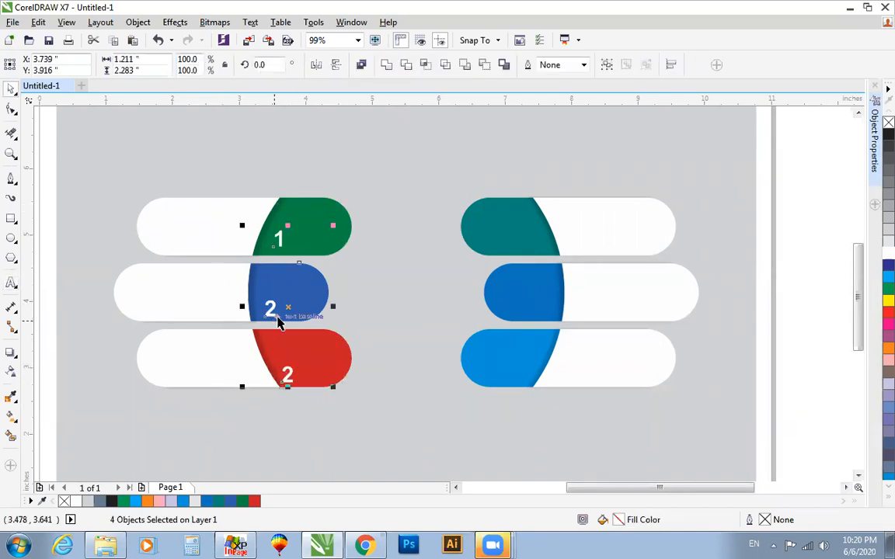
pyautogui.press('Escape')
# Copy the number from the green piece onto the teal inner piece of the right upper bar and change it to "4".
pyautogui.moveTo(291, 247); pyautogui.dragTo(536, 268)
pyautogui.rightClick(536, 269)
pyautogui.doubleClick(538, 242)
pyautogui.press('BackSpace')
pyautogui.hotkey('ctrl', 'space')
# Place a copy of the "4" on the right middle bar's blue inner piece and change it to "5".
pyautogui.moveTo(532, 240); pyautogui.dragTo(550, 303)
pyautogui.hotkey('ctrl', 'z')
pyautogui.moveTo(539, 239); pyautogui.dragTo(523, 377)
pyautogui.rightClick(549, 310)
pyautogui.press('F8')
pyautogui.press('BackSpace')
pyautogui.hotkey('ctrl', 'space')
# Place a copy of the number on the right lower bar's light blue inner piece and change it to "6".
pyautogui.rightClick(523, 377)
pyautogui.press('F8')
pyautogui.press('BackSpace')
pyautogui.write('6')
pyautogui.scroll(-3, 513, 374)
pyautogui.press('F2')
pyautogui.moveTo(282, 242); pyautogui.dragTo(670, 440)
pyautogui.click(669, 435)
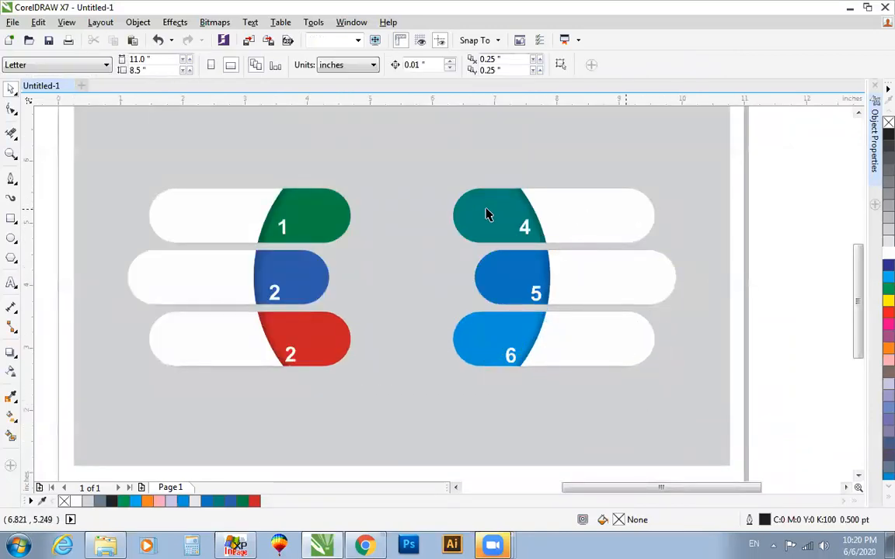
pyautogui.click(11, 239)
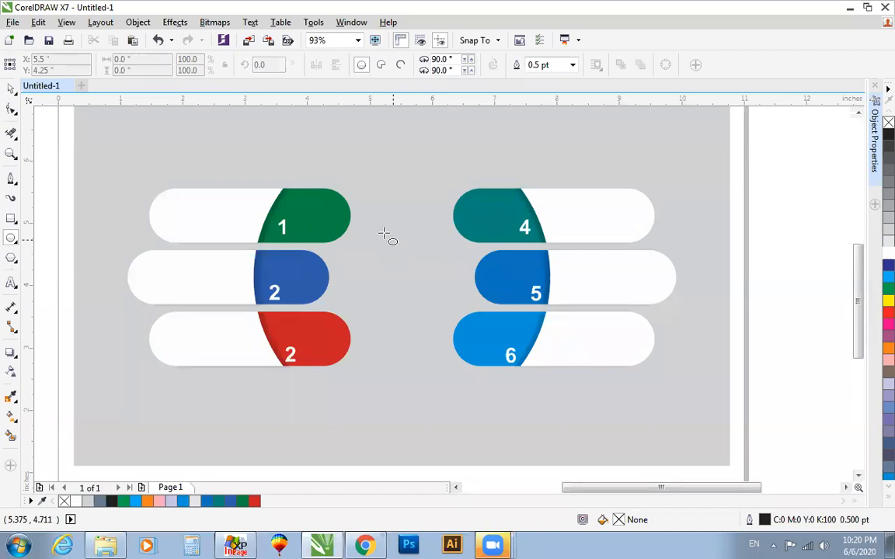
pyautogui.moveTo(355, 238); pyautogui.dragTo(439, 321)
pyautogui.press('space')
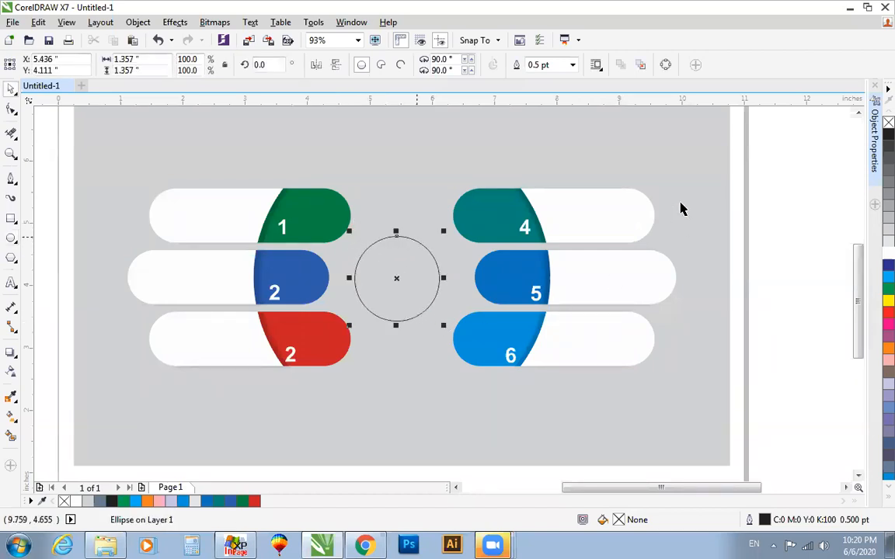
pyautogui.click(760, 198)
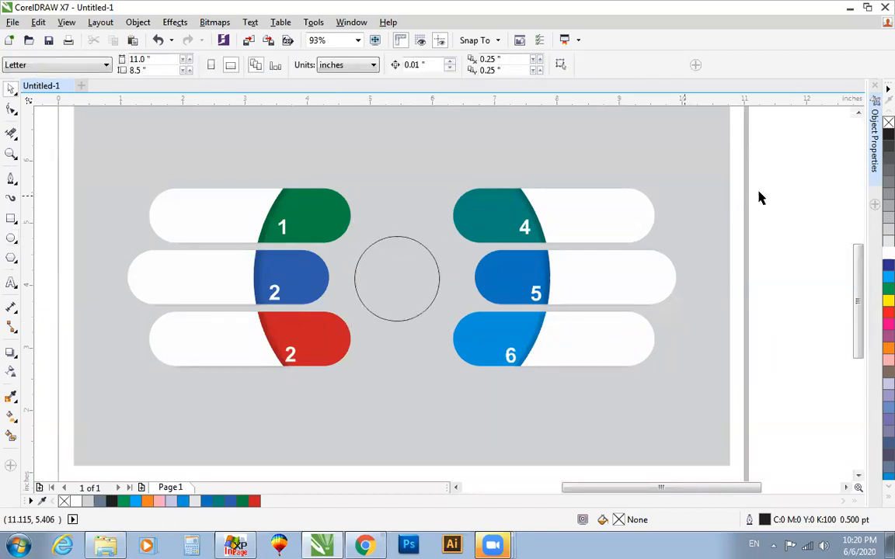
pyautogui.click(374, 245)
pyautogui.click(379, 244)
pyautogui.press('Delete')
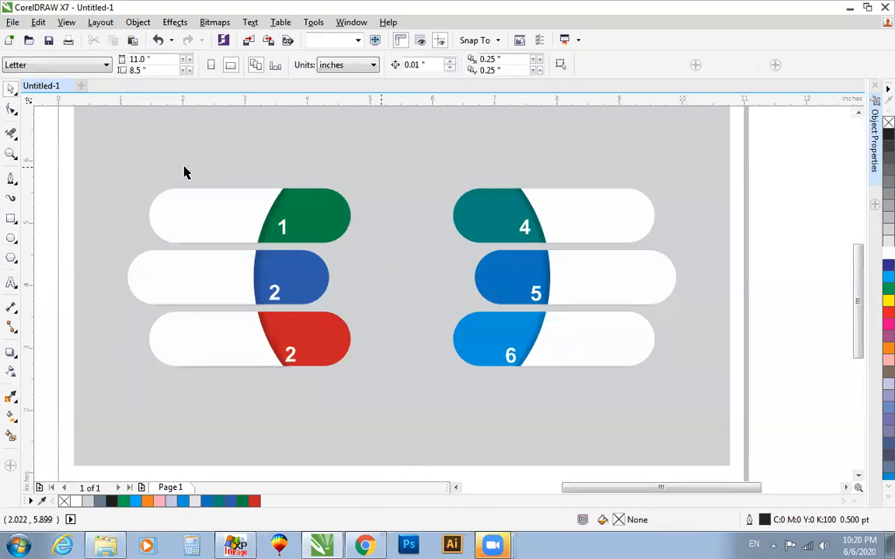
# Group all the bars and numbers, and centre a new circle about 1.85" across on the group both ways.
pyautogui.moveTo(49, 137); pyautogui.dragTo(691, 437)
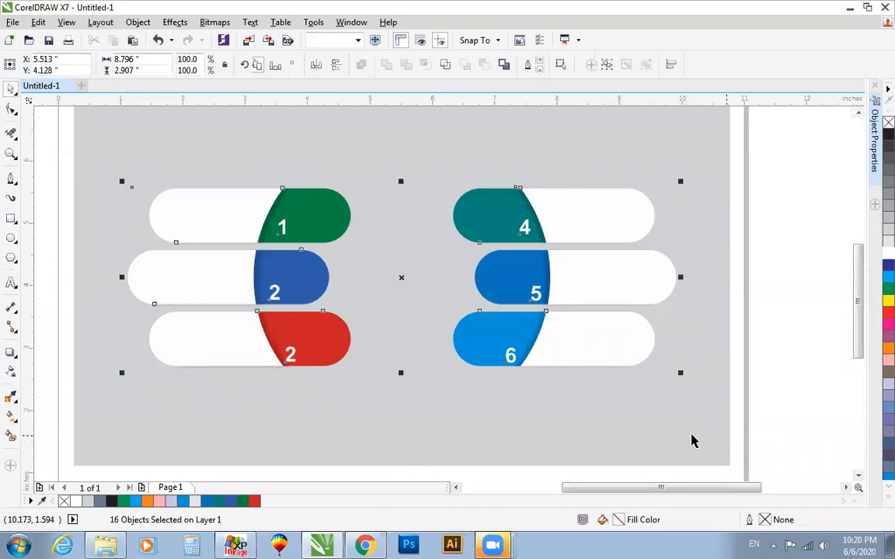
pyautogui.hotkey('ctrl', 'g')
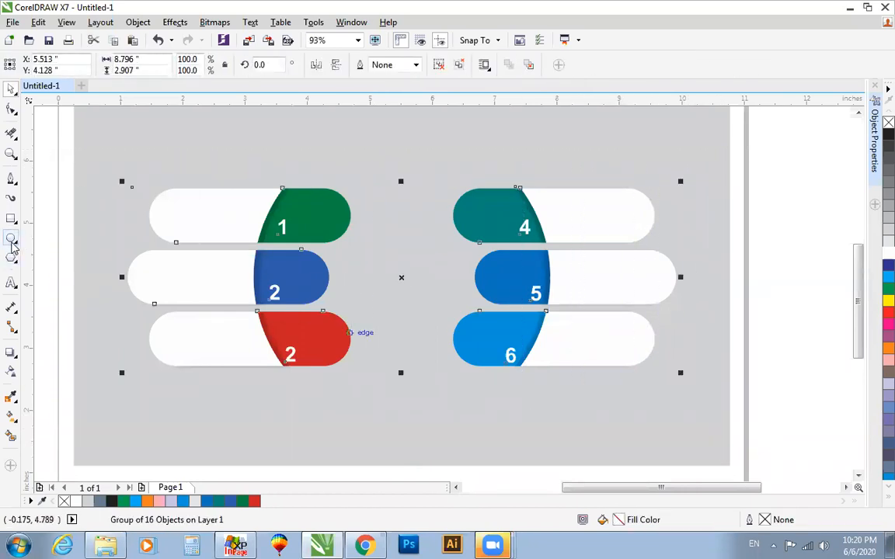
pyautogui.click(11, 239)
pyautogui.moveTo(94, 284); pyautogui.dragTo(171, 351)
pyautogui.keyDown('shift'); pyautogui.click(278, 291); pyautogui.keyUp('shift')
pyautogui.press('e')
pyautogui.press('c')
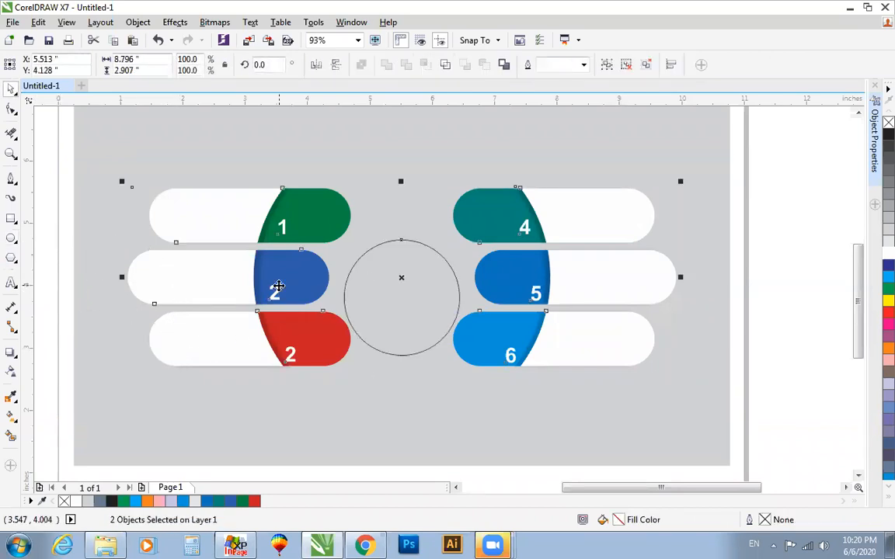
pyautogui.press('Escape')
# Enlarge the central circle from its centre to about 2.18" and give it a white fill with no outline.
pyautogui.click(398, 222)
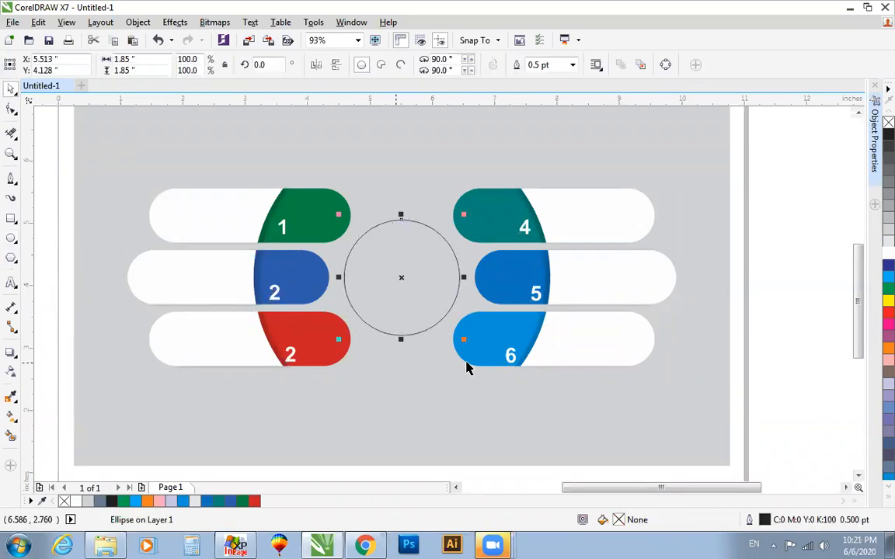
pyautogui.moveTo(459, 340)
pyautogui.mouseDown()
pyautogui.moveTo(476, 351)
pyautogui.moveTo(466, 352)
pyautogui.mouseUp()
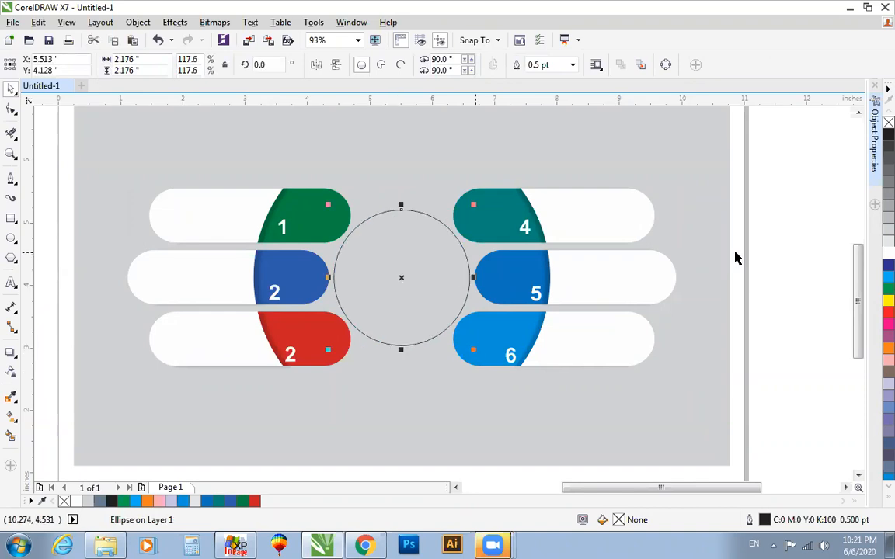
pyautogui.click(889, 254)
pyautogui.scroll(-2, 843, 267)
pyautogui.moveTo(259, 254); pyautogui.dragTo(621, 455)
pyautogui.rightClick(888, 123)
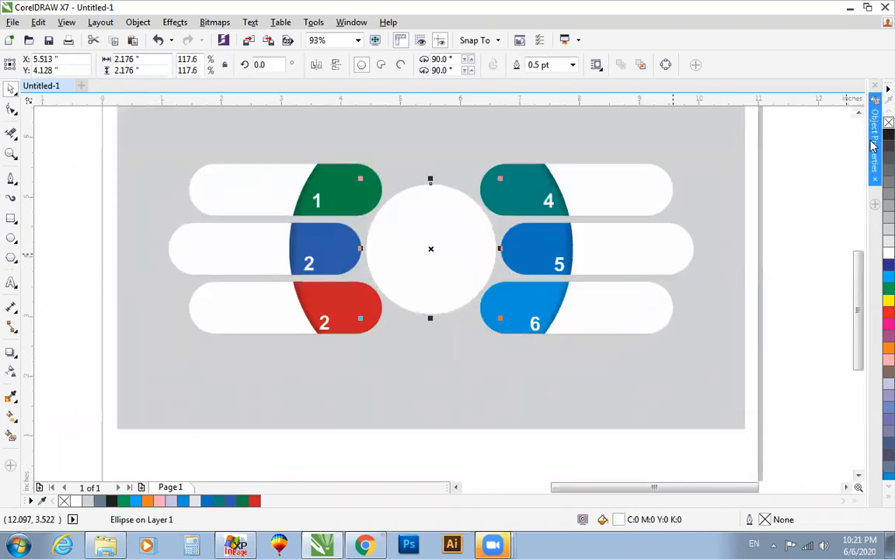
pyautogui.click(736, 224)
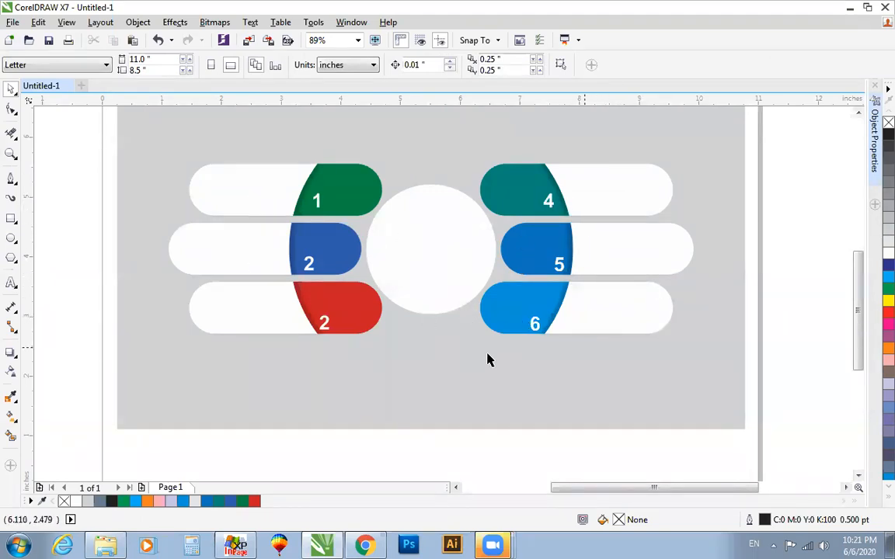
# Ungroup the bars and numbers.
pyautogui.click(326, 328)
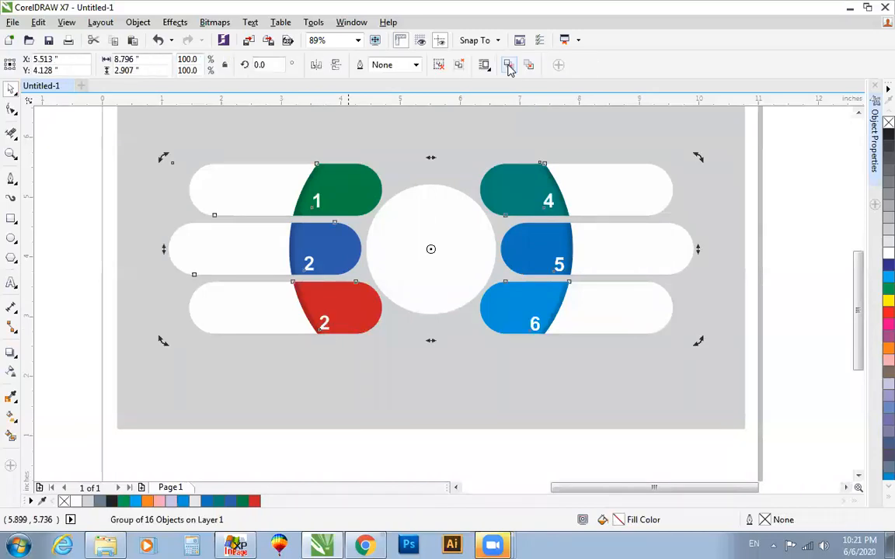
pyautogui.click(455, 66)
pyautogui.press('Escape')
# Change the number on the left lower bar's red inner piece to "3".
pyautogui.click(327, 328)
pyautogui.press('F8')
pyautogui.moveTo(328, 319); pyautogui.dragTo(307, 319)
pyautogui.write('3')
pyautogui.hotkey('ctrl', 'space')
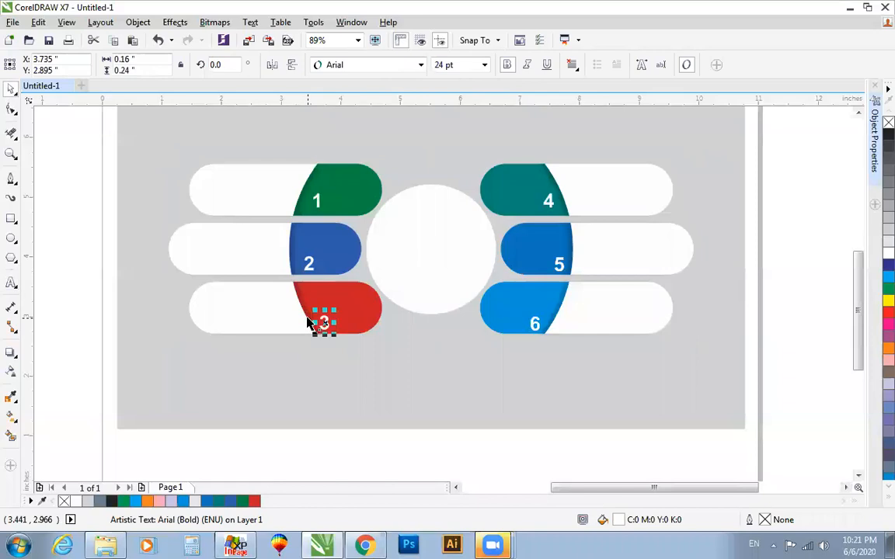
pyautogui.press('Escape')
pyautogui.scroll(-2, 310, 307)
pyautogui.press('F2')
pyautogui.moveTo(186, 163); pyautogui.dragTo(690, 429)
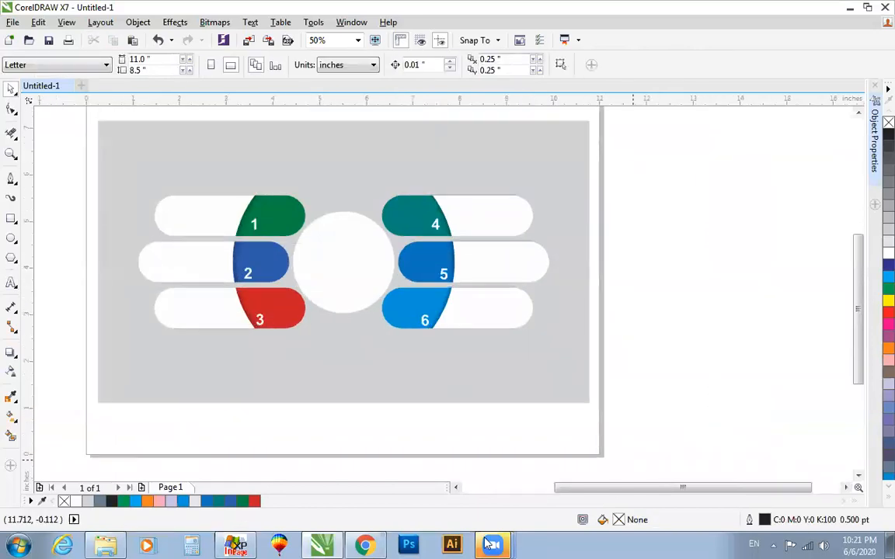
# Reduce the grey background rectangle's height symmetrically about its centre to about 3.81".
pyautogui.moveTo(492, 543)
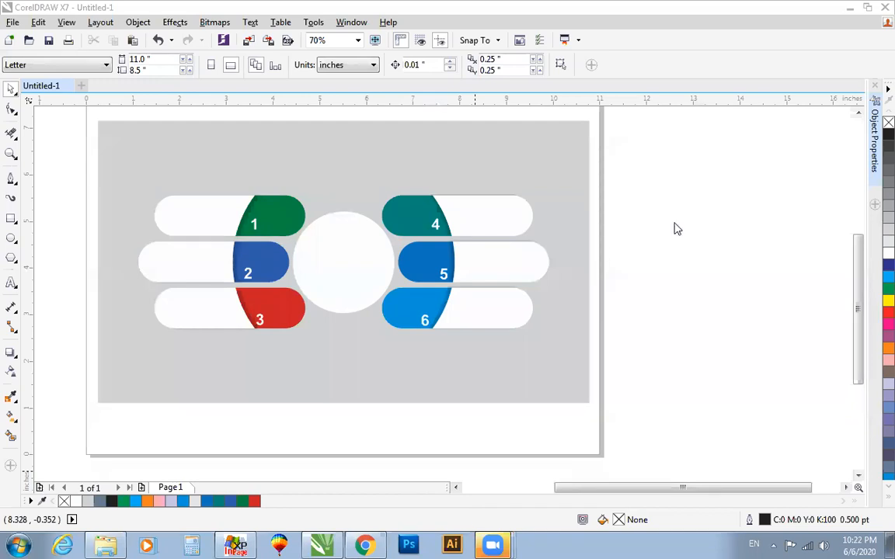
pyautogui.scroll(-3, 668, 232)
pyautogui.moveTo(272, 158); pyautogui.dragTo(701, 404)
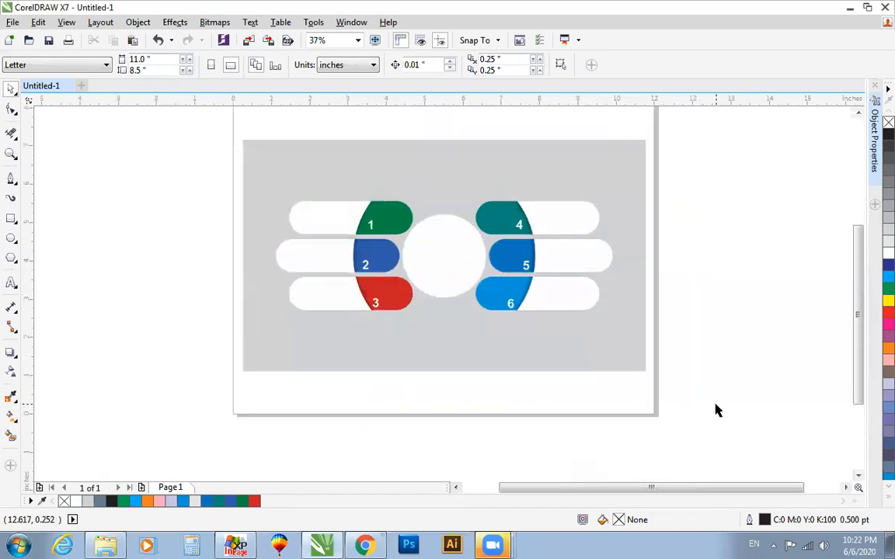
pyautogui.click(497, 179)
pyautogui.moveTo(444, 135); pyautogui.dragTo(457, 185)
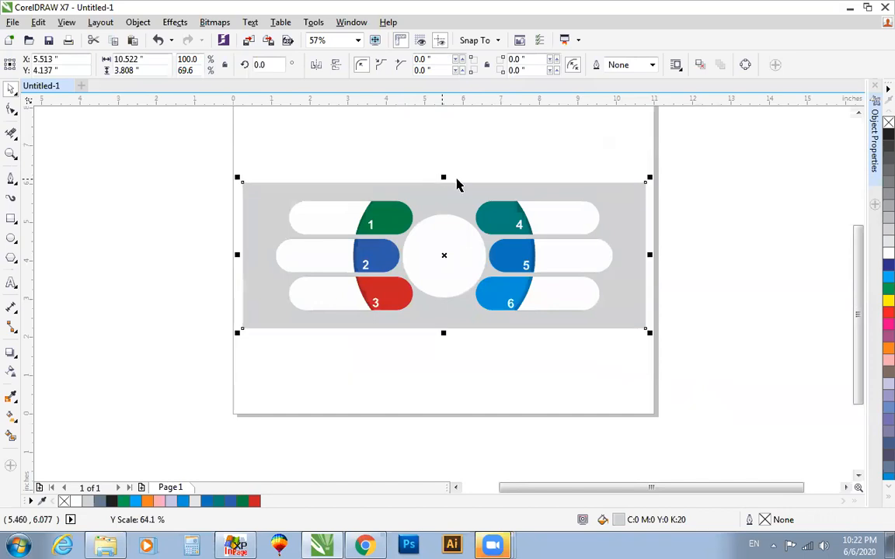
pyautogui.click(758, 232)
pyautogui.press('F4')
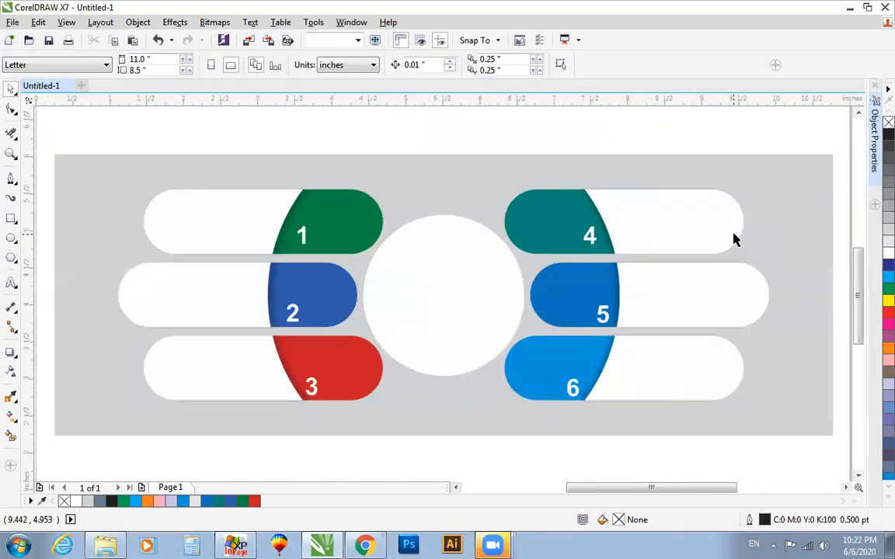
# Delete the entire infographic together with its grey background from the page.
pyautogui.scroll(-3, 731, 236)
pyautogui.moveTo(805, 174); pyautogui.dragTo(359, 361)
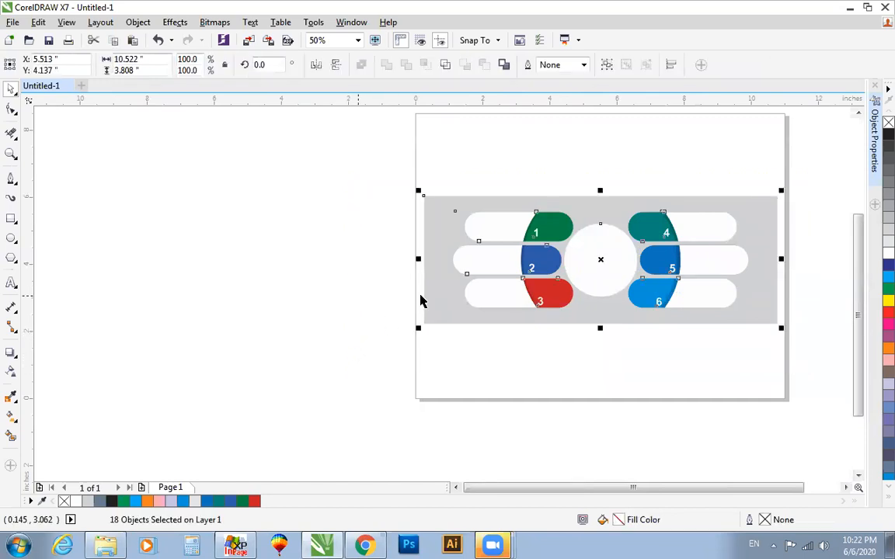
pyautogui.press('Delete')
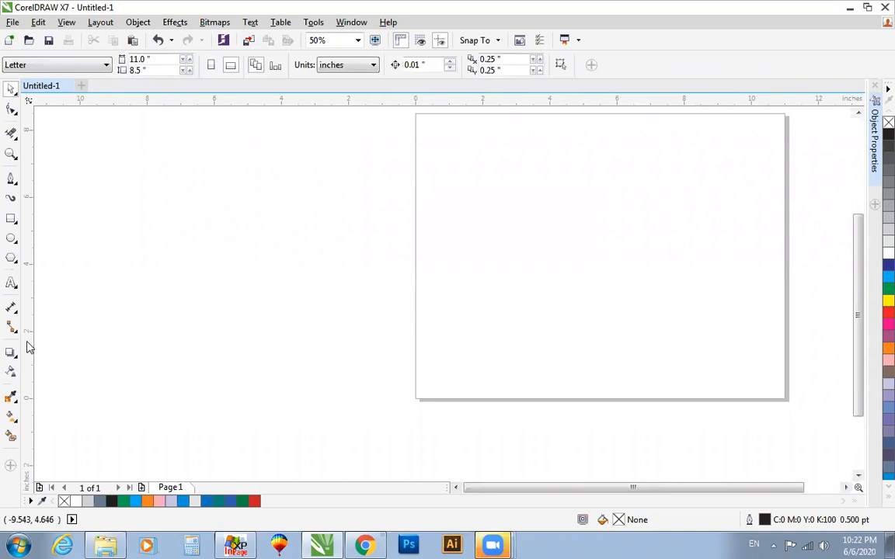
# Draw a circle about 4.5" across and add a concentric copy about 3.5" across inside it.
pyautogui.click(11, 238)
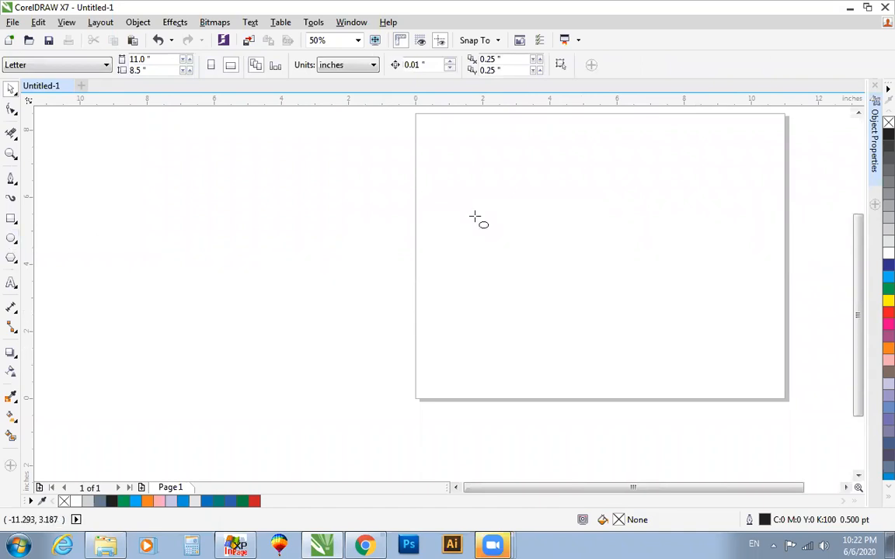
pyautogui.moveTo(461, 159); pyautogui.dragTo(612, 309)
pyautogui.press('space')
pyautogui.moveTo(422, 136)
pyautogui.mouseDown()
pyautogui.moveTo(708, 399)
pyautogui.moveTo(702, 404)
pyautogui.mouseUp()
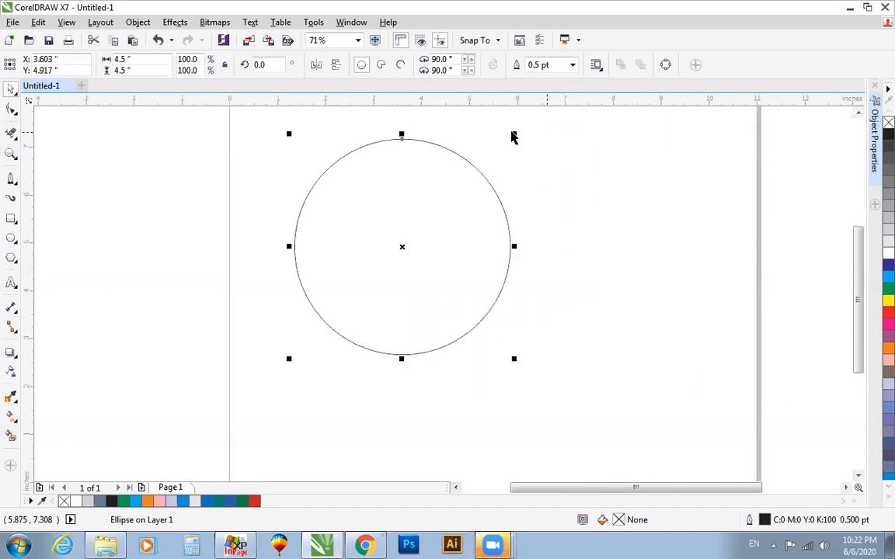
pyautogui.moveTo(512, 136); pyautogui.dragTo(501, 161)
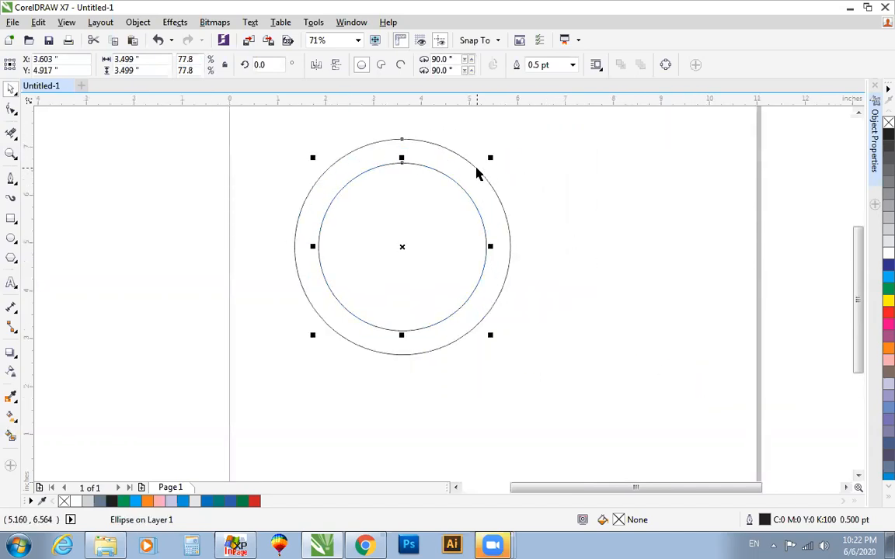
# Smart-fill the band between the two circles in slate blue with a 0.5 pt outline and move the resulting ring off the circles.
pyautogui.click(11, 396)
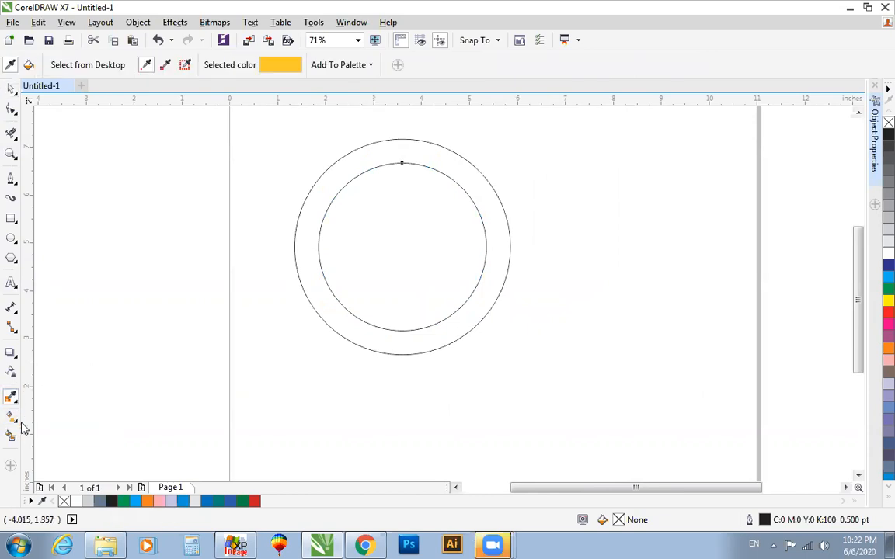
pyautogui.click(12, 419)
pyautogui.click(310, 212)
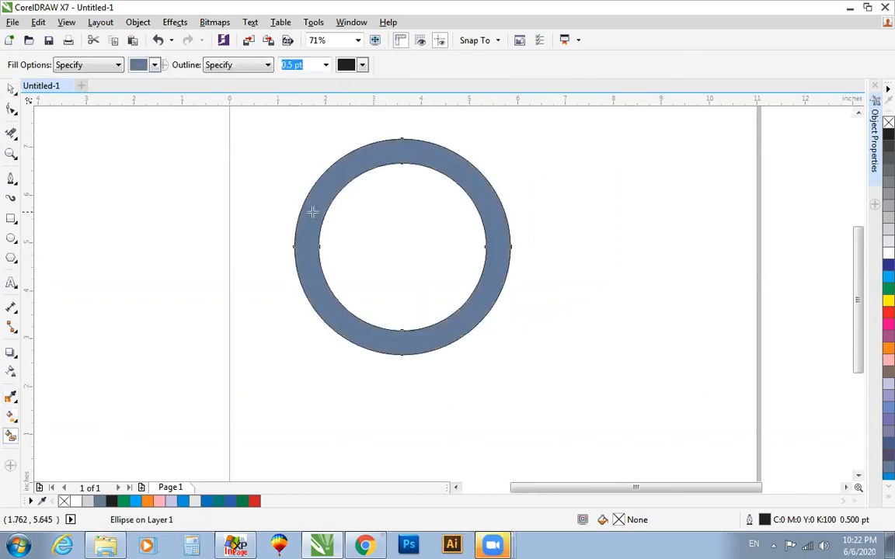
pyautogui.press('space')
pyautogui.moveTo(507, 221); pyautogui.dragTo(675, 298)
# Scale the two original concentric circles down together to about 1.44" across.
pyautogui.scroll(-2, 576, 289)
pyautogui.moveTo(374, 180); pyautogui.dragTo(567, 347)
pyautogui.moveTo(543, 203); pyautogui.dragTo(475, 258)
pyautogui.moveTo(417, 214); pyautogui.dragTo(618, 326)
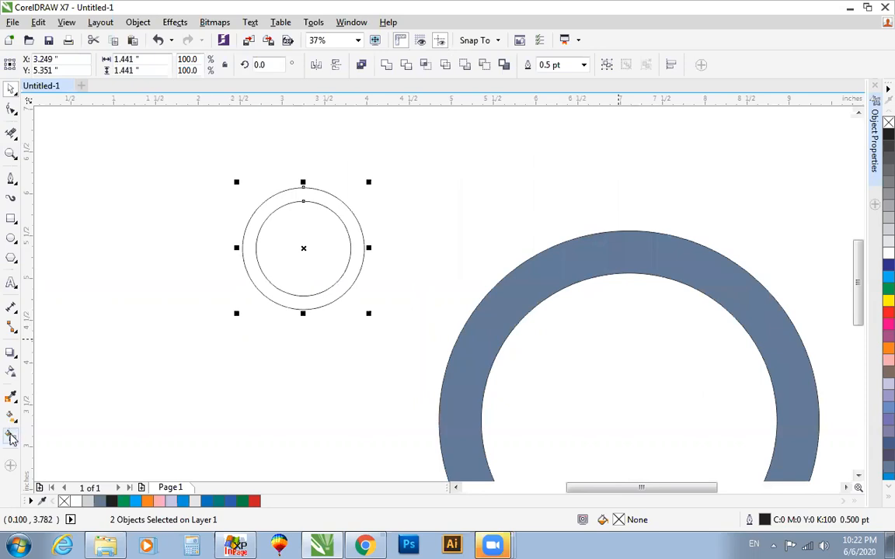
# Smart-fill the band between the small circles in slate blue and move this ring onto the large ring's upper-left edge.
pyautogui.click(11, 435)
pyautogui.click(291, 300)
pyautogui.press('space')
pyautogui.click(257, 326)
pyautogui.moveTo(325, 300); pyautogui.dragTo(564, 331)
# Delete the two small unfilled circles and select the small ring on the large ring's edge.
pyautogui.moveTo(375, 160); pyautogui.dragTo(187, 334)
pyautogui.press('Delete')
pyautogui.scroll(-1, 309, 321)
pyautogui.press('F2')
pyautogui.moveTo(248, 204); pyautogui.dragTo(670, 516)
pyautogui.click(416, 252)
pyautogui.press('F2')
pyautogui.moveTo(308, 146)
pyautogui.mouseDown()
pyautogui.moveTo(433, 269)
pyautogui.moveTo(649, 395)
pyautogui.mouseUp()
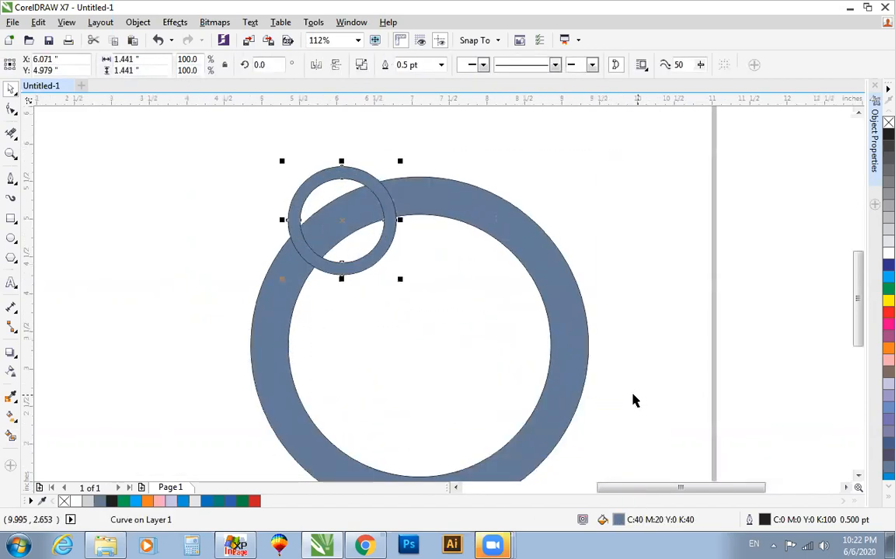
# Recolour the small ring cyan and remove the outlines from both the small and the large ring.
pyautogui.click(888, 277)
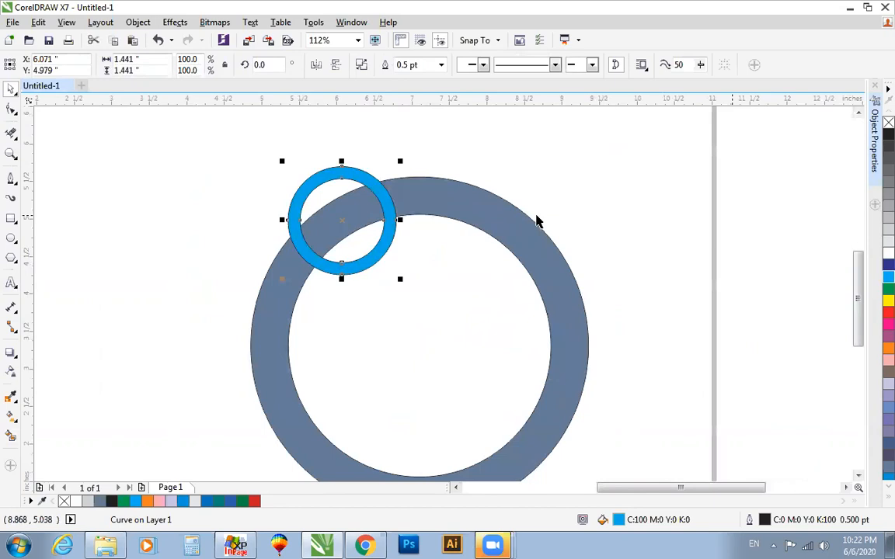
pyautogui.keyDown('shift'); pyautogui.click(474, 203); pyautogui.keyUp('shift')
pyautogui.click(644, 234)
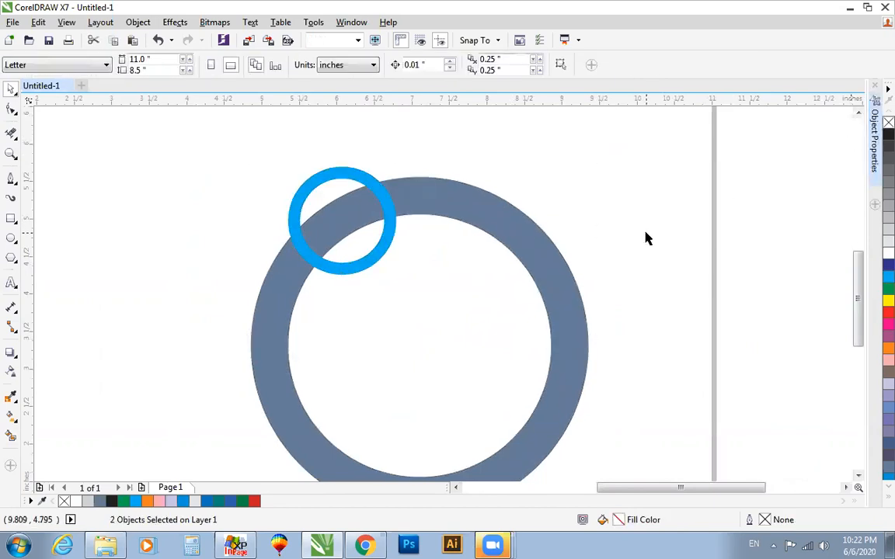
pyautogui.scroll(-2, 644, 234)
pyautogui.press('F2')
pyautogui.moveTo(408, 170); pyautogui.dragTo(680, 400)
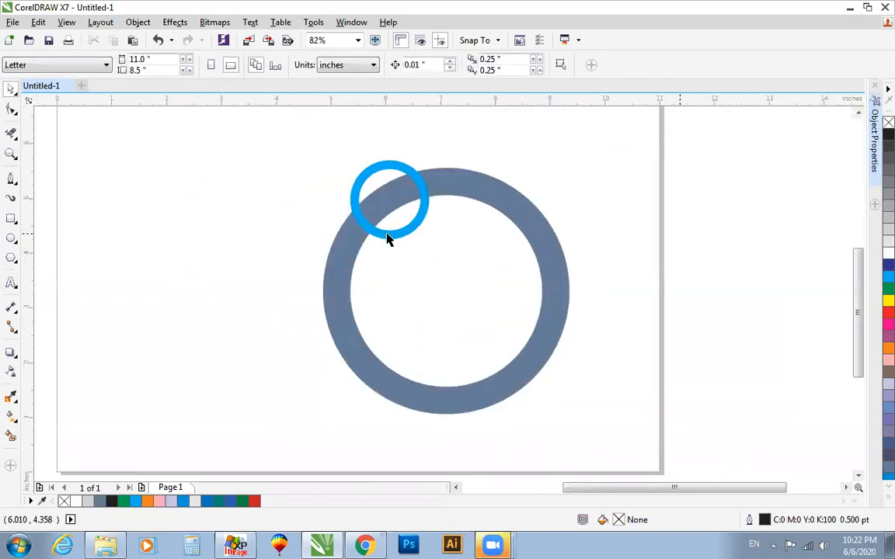
# Place copies of the cyan ring across the large ring's left and right bands and delete the surplus ring.
pyautogui.click(387, 234)
pyautogui.moveTo(387, 233); pyautogui.dragTo(510, 235)
pyautogui.moveTo(595, 140); pyautogui.dragTo(290, 242)
pyautogui.click(273, 225)
pyautogui.moveTo(374, 232); pyautogui.dragTo(537, 293)
pyautogui.click(482, 227)
pyautogui.press('Delete')
# Centre the original cyan ring over the large ring's top band and place a copy across the bottom band.
pyautogui.click(415, 230)
pyautogui.keyDown('shift'); pyautogui.click(469, 191); pyautogui.keyUp('shift')
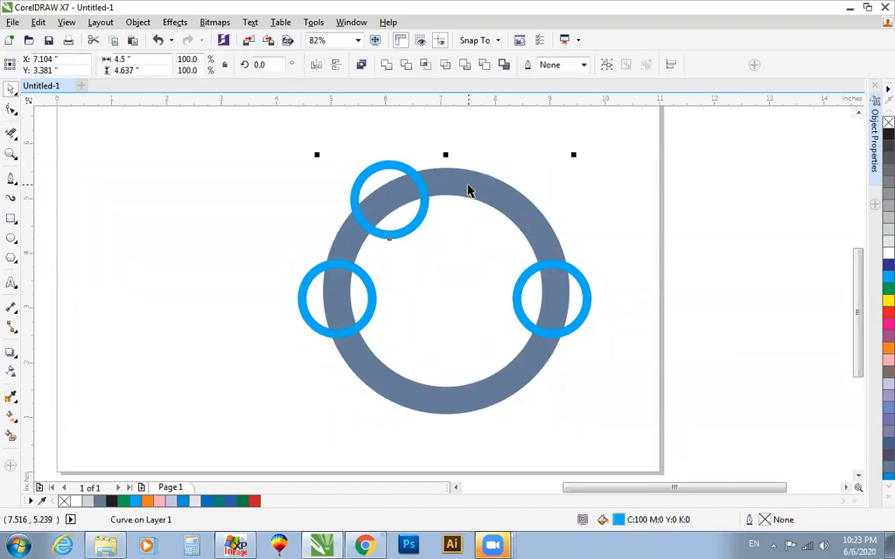
pyautogui.press('c')
pyautogui.click(490, 151)
pyautogui.moveTo(458, 167); pyautogui.dragTo(459, 149)
pyautogui.moveTo(447, 184); pyautogui.dragTo(450, 398)
pyautogui.rightClick(450, 398)
# Draw a 2-point line about 0.18" wide across the top cyan ring's left band, along the large ring's outer edge.
pyautogui.press('F3')
pyautogui.press('F2')
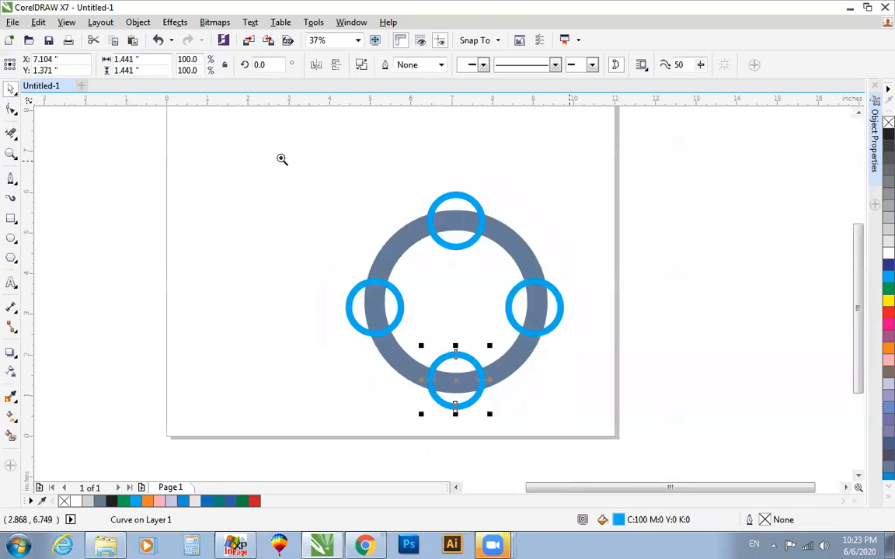
pyautogui.moveTo(283, 160); pyautogui.dragTo(584, 432)
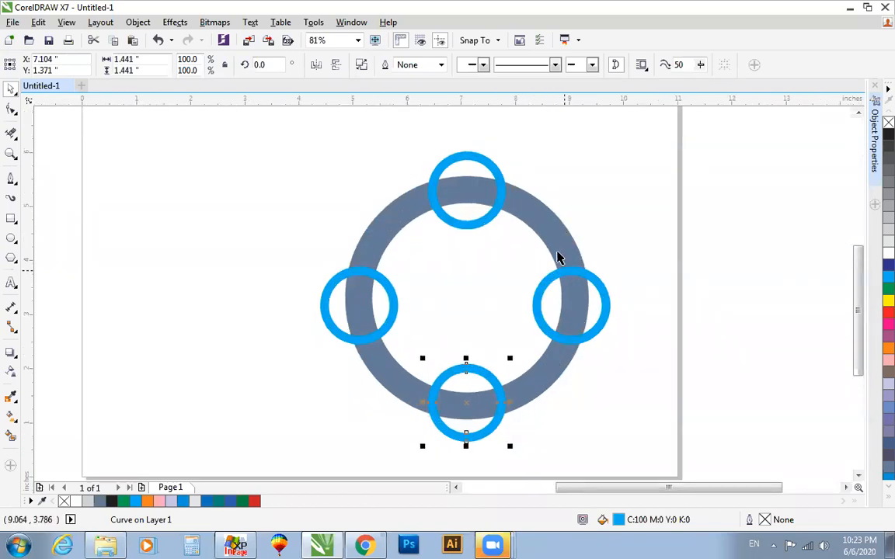
pyautogui.moveTo(359, 135); pyautogui.dragTo(571, 295)
pyautogui.moveTo(324, 179); pyautogui.dragTo(577, 396)
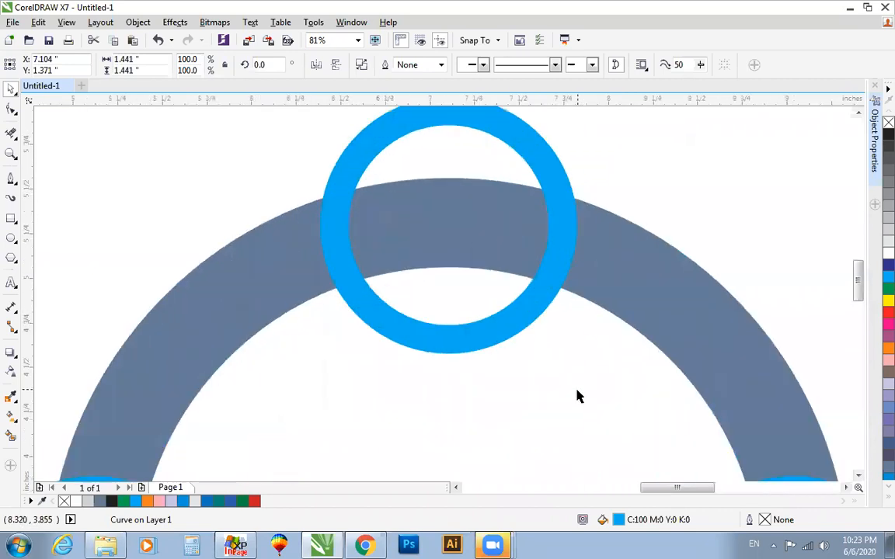
pyautogui.moveTo(231, 146); pyautogui.dragTo(455, 354)
pyautogui.click(16, 180)
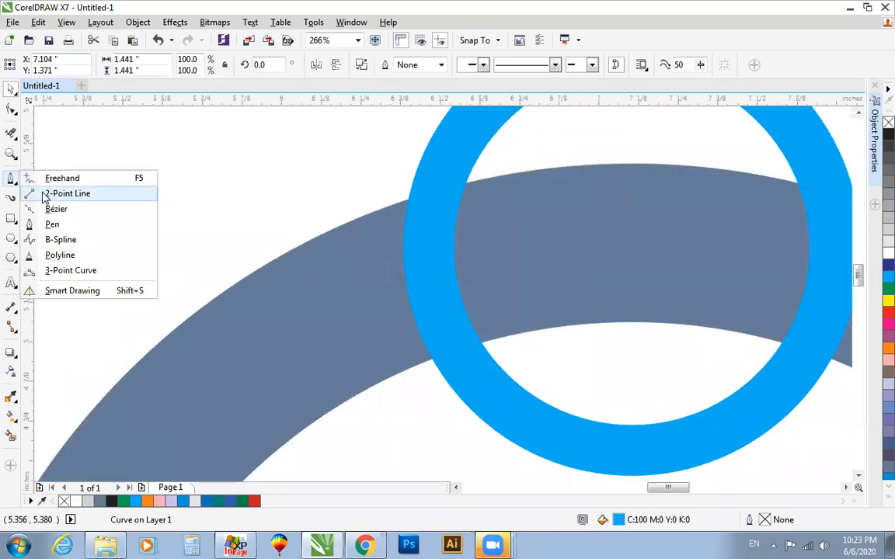
pyautogui.click(66, 194)
pyautogui.moveTo(463, 183); pyautogui.dragTo(406, 203)
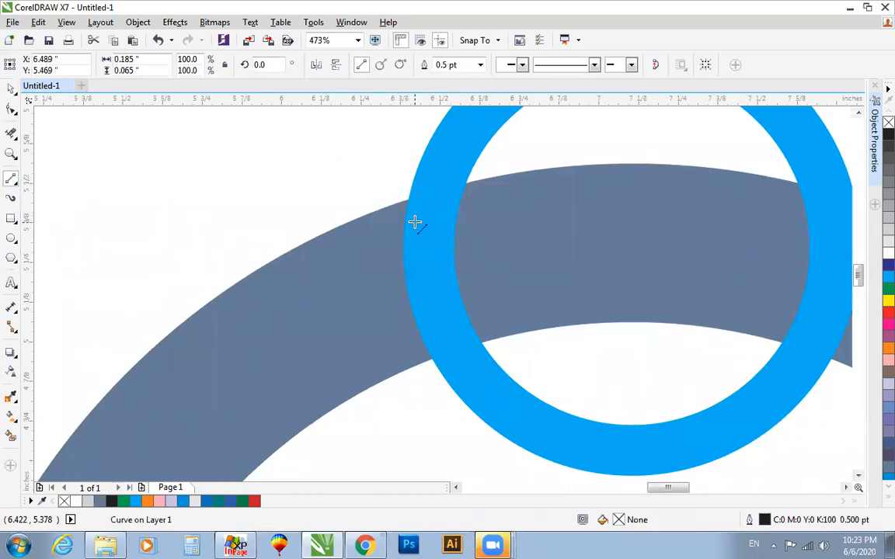
pyautogui.hotkey('ctrl', 'z')
pyautogui.moveTo(465, 183); pyautogui.dragTo(408, 203)
pyautogui.press('space')
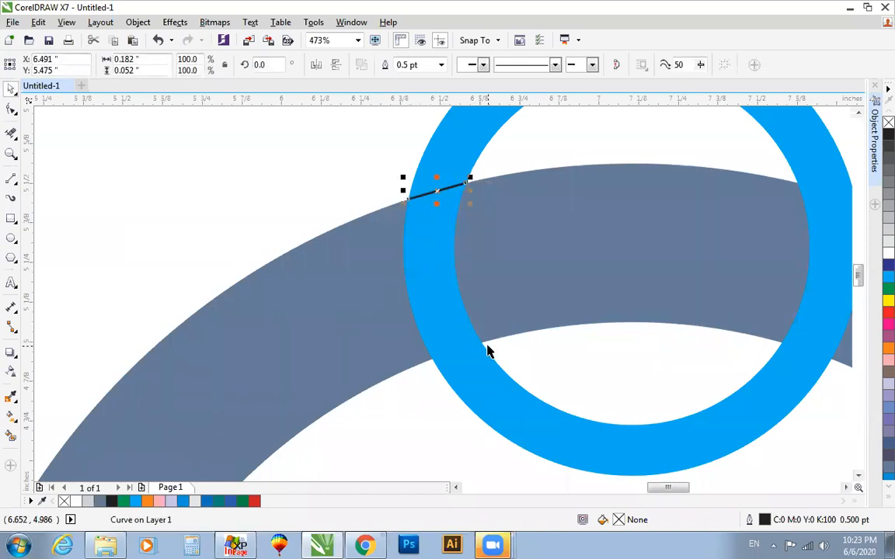
# Draw a second 2-point line about 0.16" wide across the same cyan band, along the large ring's inner edge.
pyautogui.press('space')
pyautogui.moveTo(482, 342); pyautogui.dragTo(431, 360)
pyautogui.press('space')
pyautogui.scroll(-2, 477, 348)
pyautogui.press('F2')
pyautogui.moveTo(355, 212); pyautogui.dragTo(610, 428)
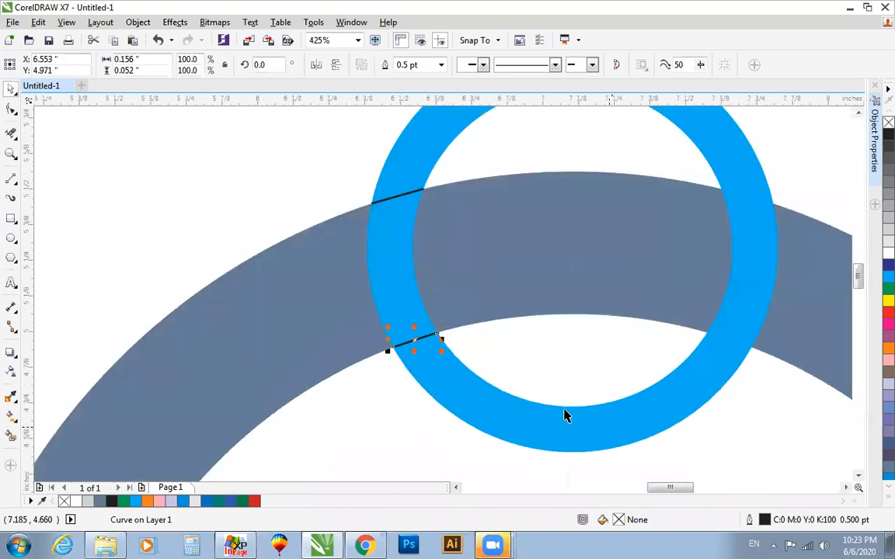
# Smart-fill the cyan area between the two short lines in slate blue so the large ring passes over it.
pyautogui.click(11, 435)
pyautogui.click(380, 270)
pyautogui.scroll(-2, 380, 270)
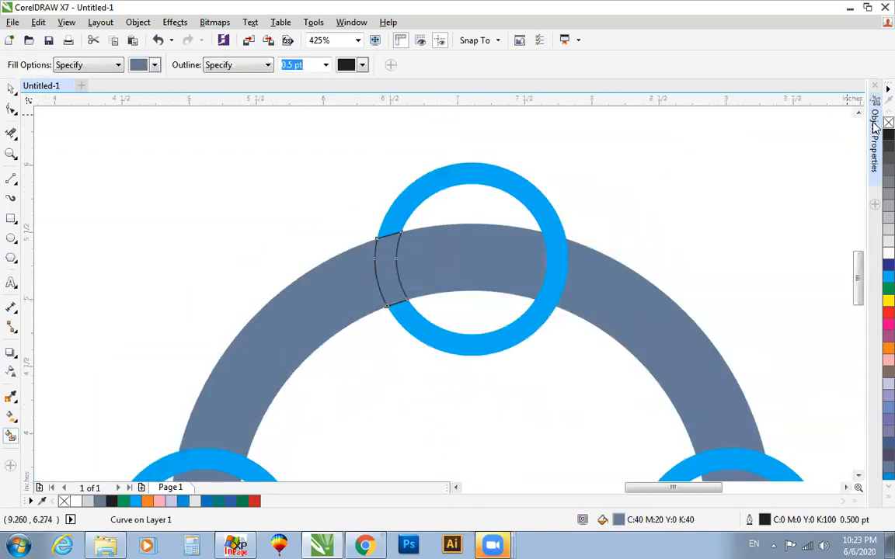
pyautogui.press('space')
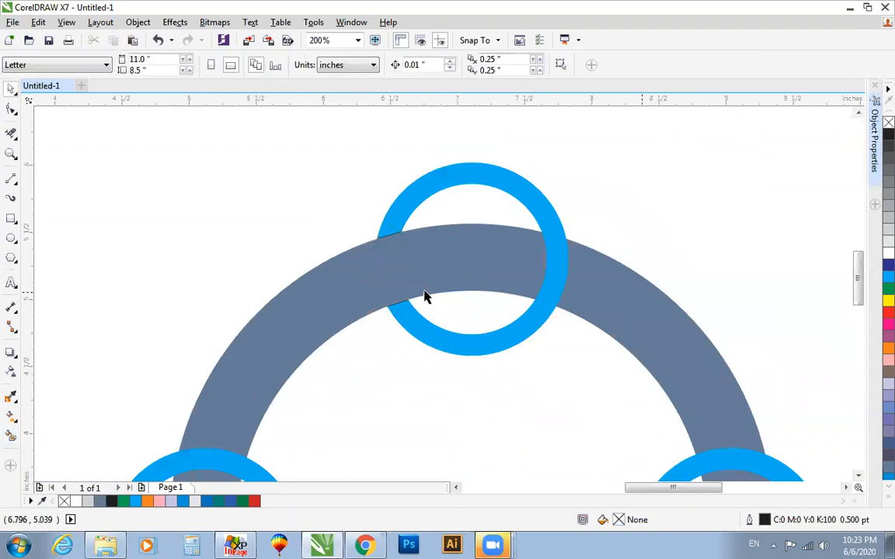
pyautogui.click(403, 225)
pyautogui.moveTo(404, 225); pyautogui.dragTo(496, 206)
pyautogui.hotkey('ctrl', 'z')
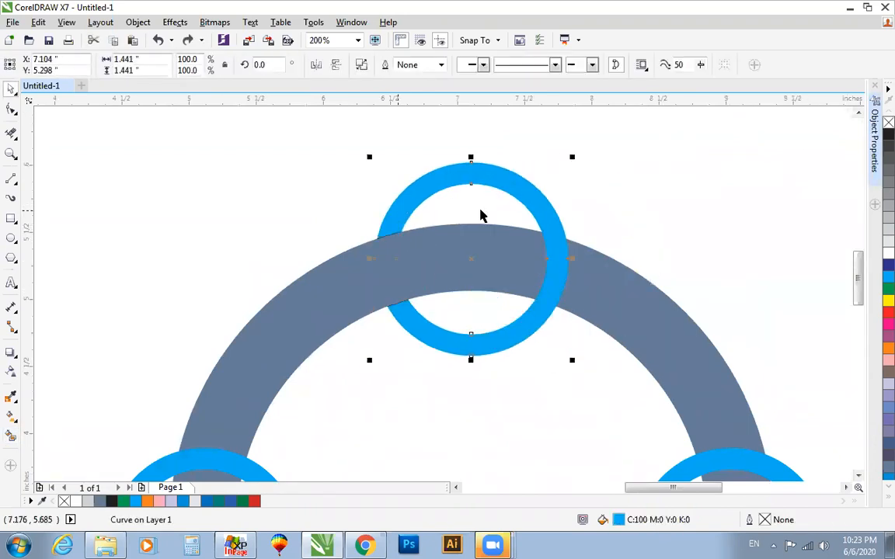
# Delete the two short construction lines at the upper and lower edges of the filled overlap patch.
pyautogui.moveTo(317, 210); pyautogui.dragTo(410, 247)
pyautogui.press('Delete')
pyautogui.moveTo(376, 337); pyautogui.dragTo(437, 286)
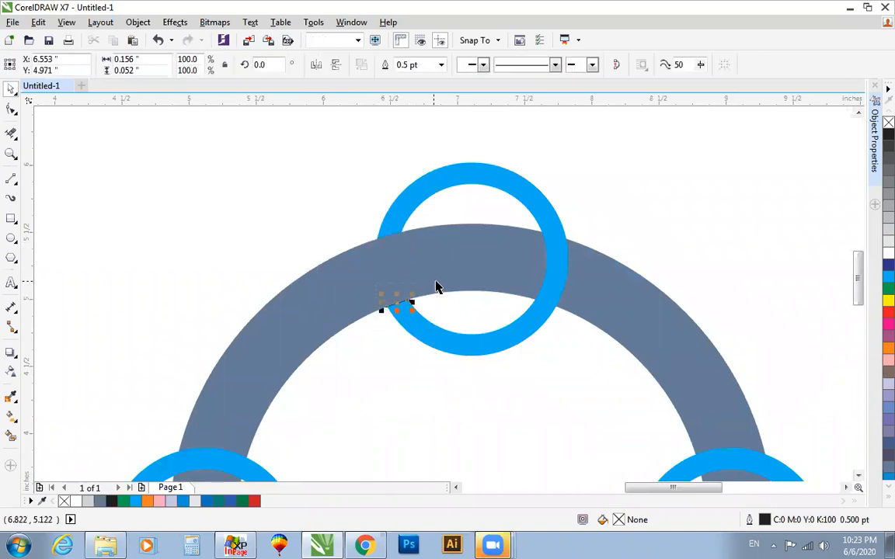
pyautogui.press('Delete')
# Recolour the large ring and the overlap patch on the top small ring black.
pyautogui.scroll(-2, 435, 280)
pyautogui.press('z')
pyautogui.moveTo(329, 210); pyautogui.dragTo(583, 435)
pyautogui.moveTo(231, 148); pyautogui.dragTo(604, 342)
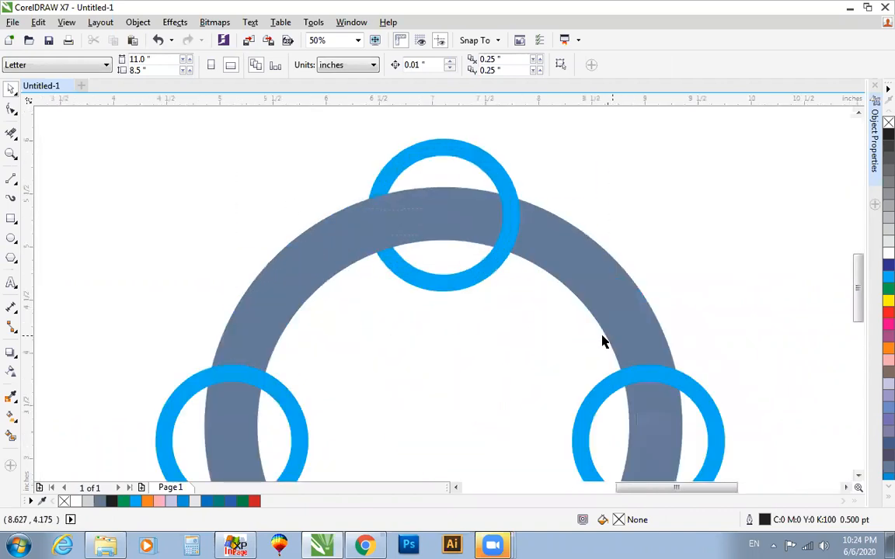
pyautogui.click(493, 235)
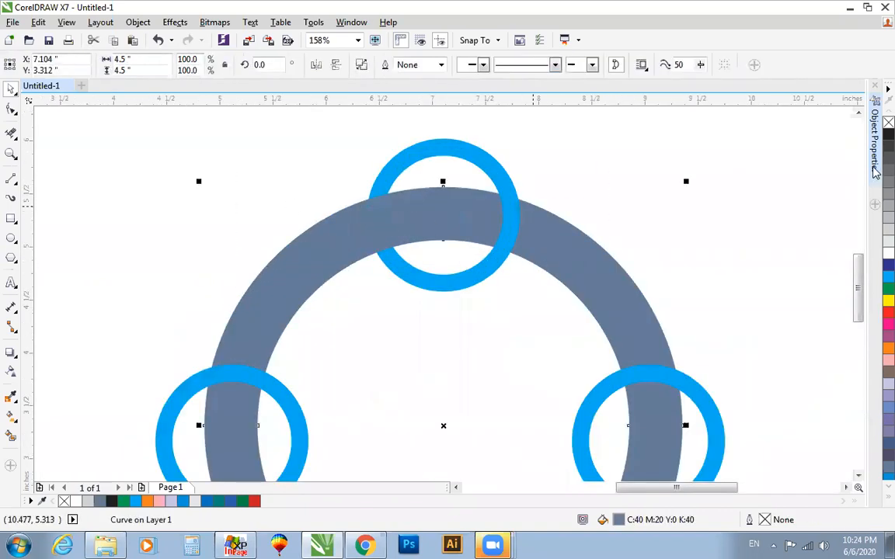
pyautogui.click(889, 135)
pyautogui.click(712, 205)
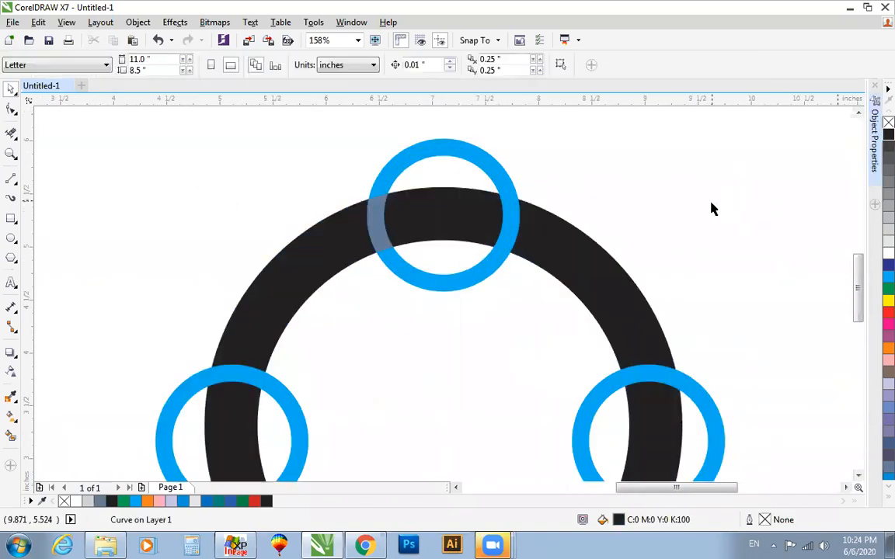
pyautogui.click(376, 217)
pyautogui.click(752, 206)
# Recolour the top small ring red.
pyautogui.scroll(-2, 761, 235)
pyautogui.press('F2')
pyautogui.moveTo(549, 169); pyautogui.dragTo(799, 368)
pyautogui.press('F2')
pyautogui.moveTo(295, 129); pyautogui.dragTo(552, 353)
pyautogui.click(471, 242)
pyautogui.click(888, 312)
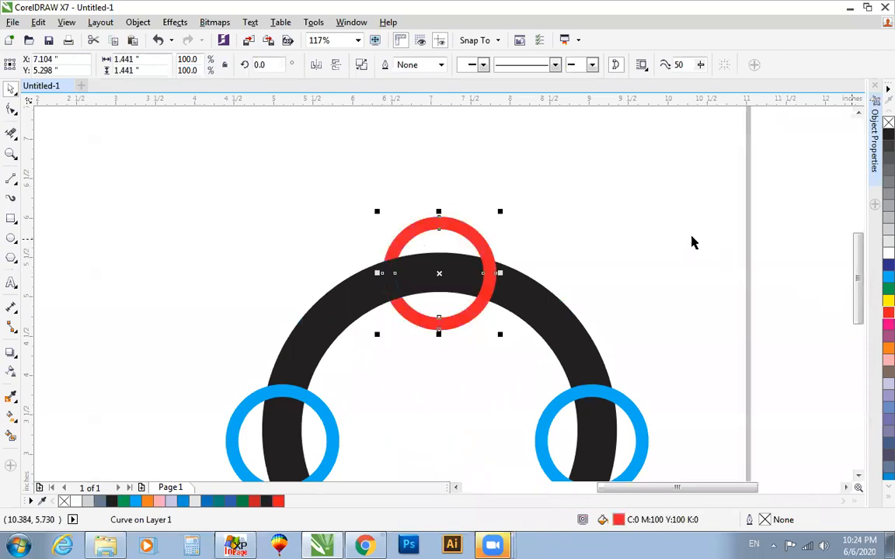
pyautogui.click(688, 235)
# Widen the black overlap patch on the red ring by moving its left and right edge nodes slightly outward with the Shape tool.
pyautogui.scroll(-2, 688, 235)
pyautogui.press('F2')
pyautogui.moveTo(373, 158); pyautogui.dragTo(706, 426)
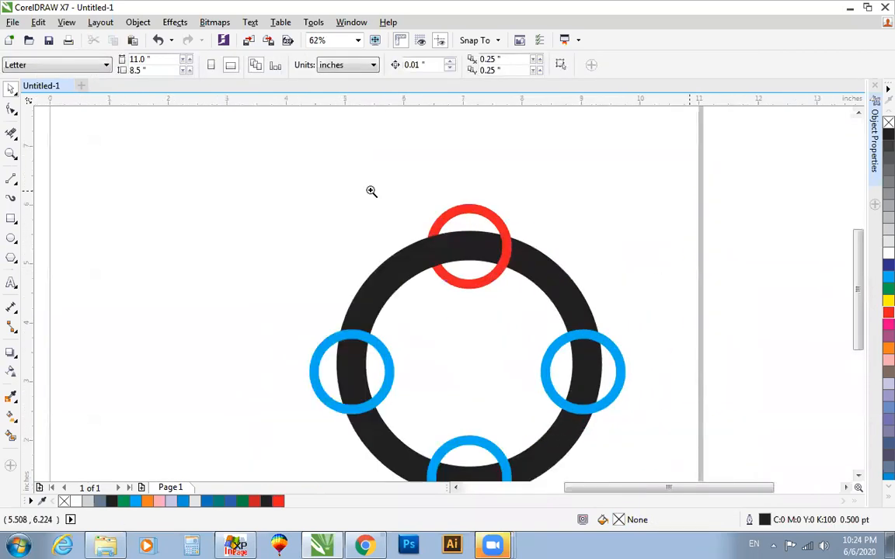
pyautogui.click(450, 277)
pyautogui.moveTo(257, 153); pyautogui.dragTo(508, 347)
pyautogui.press('F10')
pyautogui.click(382, 230)
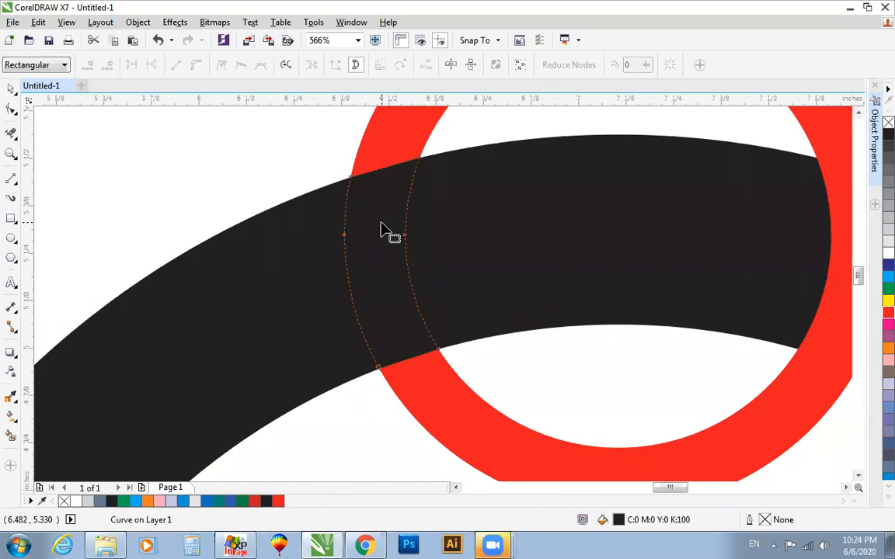
pyautogui.moveTo(404, 243); pyautogui.dragTo(407, 244)
pyautogui.hotkey('ctrl', 'z')
pyautogui.moveTo(465, 148)
pyautogui.mouseDown()
pyautogui.moveTo(415, 210)
pyautogui.moveTo(392, 369)
pyautogui.mouseUp()
pyautogui.moveTo(437, 349); pyautogui.dragTo(442, 347)
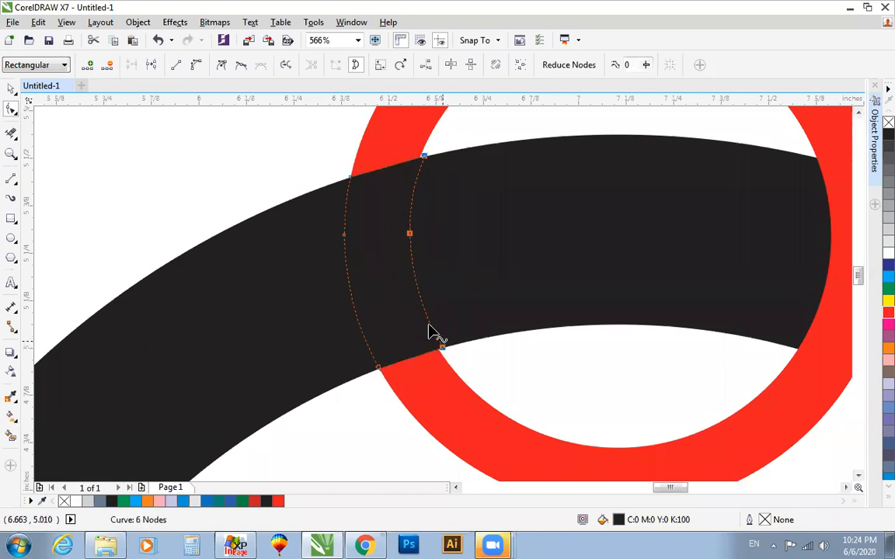
pyautogui.moveTo(322, 146); pyautogui.dragTo(379, 370)
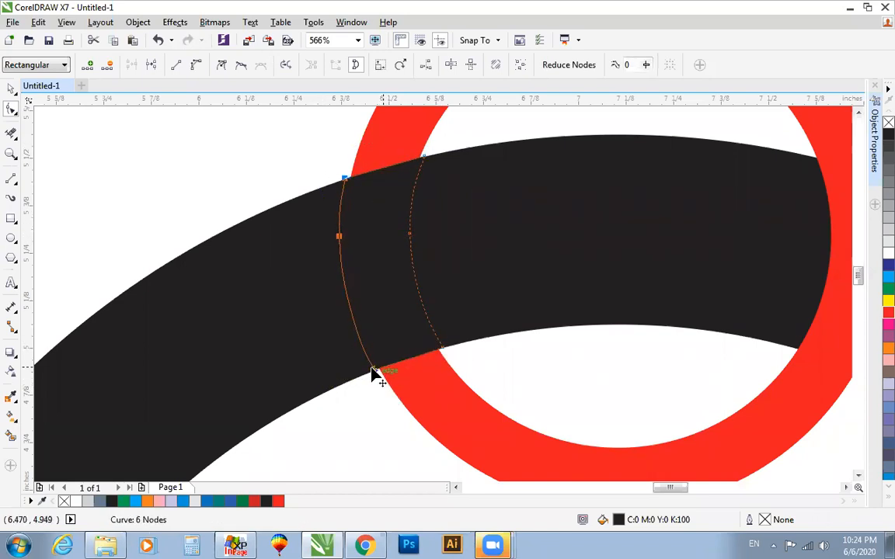
pyautogui.press('space')
# Examine the interlacing of the red ring and the black ring up close and in the whole design.
pyautogui.scroll(-3, 377, 366)
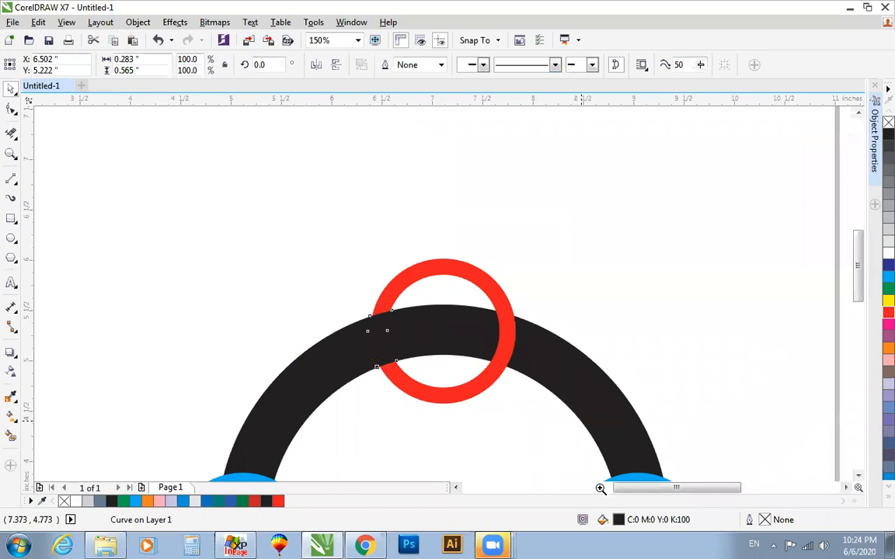
pyautogui.scroll(-3, 598, 466)
pyautogui.moveTo(345, 252); pyautogui.dragTo(619, 126)
pyautogui.scroll(-2, 613, 264)
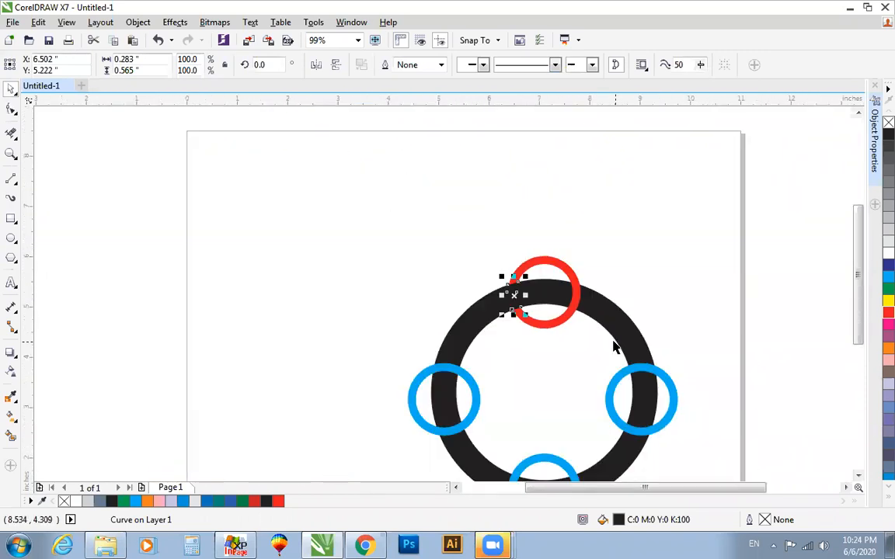
pyautogui.moveTo(313, 244); pyautogui.dragTo(619, 114)
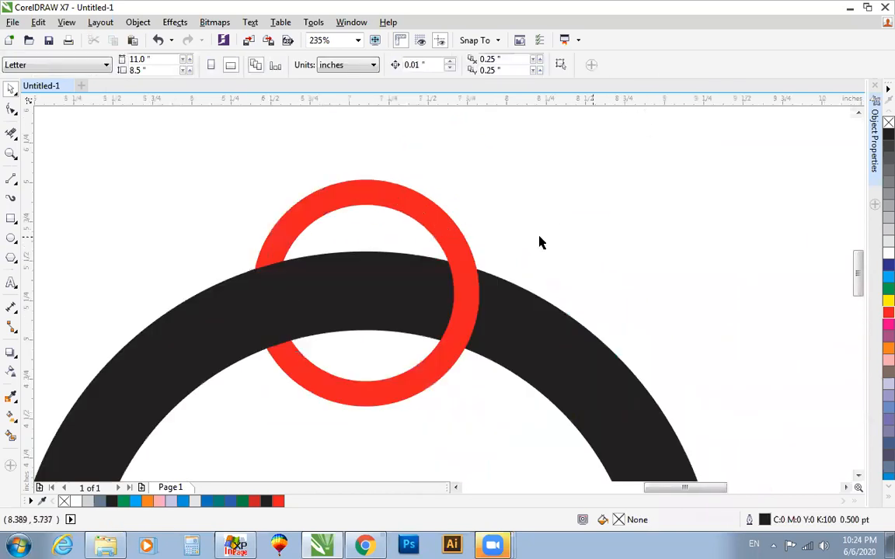
pyautogui.scroll(-1, 476, 246)
pyautogui.press('F2')
pyautogui.moveTo(339, 220); pyautogui.dragTo(522, 352)
pyautogui.scroll(-1, 542, 339)
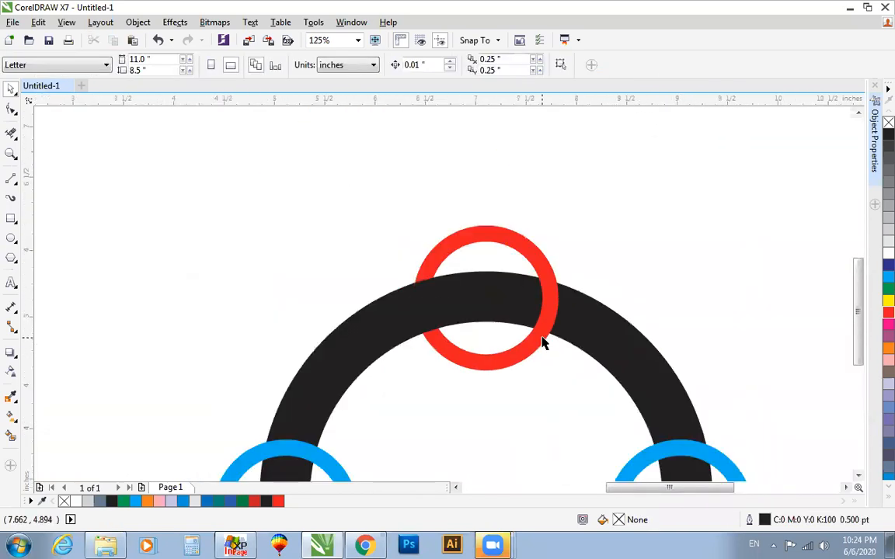
pyautogui.scroll(-1, 543, 342)
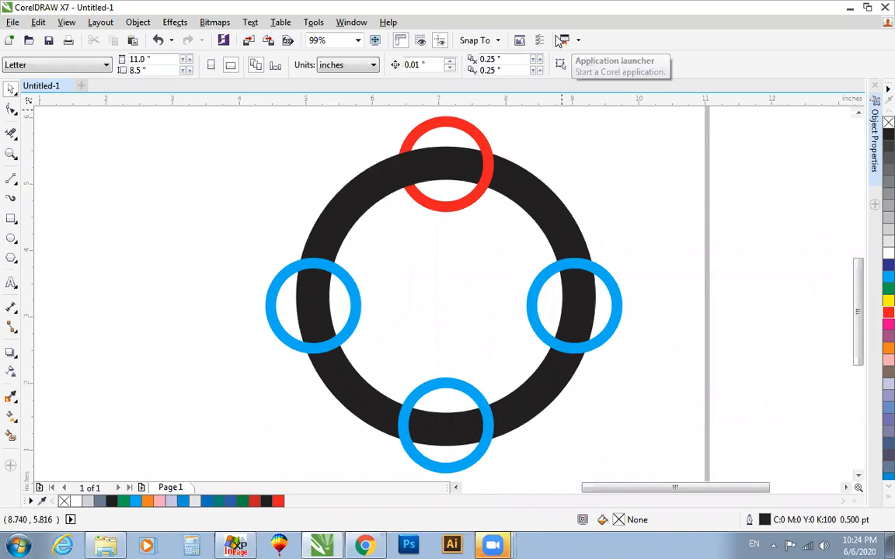
# Draw a rectangle about 1.54" wide over the left part of the red ring, extending past its upper edge.
pyautogui.scroll(-2, 404, 270)
pyautogui.press('F2')
pyautogui.moveTo(314, 163); pyautogui.dragTo(590, 394)
pyautogui.moveTo(237, 115); pyautogui.dragTo(437, 283)
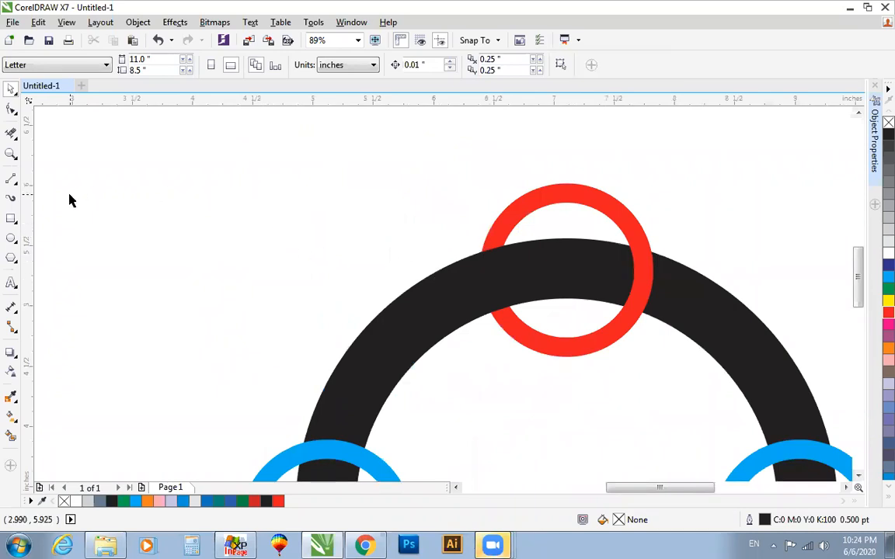
pyautogui.click(11, 218)
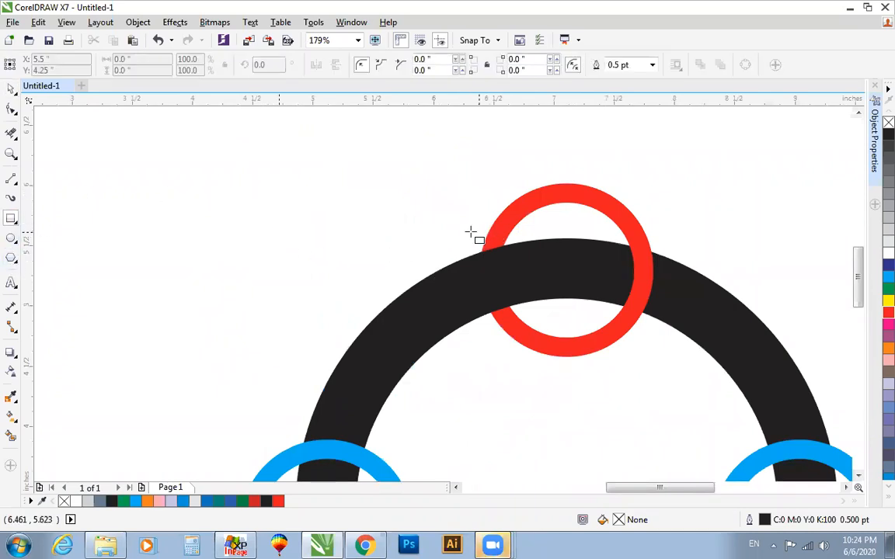
pyautogui.moveTo(402, 163); pyautogui.dragTo(588, 359)
pyautogui.moveTo(496, 154); pyautogui.dragTo(495, 163)
pyautogui.press('space')
pyautogui.click(486, 173)
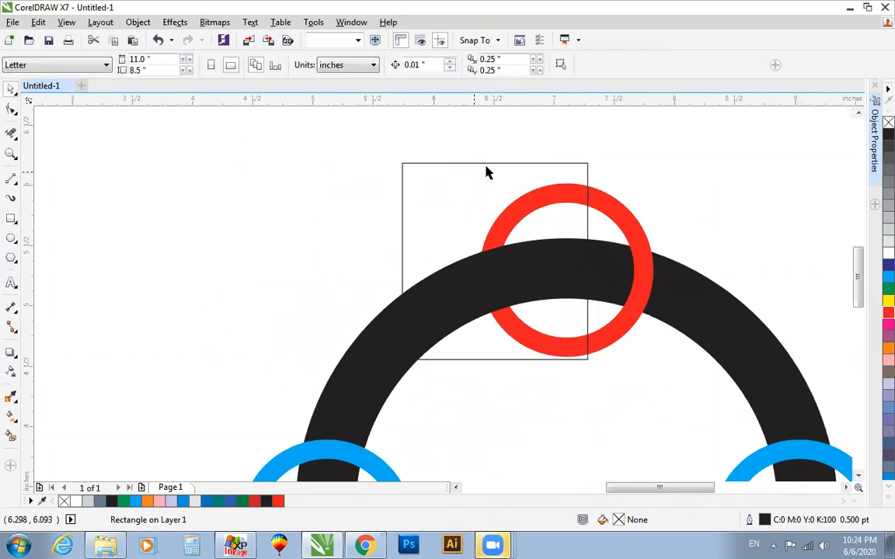
# Reduce the rectangle's height to about 1.43" so its upper and lower edges align with the red ring.
pyautogui.click(489, 165)
pyautogui.moveTo(494, 164); pyautogui.dragTo(495, 179)
pyautogui.press('F2')
pyautogui.moveTo(358, 149); pyautogui.dragTo(678, 409)
pyautogui.moveTo(411, 410); pyautogui.dragTo(504, 404)
pyautogui.scroll(-2, 504, 404)
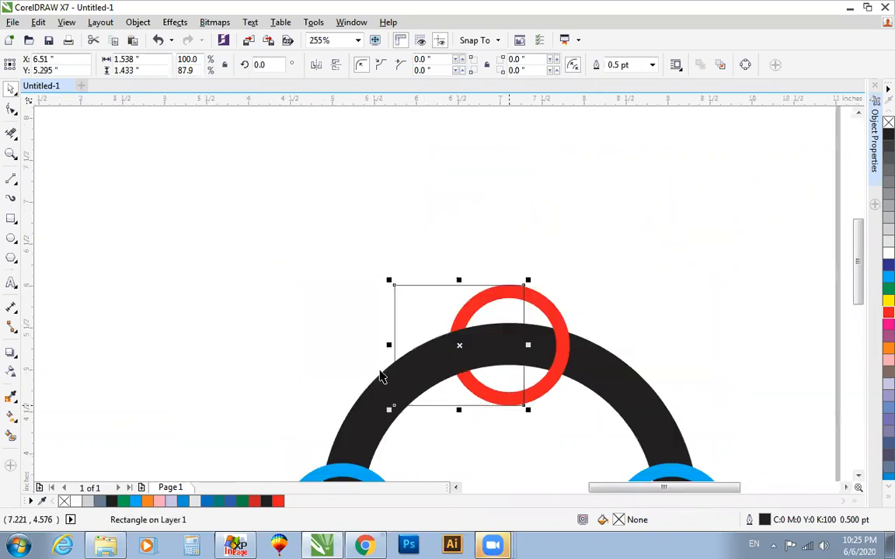
# Stretch the rectangle leftward to about 4.7" wide and round its corners to a 0.576" radius.
pyautogui.moveTo(391, 343); pyautogui.dragTo(124, 346)
pyautogui.scroll(-1, 180, 352)
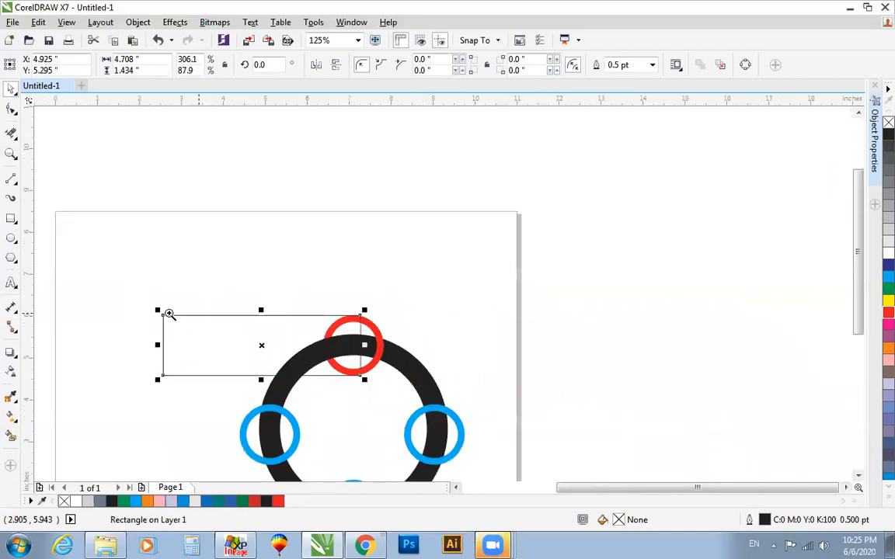
pyautogui.scroll(1, 520, 453)
pyautogui.press('F10')
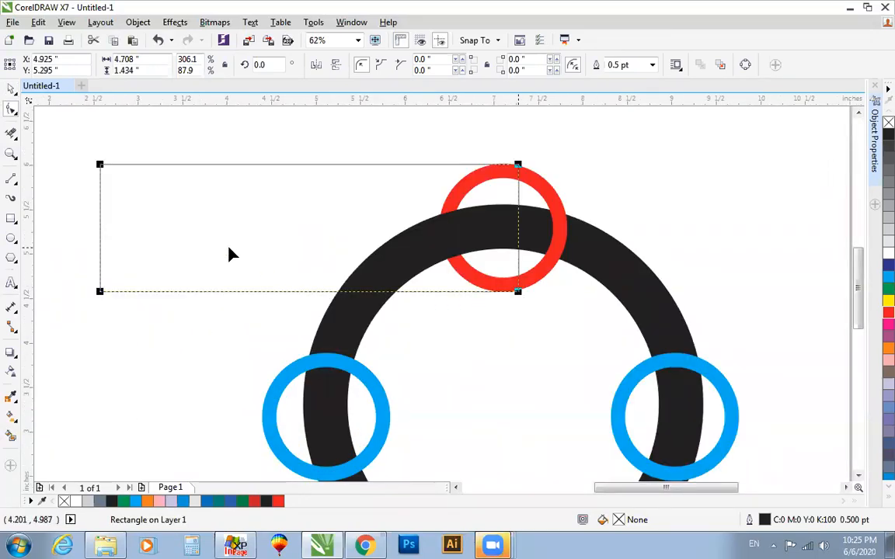
pyautogui.moveTo(102, 167); pyautogui.dragTo(149, 172)
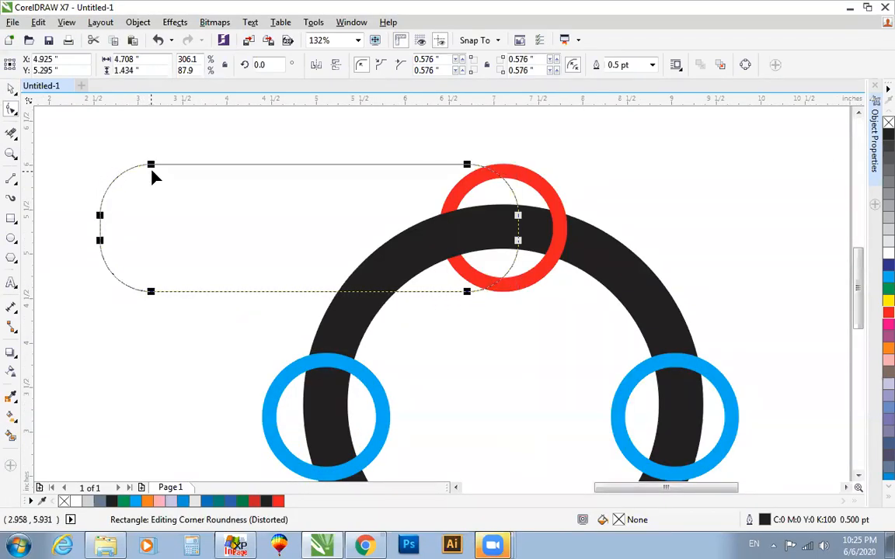
# Smart-fill the part of the rounded rectangle lying outside both rings with blue-grey (C40 M20 Y0 K40).
pyautogui.press('space')
pyautogui.scroll(-1, 377, 202)
pyautogui.press('F2')
pyautogui.moveTo(189, 136); pyautogui.dragTo(630, 343)
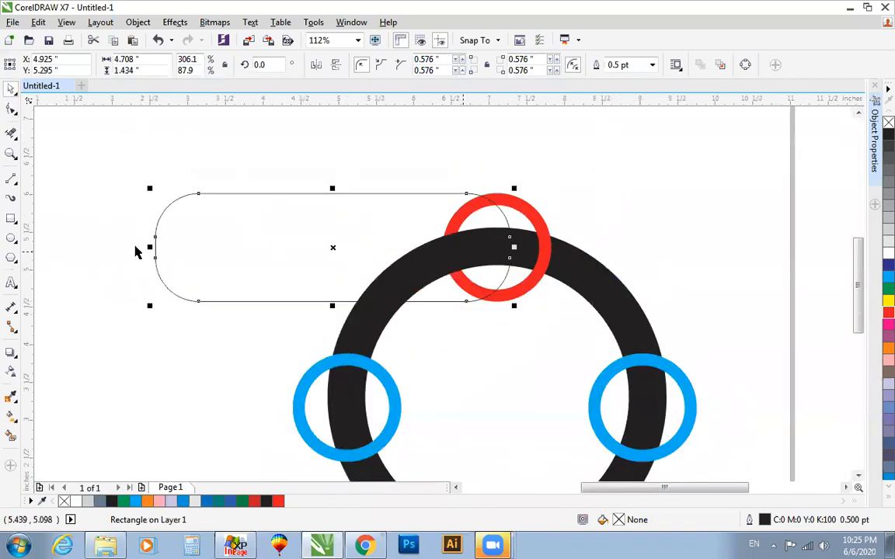
pyautogui.click(11, 437)
pyautogui.click(256, 258)
pyautogui.press('space')
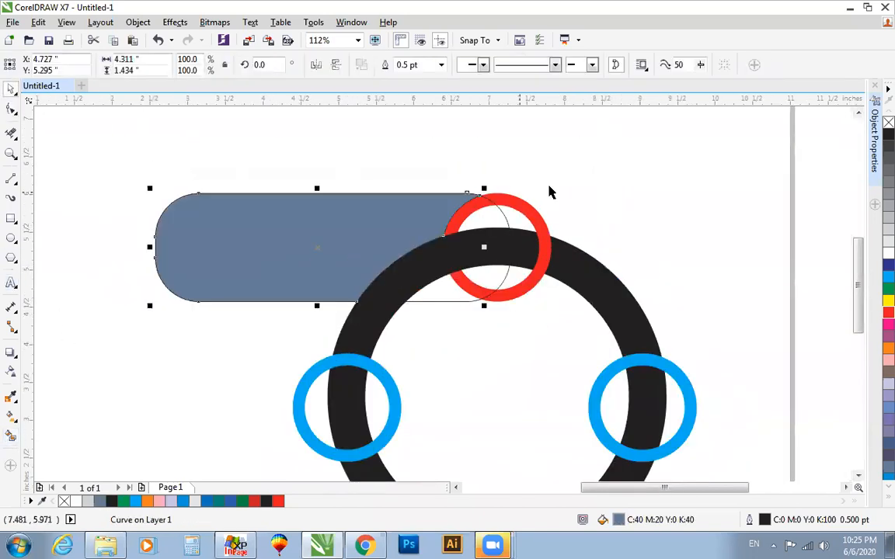
# Delete the original unfilled rounded rectangle, keeping only the blue-grey bar shape.
pyautogui.click(550, 188)
pyautogui.click(507, 221)
pyautogui.press('Delete')
pyautogui.scroll(-2, 493, 221)
pyautogui.press('F2')
pyautogui.moveTo(243, 149); pyautogui.dragTo(626, 390)
pyautogui.moveTo(268, 172); pyautogui.dragTo(575, 298)
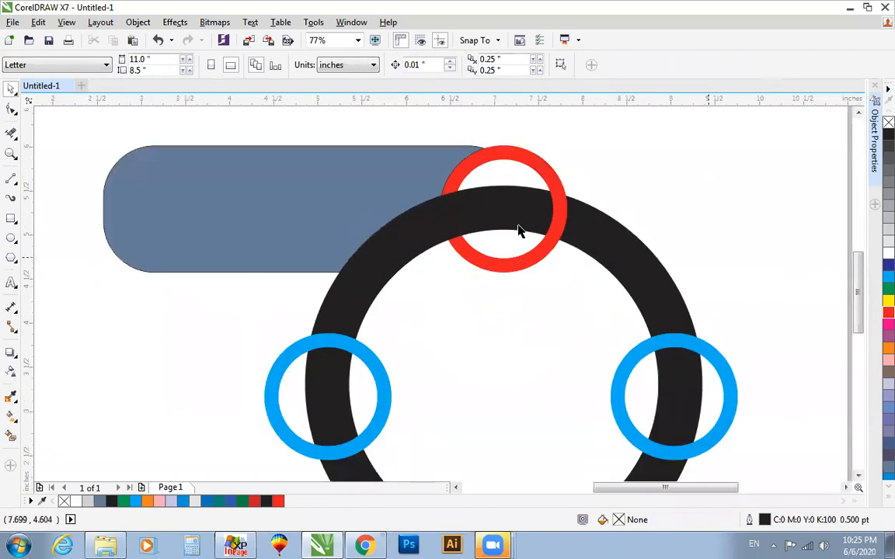
# Draw a circle about 0.68" in diameter and centre it inside the red ring.
pyautogui.click(11, 239)
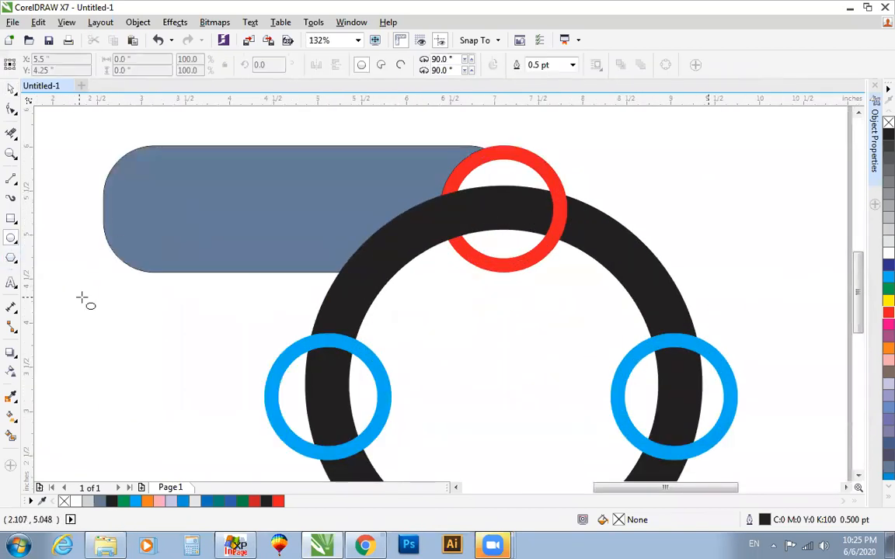
pyautogui.moveTo(83, 297); pyautogui.dragTo(142, 357)
pyautogui.moveTo(113, 327); pyautogui.dragTo(504, 208)
pyautogui.keyDown('shift'); pyautogui.click(525, 159); pyautogui.keyUp('shift')
pyautogui.moveTo(639, 145); pyautogui.dragTo(469, 257)
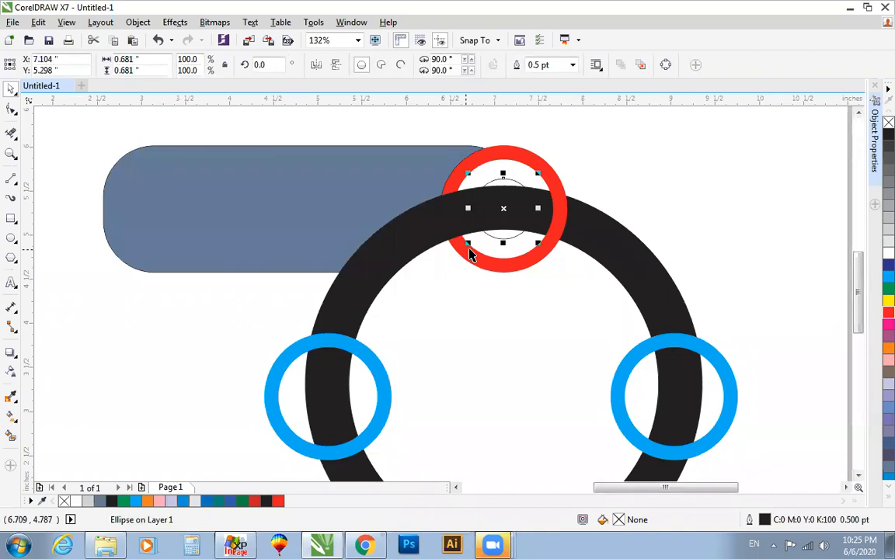
# Fill the circle inside the red ring with white, enlarge it to about 1.02" and remove its outline.
pyautogui.click(888, 253)
pyautogui.moveTo(536, 243); pyautogui.dragTo(553, 258)
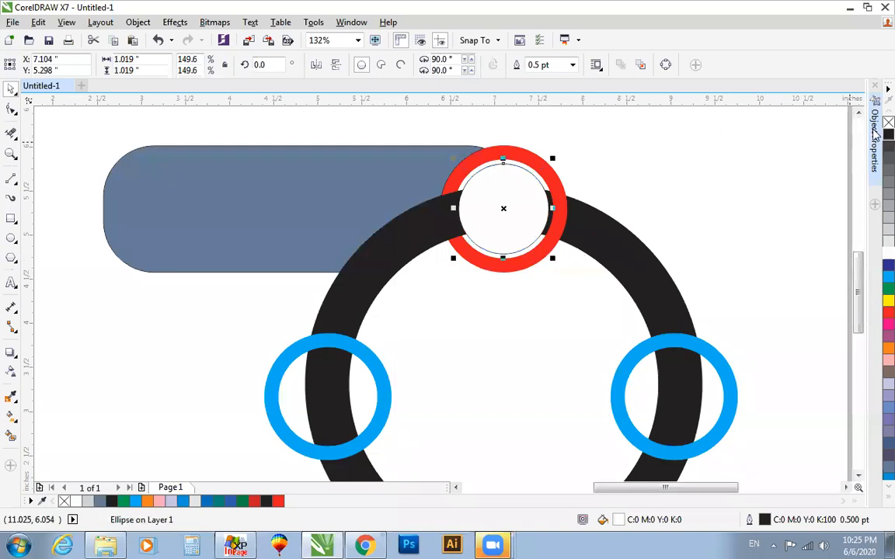
pyautogui.click(703, 212)
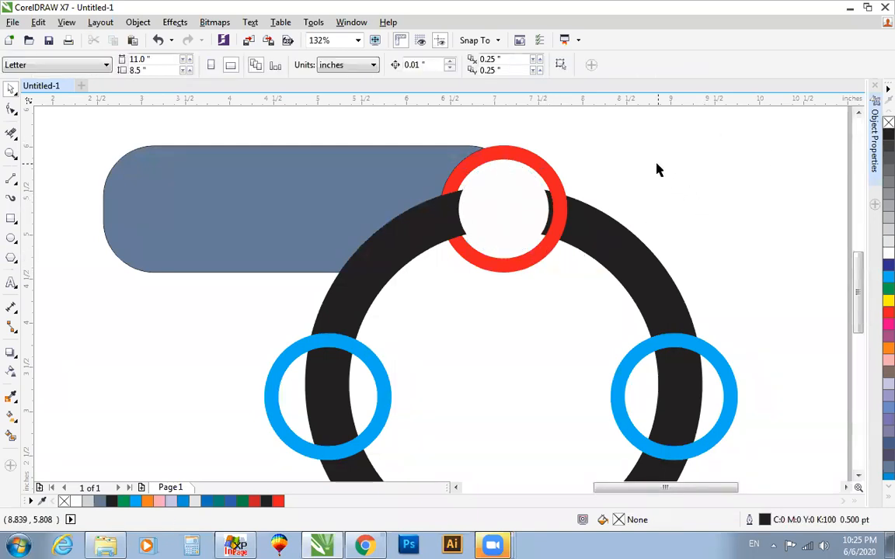
pyautogui.click(503, 210)
pyautogui.moveTo(550, 160); pyautogui.dragTo(550, 254)
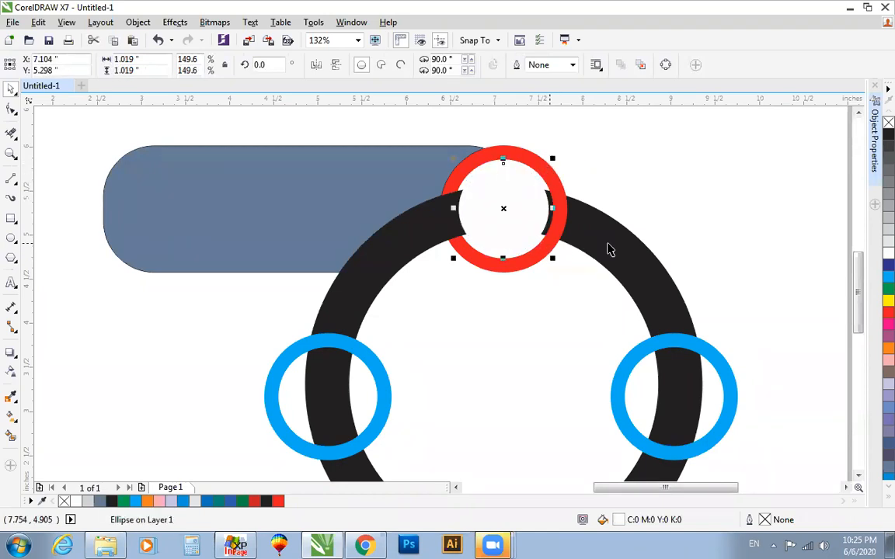
# Fill the inner circle with cyan and recolour the red ring around it cyan as well.
pyautogui.click(889, 278)
pyautogui.click(733, 232)
pyautogui.scroll(-2, 734, 232)
pyautogui.press('F2')
pyautogui.moveTo(344, 148); pyautogui.dragTo(772, 413)
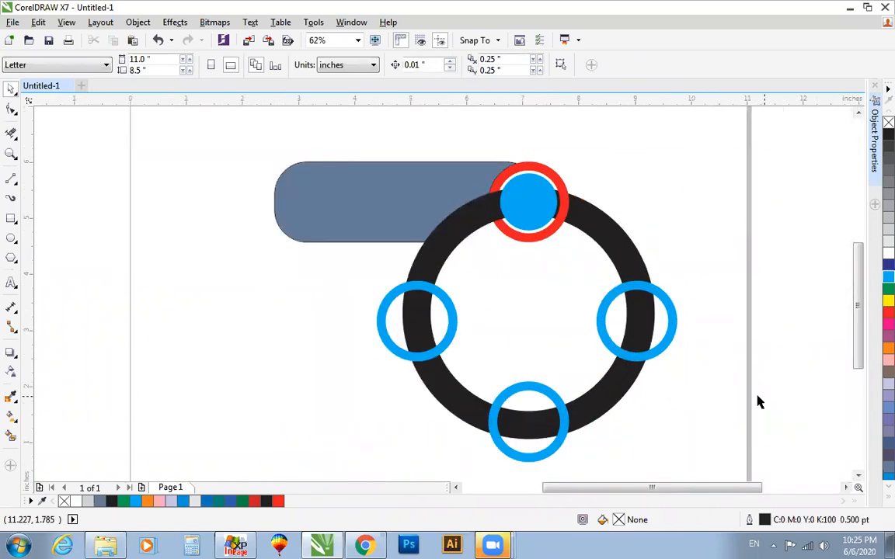
pyautogui.click(541, 193)
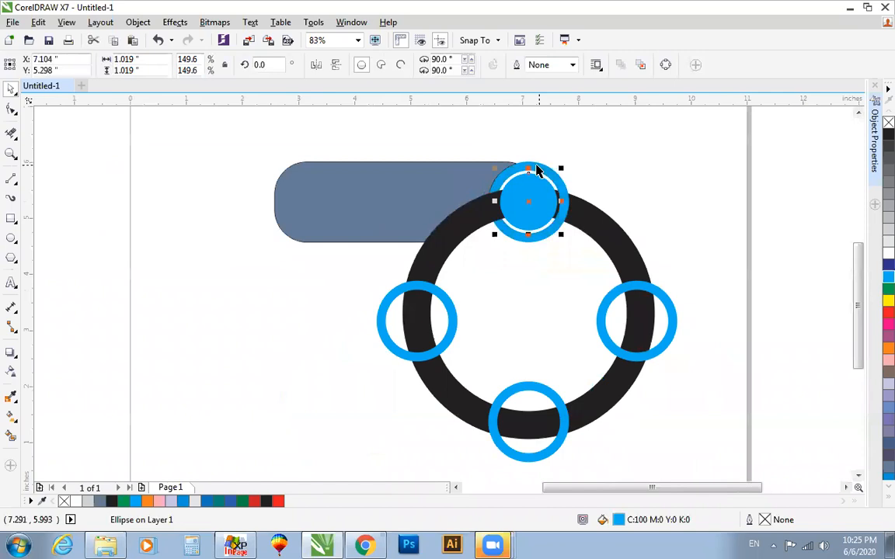
pyautogui.click(608, 178)
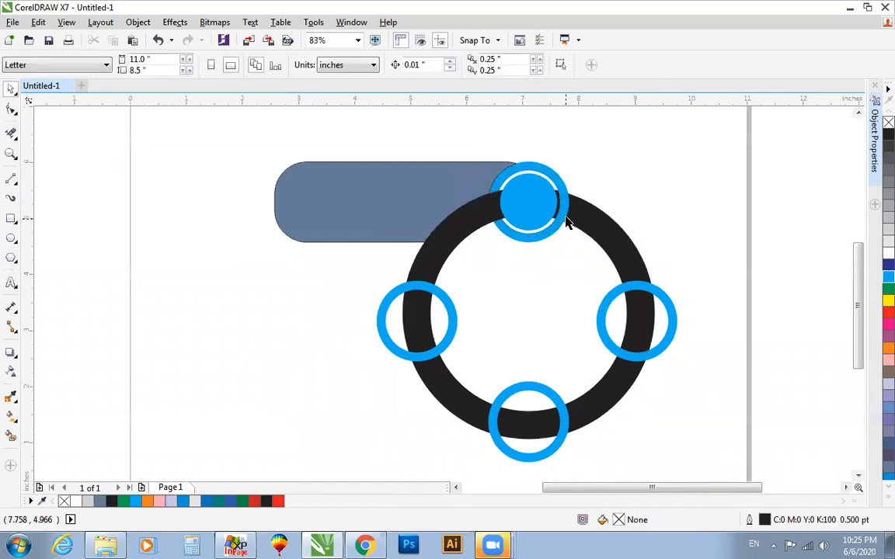
# Shrink the inner circle about its centre to about 0.79" and fill it with dark blue.
pyautogui.click(523, 211)
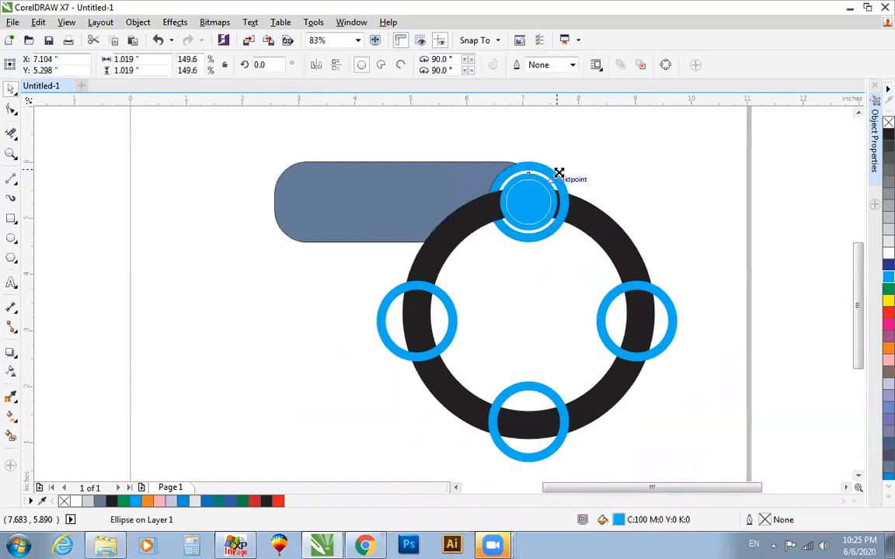
pyautogui.moveTo(559, 173); pyautogui.dragTo(561, 179)
pyautogui.moveTo(302, 137); pyautogui.dragTo(631, 300)
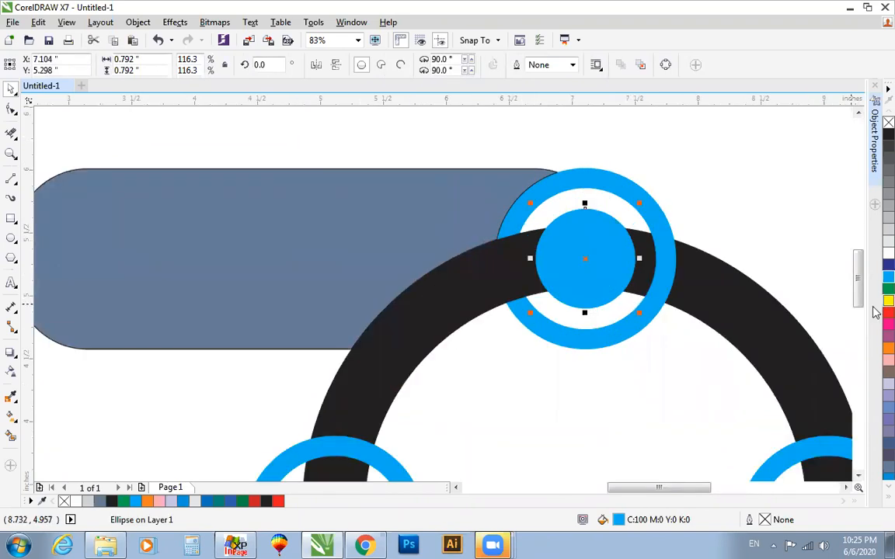
pyautogui.click(888, 265)
pyautogui.click(689, 207)
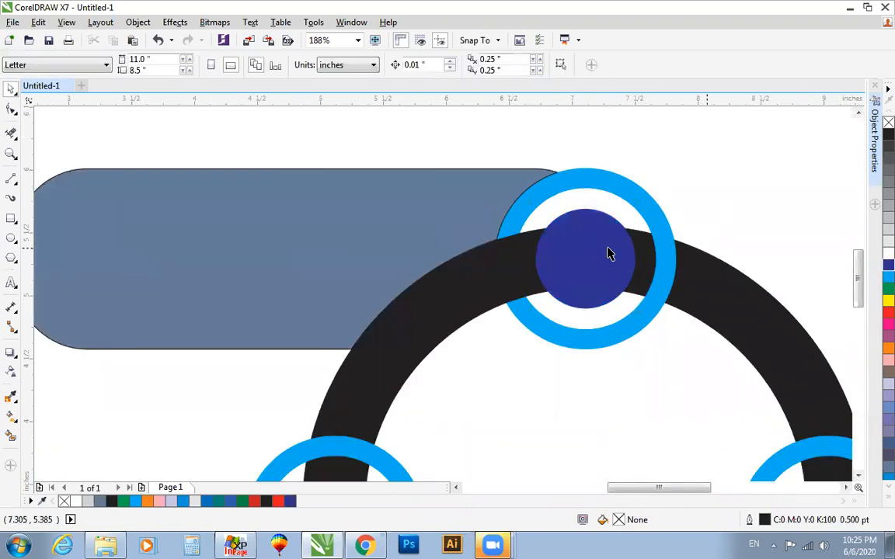
pyautogui.click(704, 284)
# Change the inner circle's fill to light grey, 20% black.
pyautogui.click(574, 254)
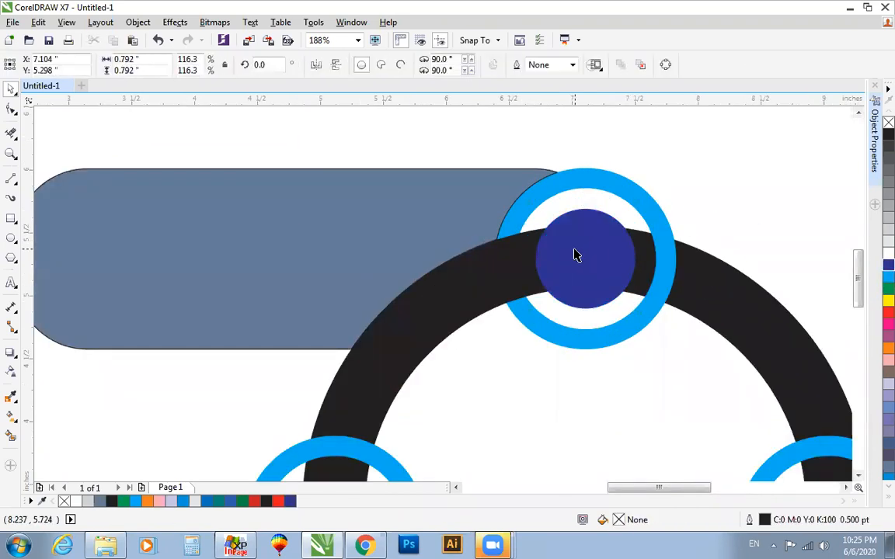
pyautogui.click(886, 229)
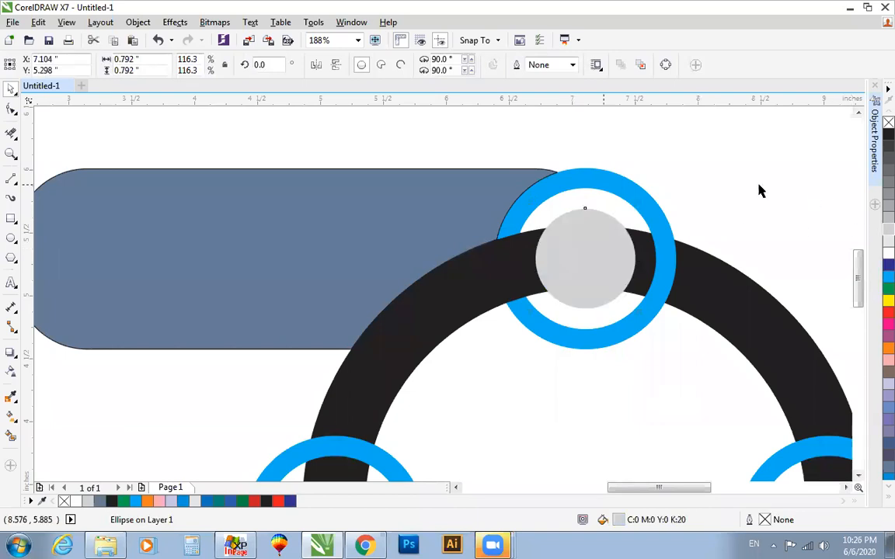
pyautogui.click(758, 189)
pyautogui.scroll(-4, 727, 214)
pyautogui.moveTo(493, 140); pyautogui.dragTo(823, 416)
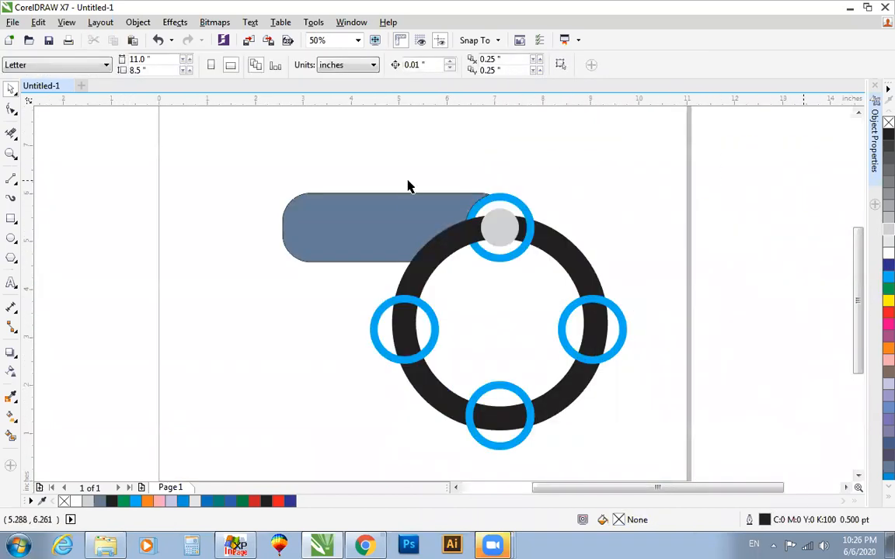
# Remove the outline from the blue-grey rounded bar.
pyautogui.click(409, 226)
pyautogui.hotkey('ctrl', 'z')
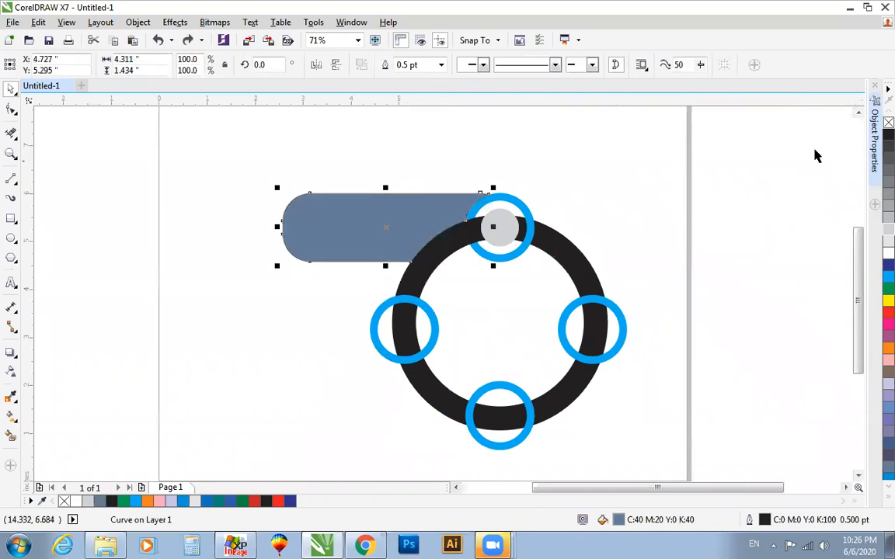
pyautogui.click(814, 151)
pyautogui.click(358, 220)
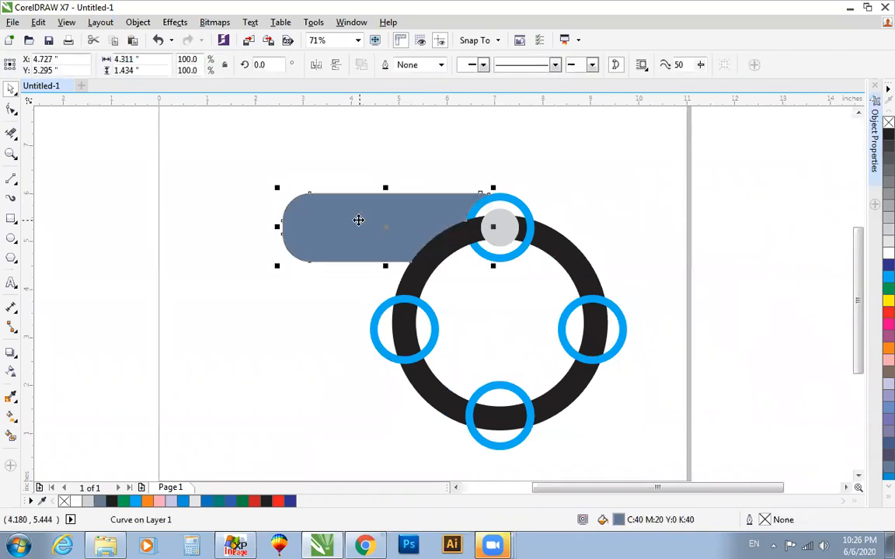
# Apply a linear gradient along the bar, ending in dark red at the end away from the rings.
pyautogui.press('g')
pyautogui.moveTo(465, 219); pyautogui.dragTo(282, 220)
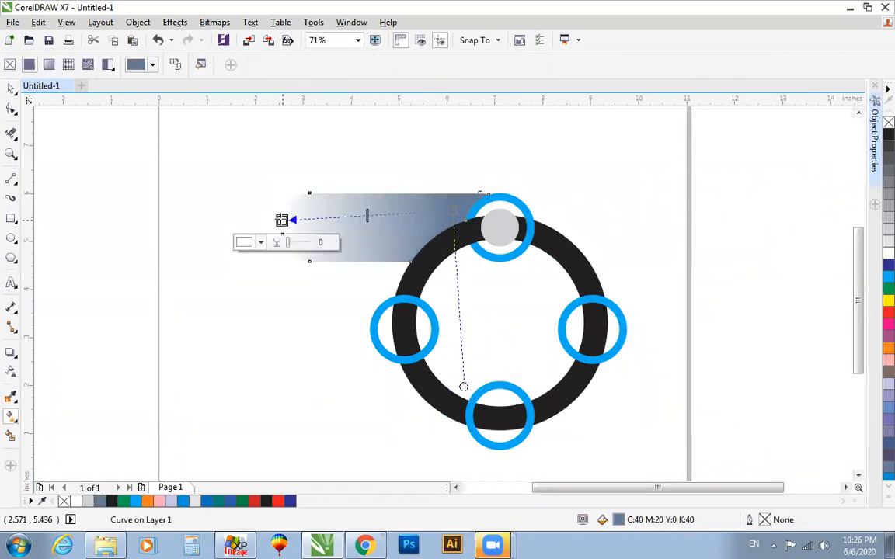
pyautogui.click(261, 243)
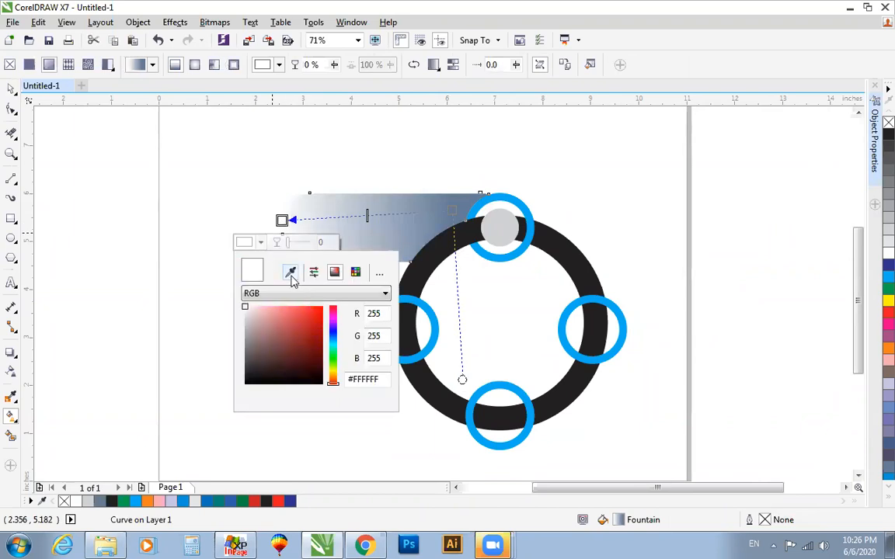
pyautogui.click(308, 345)
# Set the gradient's colour at the ring end of the bar to black.
pyautogui.click(454, 211)
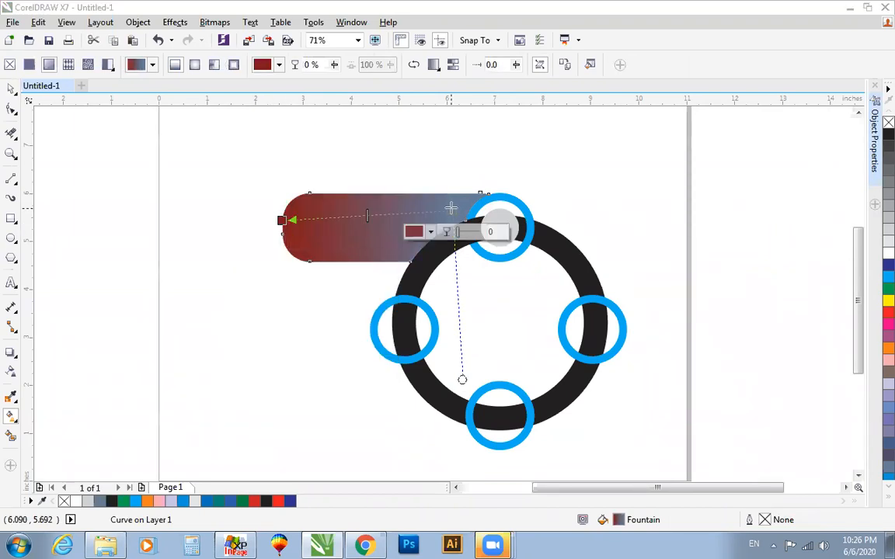
pyautogui.click(431, 232)
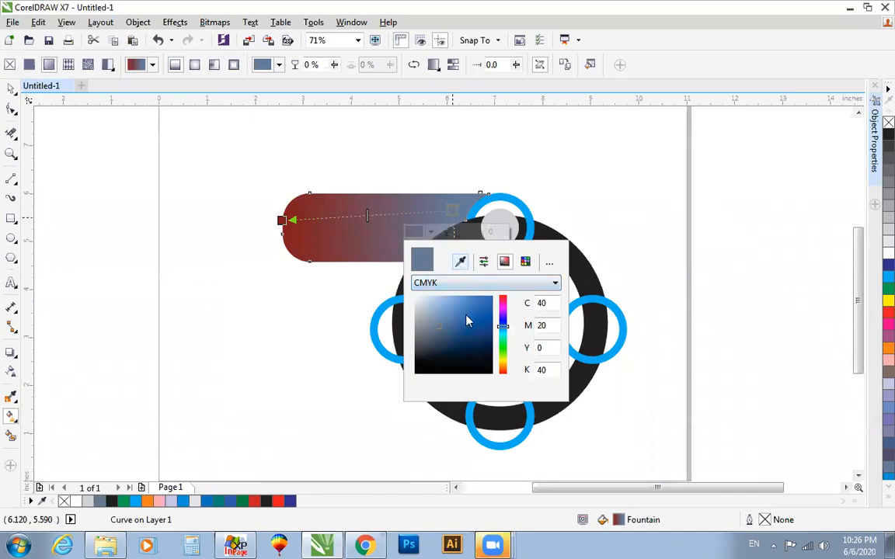
pyautogui.click(459, 261)
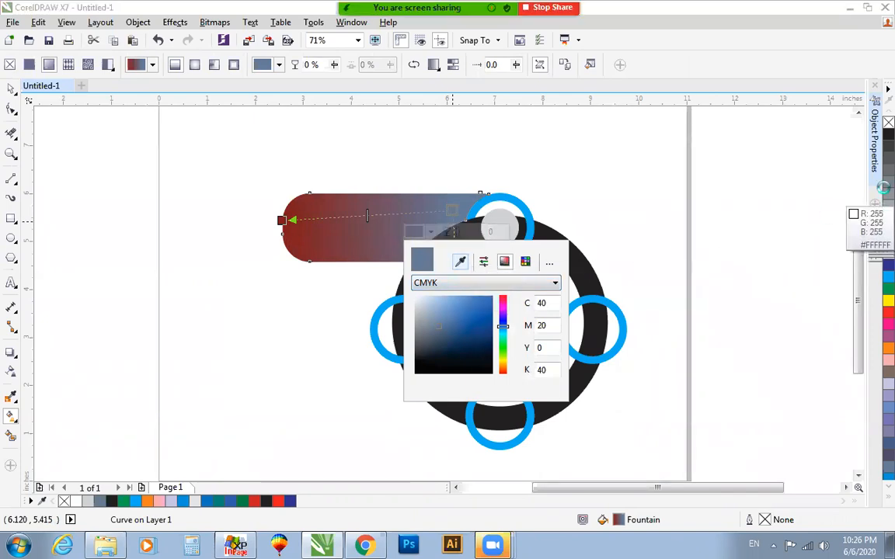
pyautogui.click(888, 135)
pyautogui.click(602, 209)
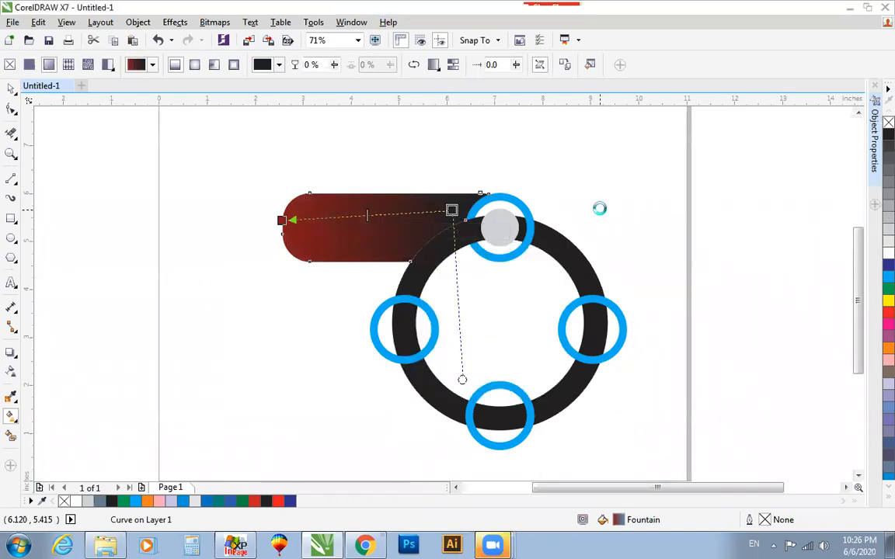
pyautogui.press('space')
pyautogui.scroll(-1, 602, 196)
pyautogui.press('F2')
pyautogui.moveTo(369, 133); pyautogui.dragTo(646, 342)
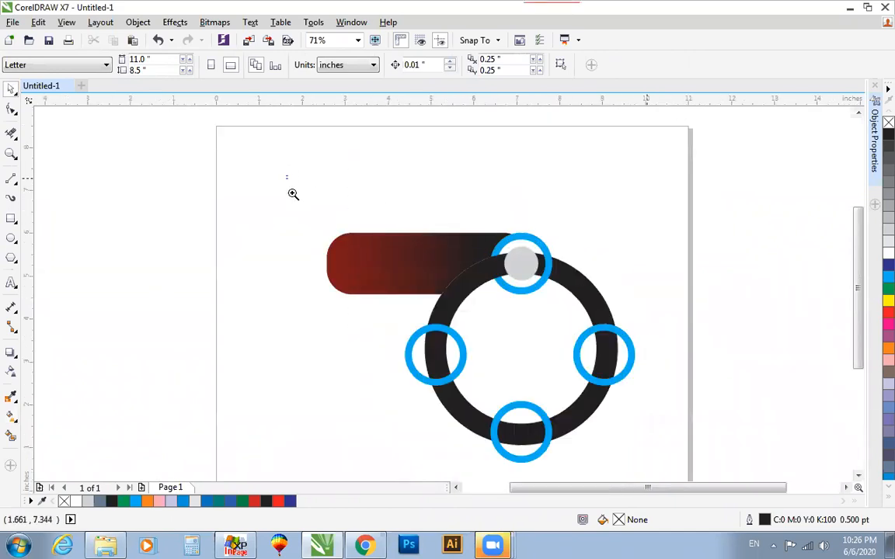
pyautogui.scroll(1, 588, 410)
# Add the number 1 as artistic text and centre it on the light grey circle.
pyautogui.click(10, 286)
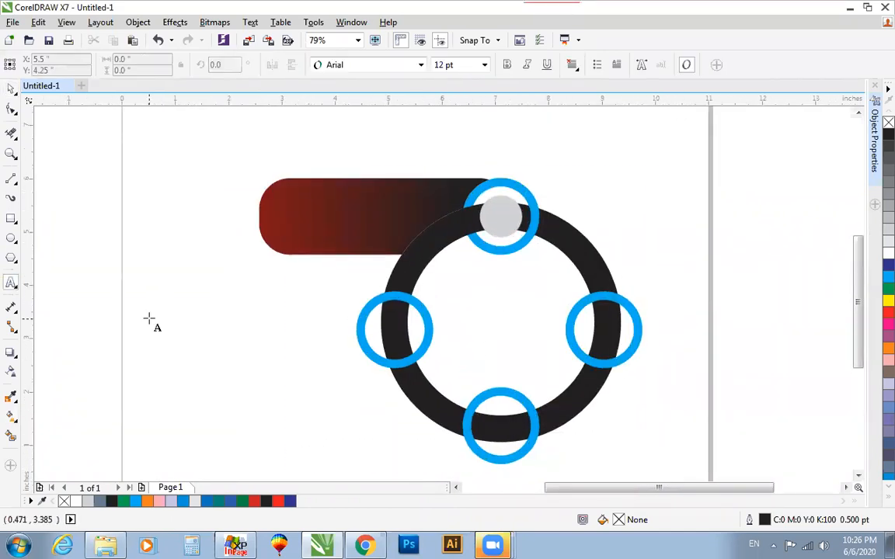
pyautogui.click(148, 317)
pyautogui.write('1')
pyautogui.hotkey('ctrl', 'space')
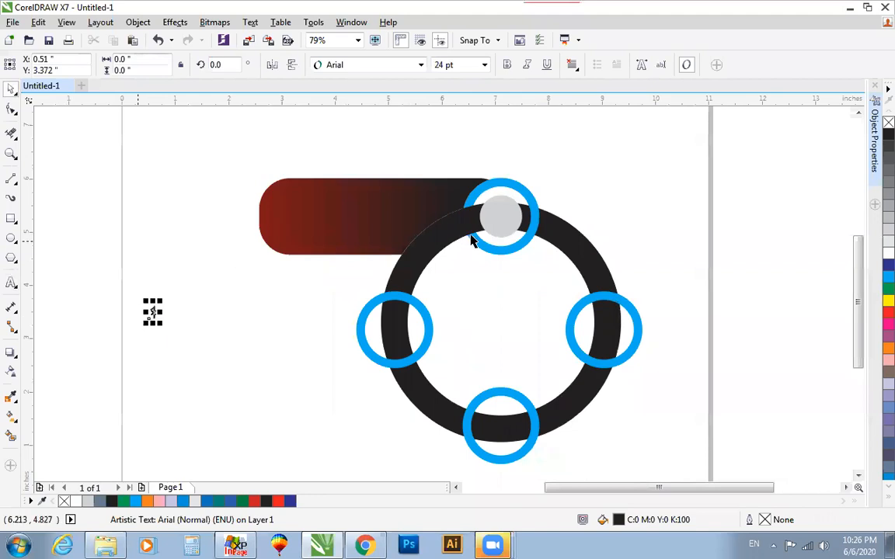
pyautogui.keyDown('shift'); pyautogui.click(488, 208); pyautogui.keyUp('shift')
pyautogui.press('c')
pyautogui.press('e')
# Enlarge the number 1 to about 40.6 pt and make it bold.
pyautogui.moveTo(399, 169); pyautogui.dragTo(643, 339)
pyautogui.click(399, 215)
pyautogui.moveTo(406, 225); pyautogui.dragTo(414, 239)
pyautogui.click(504, 67)
pyautogui.scroll(-2, 544, 206)
pyautogui.moveTo(329, 160); pyautogui.dragTo(653, 345)
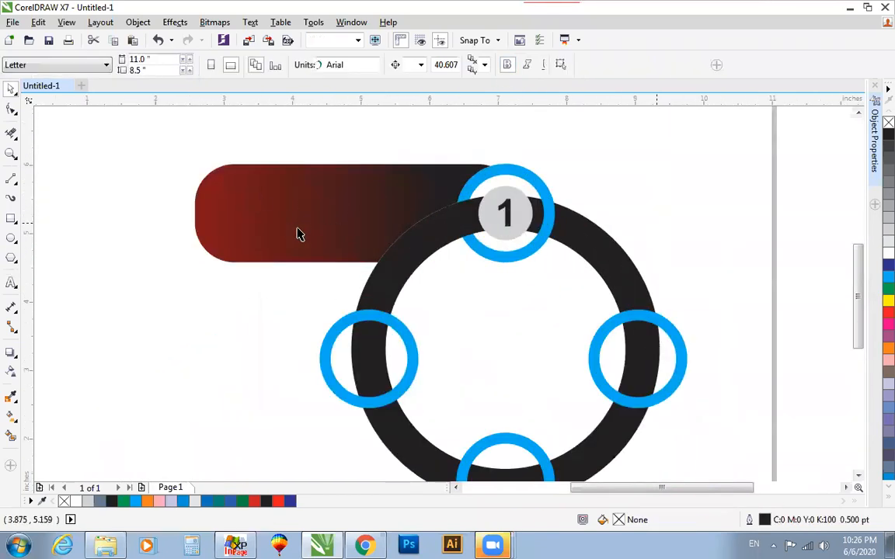
pyautogui.scroll(-2, 259, 209)
pyautogui.moveTo(259, 210); pyautogui.dragTo(595, 412)
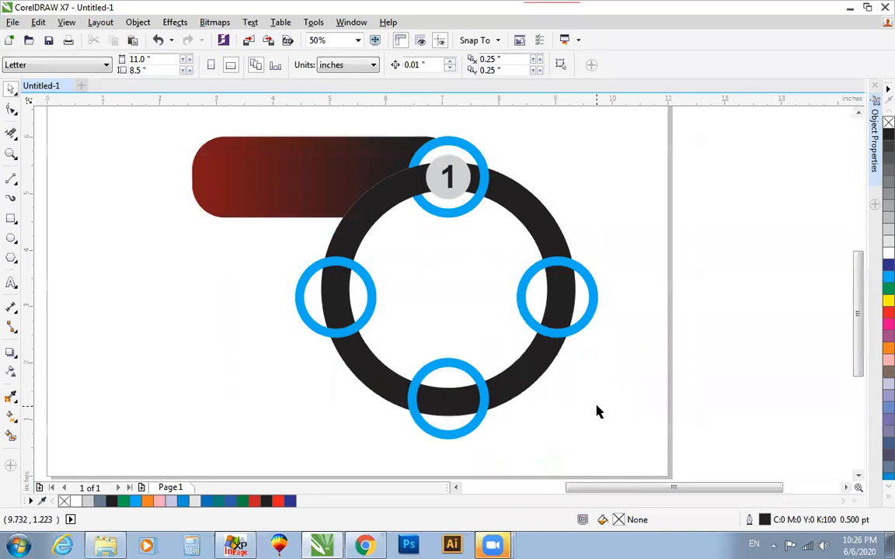
# Draw a circle about 1.88" in diameter and centre it within the large black ring.
pyautogui.click(11, 239)
pyautogui.moveTo(79, 264); pyautogui.dragTo(195, 380)
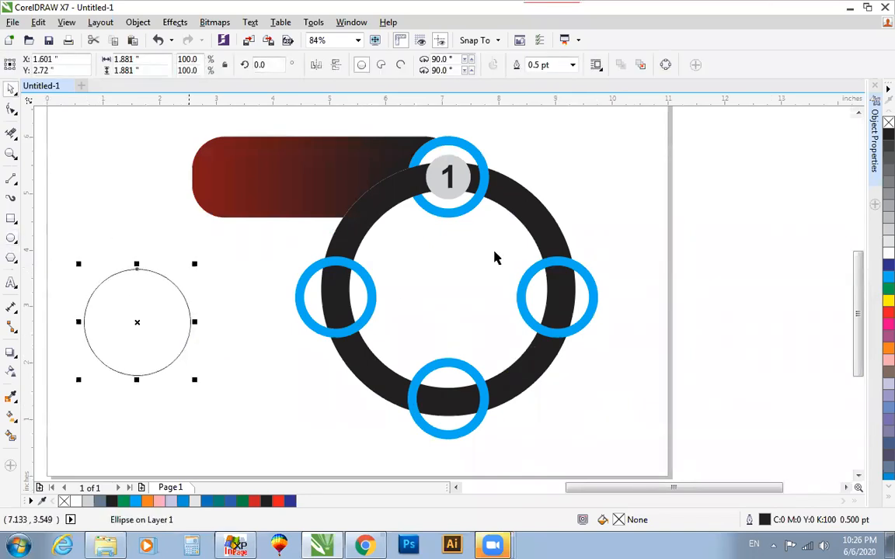
pyautogui.keyDown('shift'); pyautogui.click(525, 211); pyautogui.keyUp('shift')
pyautogui.press('c')
pyautogui.press('e')
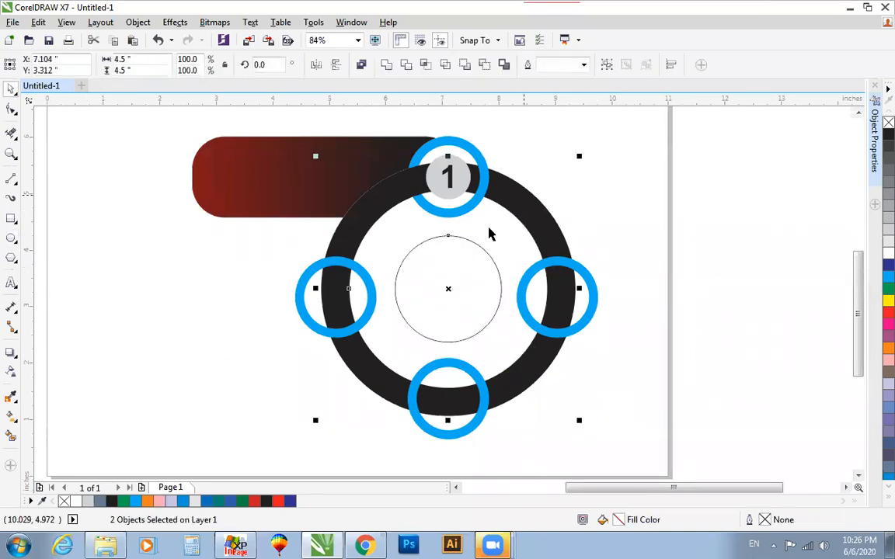
# Enlarge the central circle to about 2.16", fill it with cyan and remove its outline.
pyautogui.click(438, 244)
pyautogui.click(416, 242)
pyautogui.moveTo(503, 349); pyautogui.dragTo(512, 354)
pyautogui.click(887, 277)
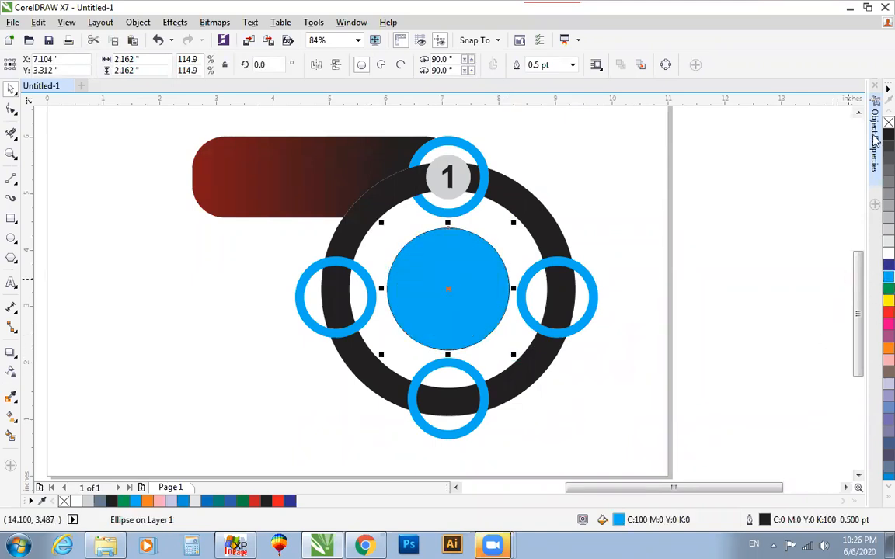
pyautogui.rightClick(888, 123)
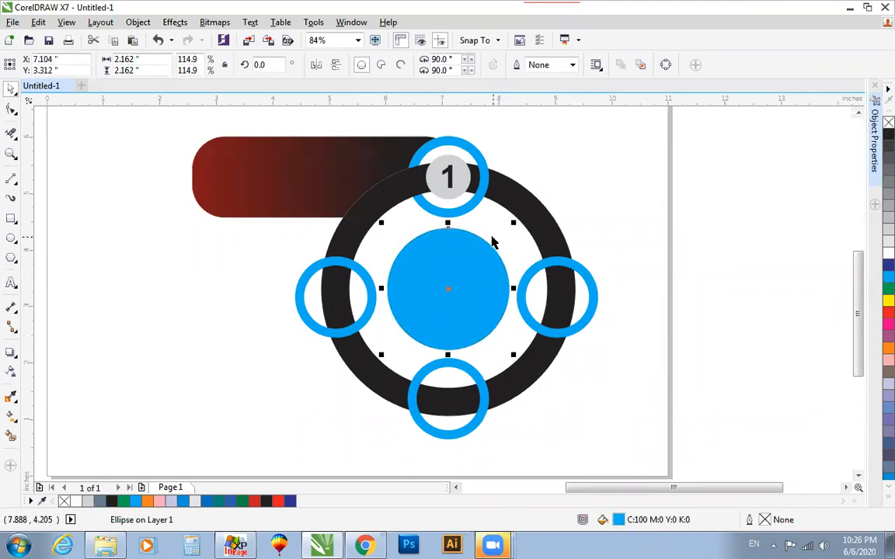
# Make a slightly smaller concentric copy of the central cyan circle and switch the drawing to wireframe view.
pyautogui.moveTo(515, 223)
pyautogui.mouseDown()
pyautogui.moveTo(510, 230)
pyautogui.moveTo(518, 226)
pyautogui.mouseUp()
pyautogui.rightClick(518, 226)
pyautogui.click(449, 247)
pyautogui.hotkey('shift', 'F9')
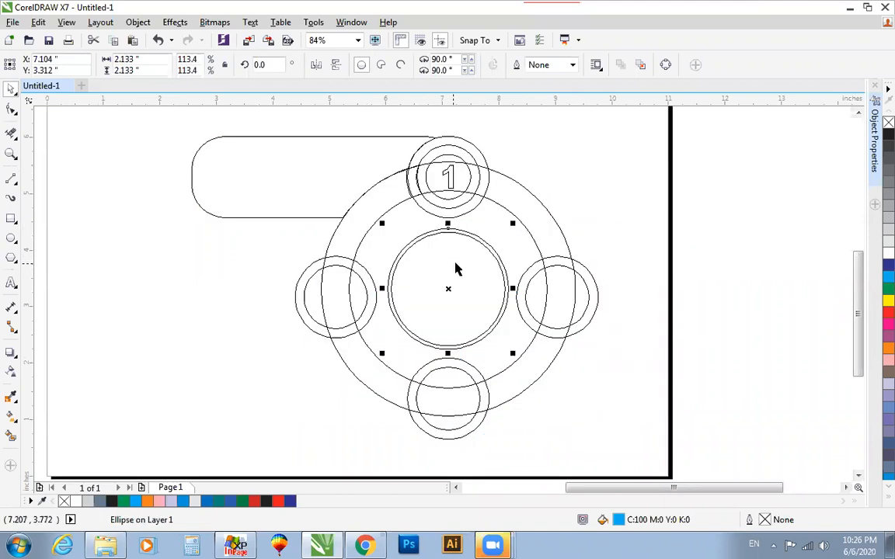
# Return the drawing to full-colour view and apply a vertical fountain fill across the inner central circle, starting at its top edge.
pyautogui.click(553, 233)
pyautogui.click(489, 245)
pyautogui.hotkey('shift', 'F9')
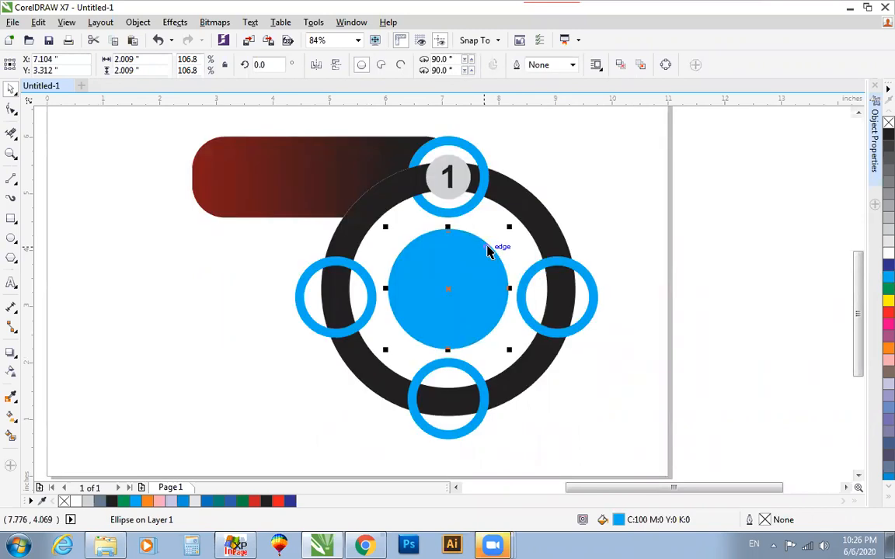
pyautogui.press('g')
pyautogui.moveTo(450, 250); pyautogui.dragTo(448, 340)
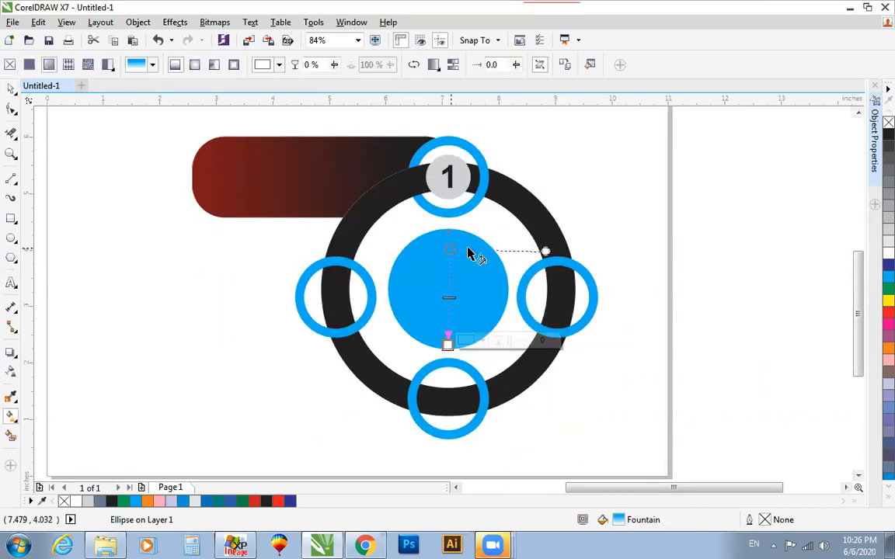
pyautogui.moveTo(453, 244); pyautogui.dragTo(447, 228)
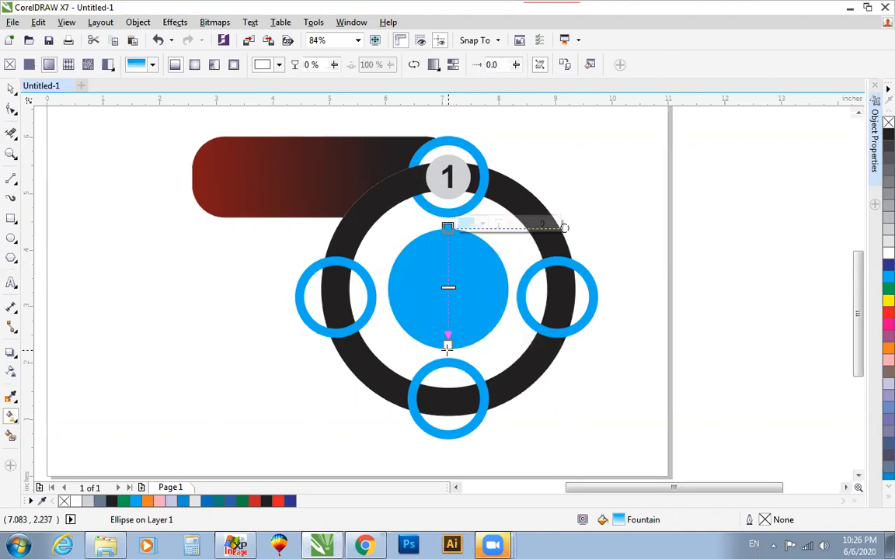
# Set the lower end colour of the inner circle's fountain fill to C100 M100 Y0 K0 blue and deselect the circle.
pyautogui.click(482, 340)
pyautogui.click(511, 369)
pyautogui.click(887, 264)
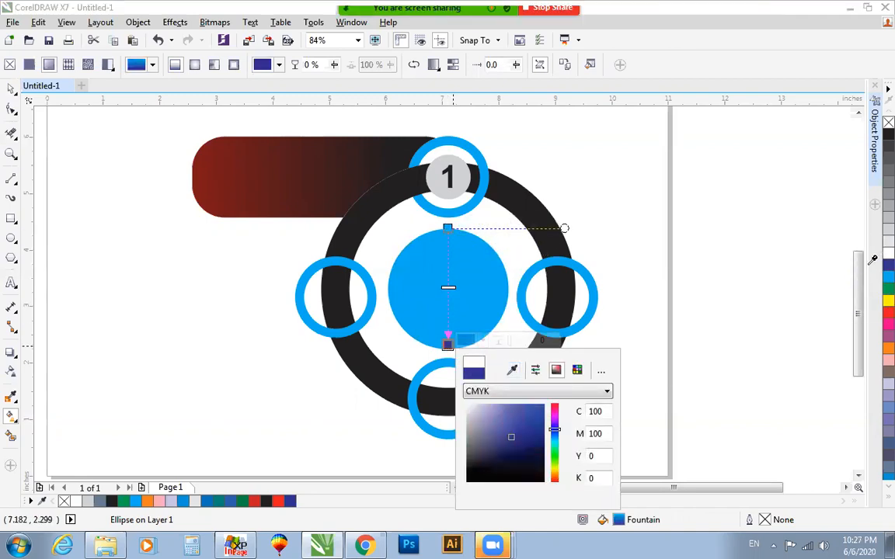
pyautogui.click(715, 228)
pyautogui.click(672, 231)
pyautogui.press('space')
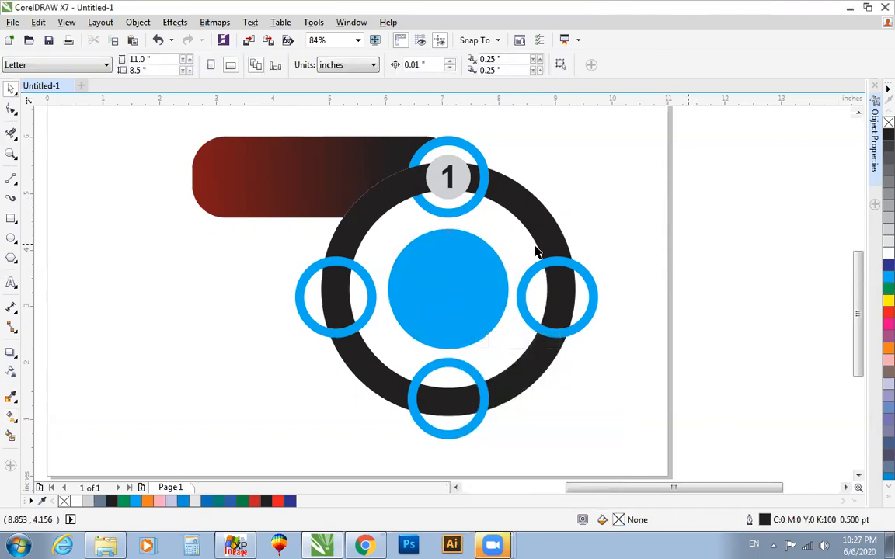
# Send the plain cyan central circle behind the gradient-filled one and fit the artwork in view.
pyautogui.click(473, 269)
pyautogui.hotkey('shift', 'pagedown')
pyautogui.press('Escape')
pyautogui.press('F2')
pyautogui.moveTo(243, 157); pyautogui.dragTo(612, 380)
pyautogui.scroll(-3, 621, 384)
pyautogui.press('F4')
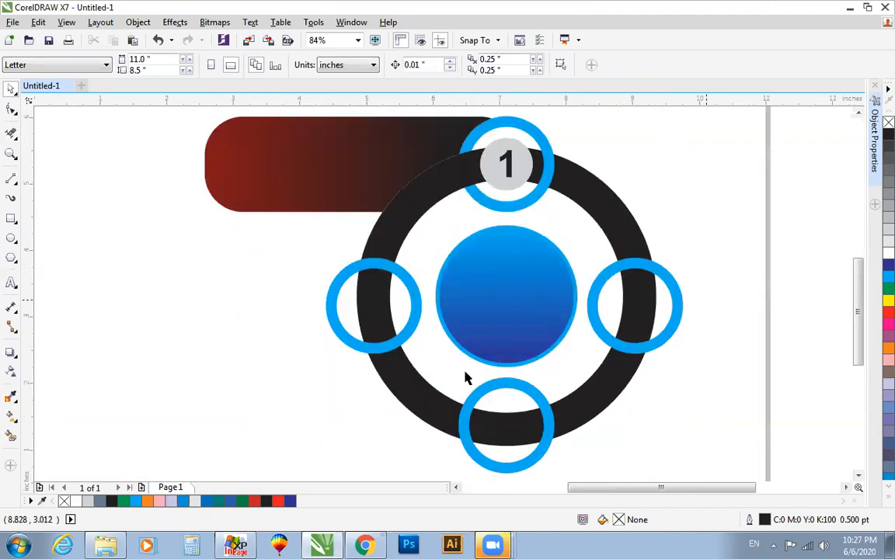
pyautogui.click(493, 544)
pyautogui.click(480, 491)
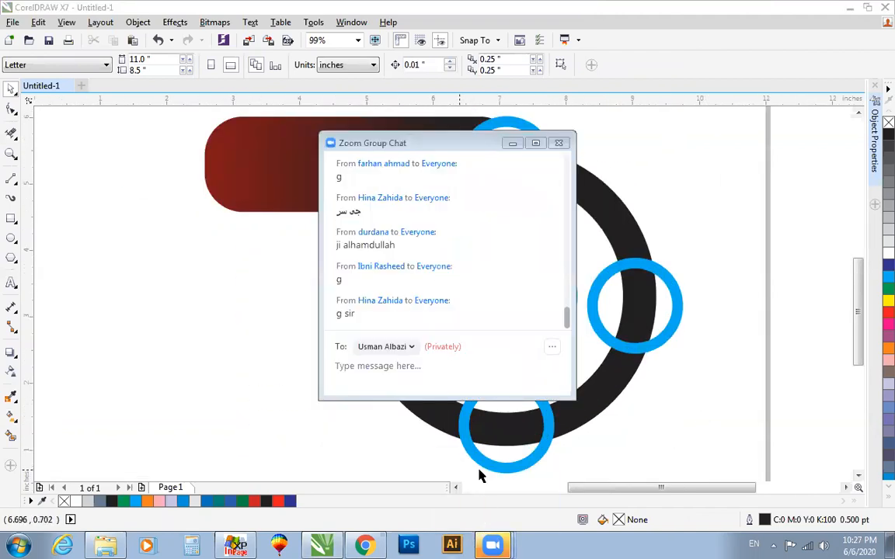
pyautogui.click(480, 476)
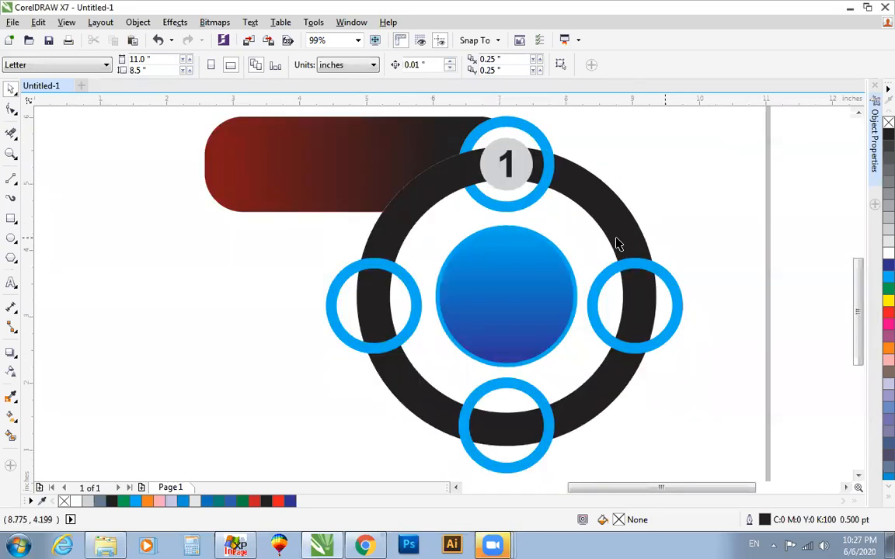
pyautogui.click(492, 545)
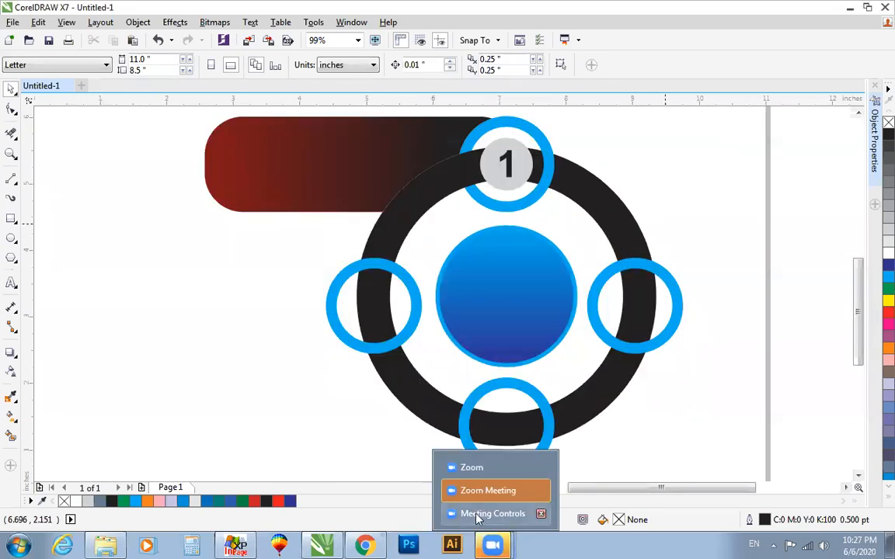
pyautogui.click(477, 514)
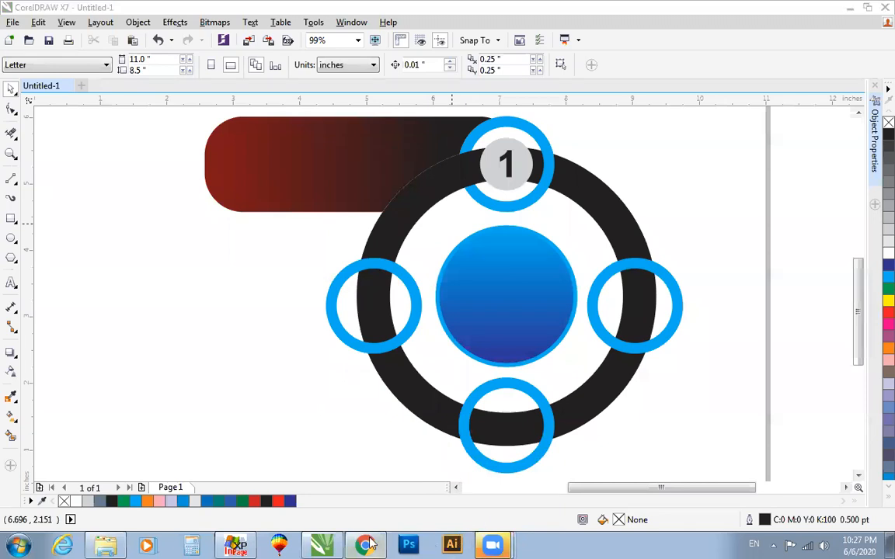
pyautogui.click(493, 546)
pyautogui.click(491, 517)
pyautogui.click(492, 545)
pyautogui.click(479, 489)
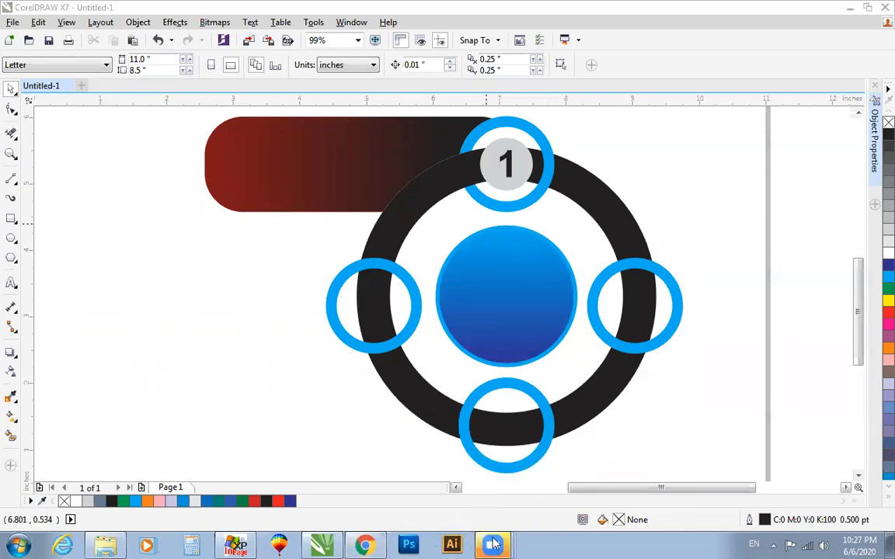
pyautogui.click(491, 545)
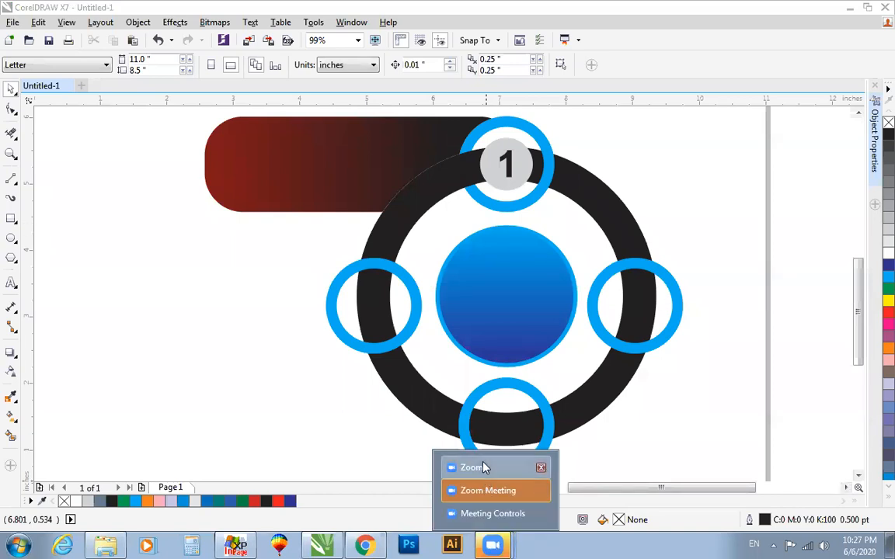
pyautogui.click(483, 464)
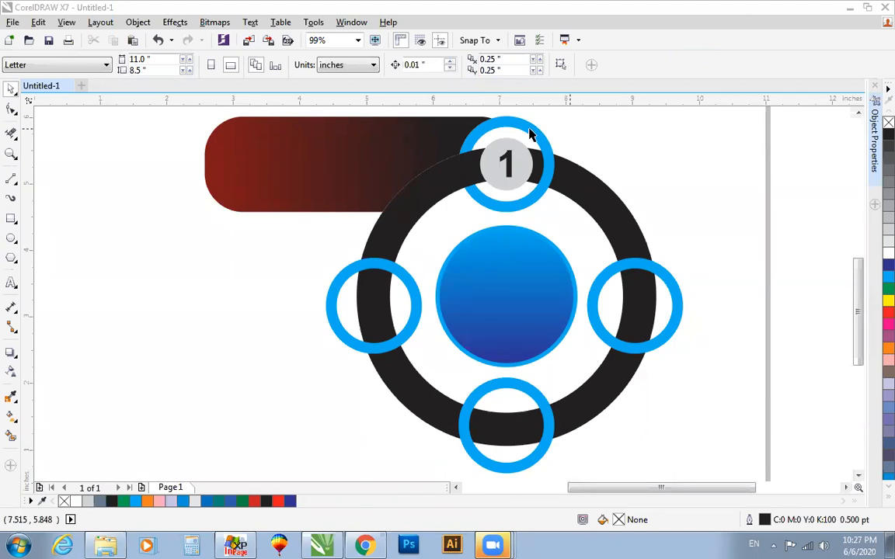
# Minimise the drawing, close the open file folder and launch Kelk 2010 from the desktop.
pyautogui.click(847, 8)
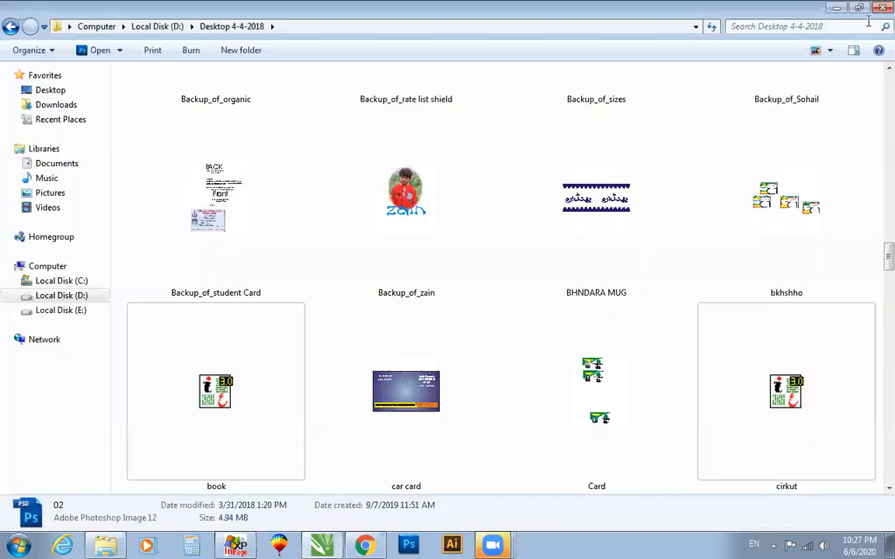
pyautogui.click(874, 8)
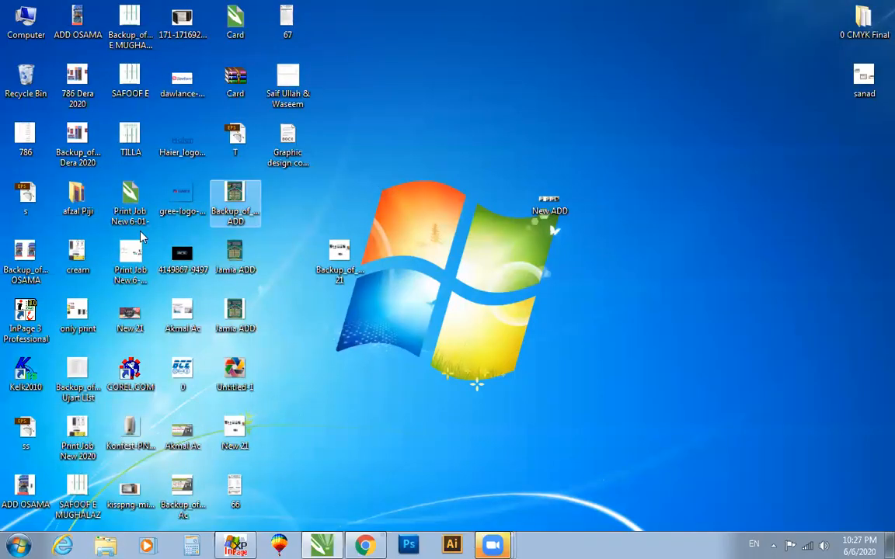
pyautogui.doubleClick(24, 373)
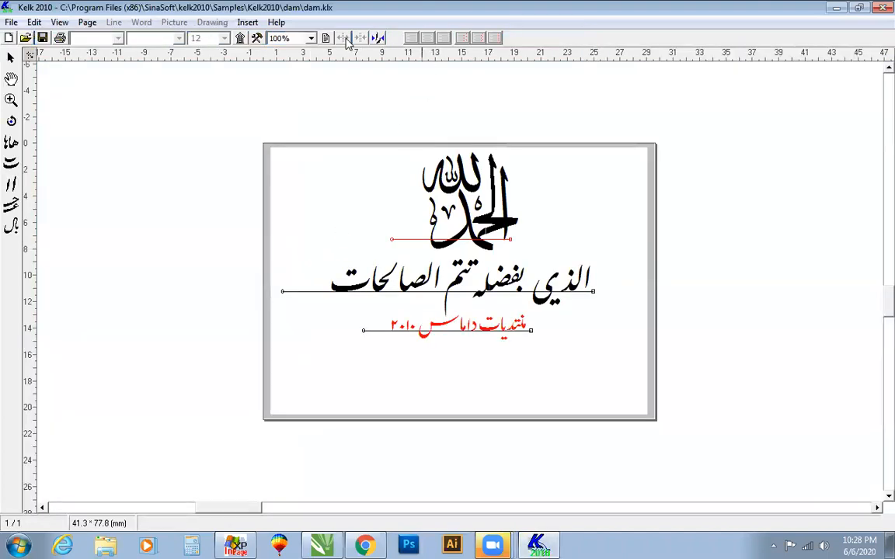
# Open the page's text lines for editing and delete all the sample text.
pyautogui.click(326, 39)
pyautogui.moveTo(474, 243); pyautogui.dragTo(566, 230)
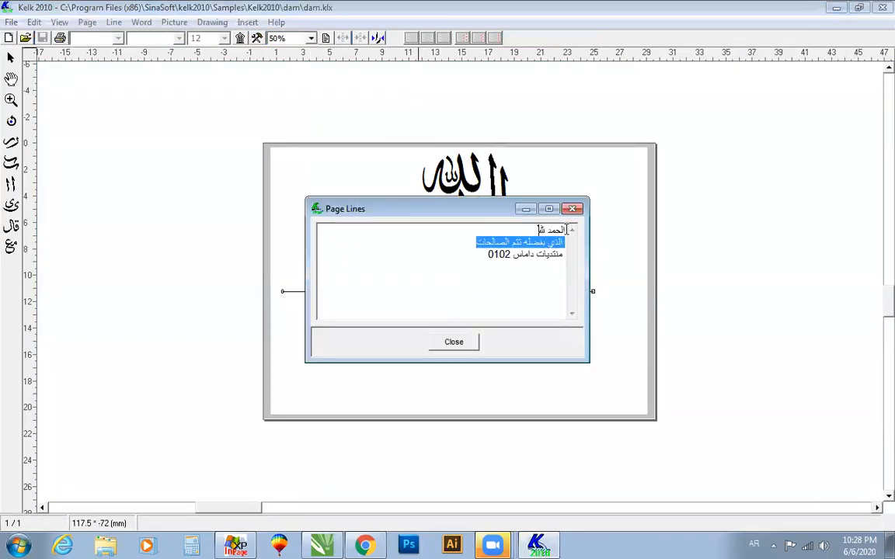
pyautogui.press('BackSpace')
pyautogui.press('BackSpace')
pyautogui.press('BackSpace')
pyautogui.press('BackSpace')
pyautogui.press('BackSpace')
pyautogui.press('BackSpace')
pyautogui.press('BackSpace')
pyautogui.press('BackSpace')
pyautogui.press('BackSpace')
pyautogui.press('BackSpace')
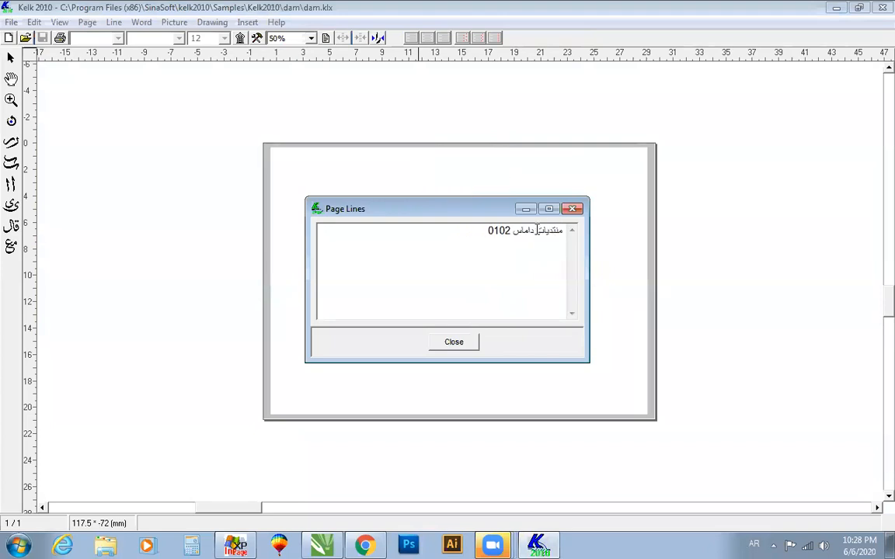
pyautogui.moveTo(485, 230); pyautogui.dragTo(502, 233)
pyautogui.write('1')
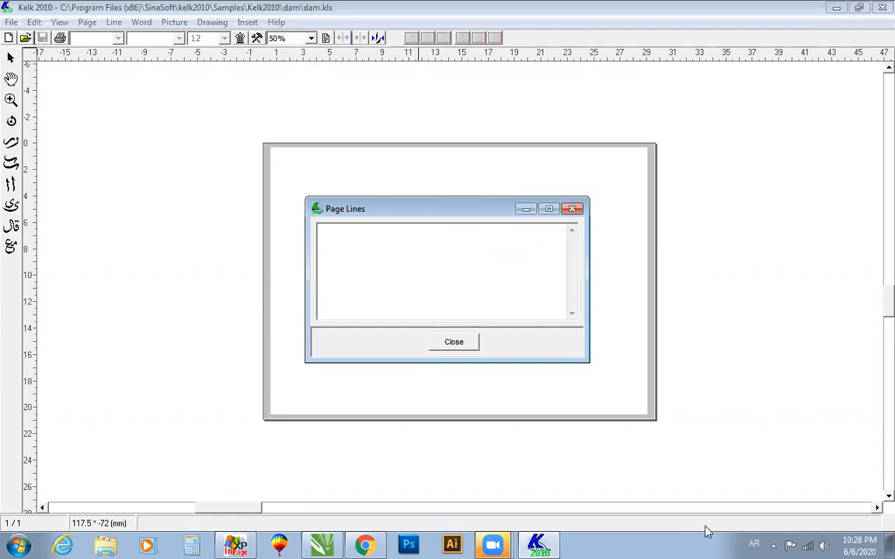
# Switch the input language to Urdu and enter "پرنت میدیا" as the page's text line.
pyautogui.click(755, 545)
pyautogui.click(753, 508)
pyautogui.moveTo(480, 214); pyautogui.dragTo(476, 274)
pyautogui.write('پرنٹ ')
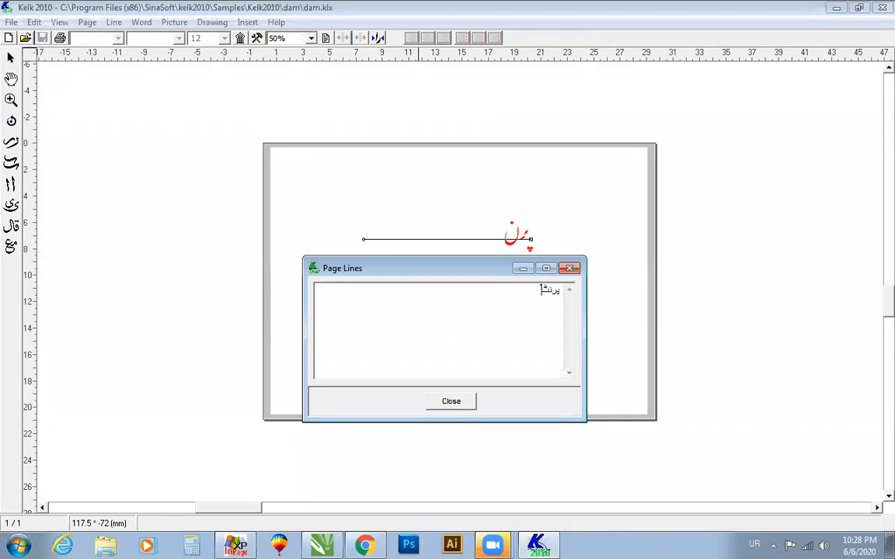
pyautogui.write('ت')
pyautogui.write('می')
pyautogui.write('دیا')
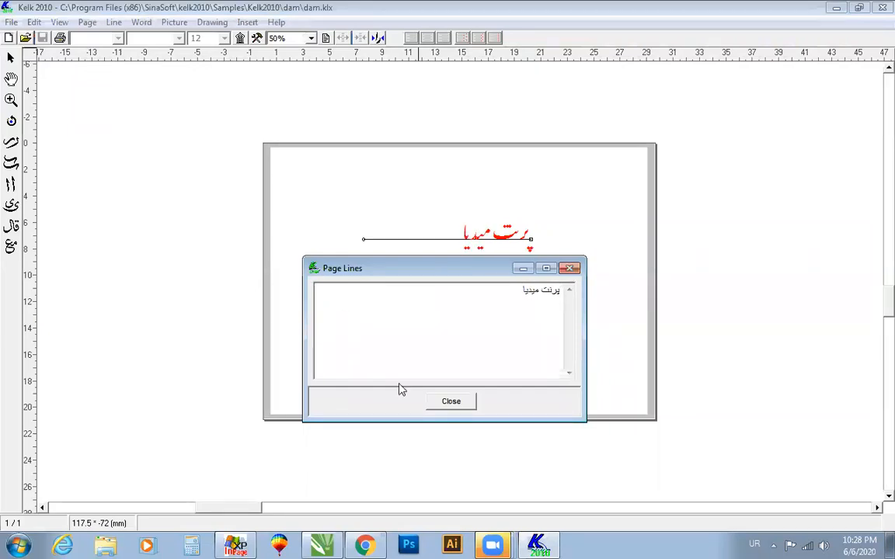
# Close the page text editor, enlarge the view on the red Urdu text and select its line.
pyautogui.click(450, 401)
pyautogui.click(11, 98)
pyautogui.moveTo(426, 194); pyautogui.dragTo(569, 309)
pyautogui.moveTo(203, 200); pyautogui.dragTo(709, 462)
pyautogui.click(11, 57)
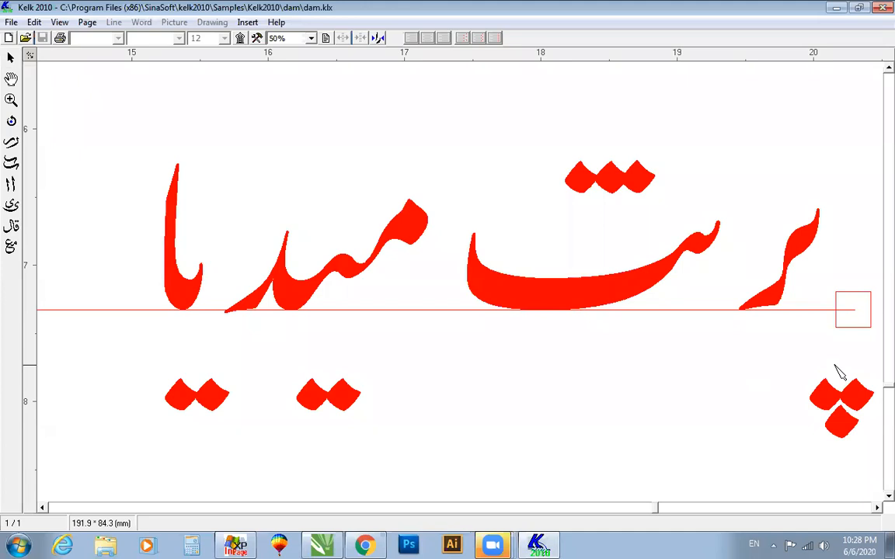
pyautogui.click(848, 309)
# Try the Divani Khaf, Divani Jali, Ruqaa, Kuffi and Moalla fonts on the selected text line.
pyautogui.click(92, 39)
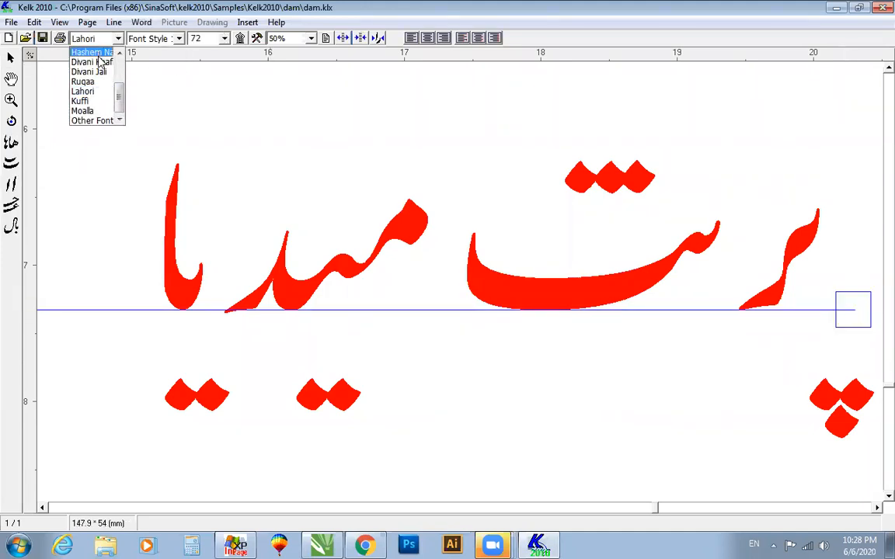
pyautogui.click(92, 62)
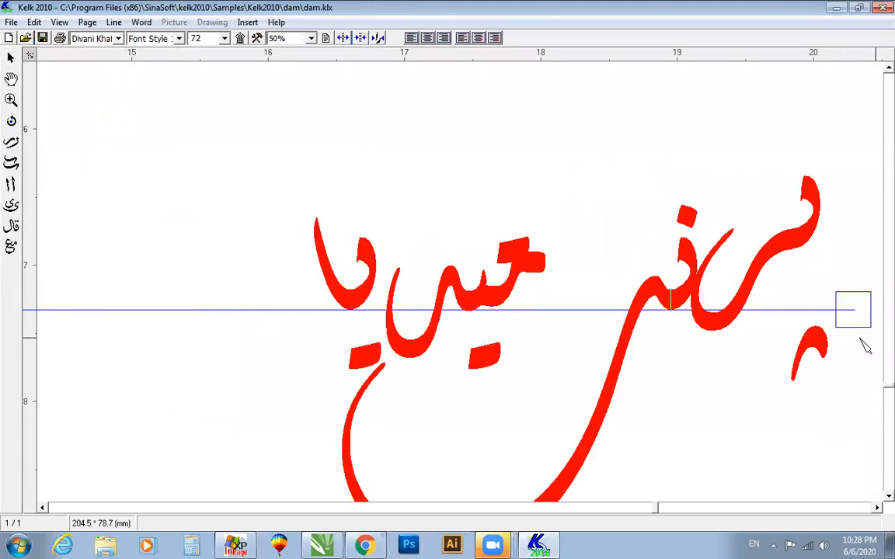
pyautogui.click(92, 39)
pyautogui.click(87, 72)
pyautogui.click(84, 41)
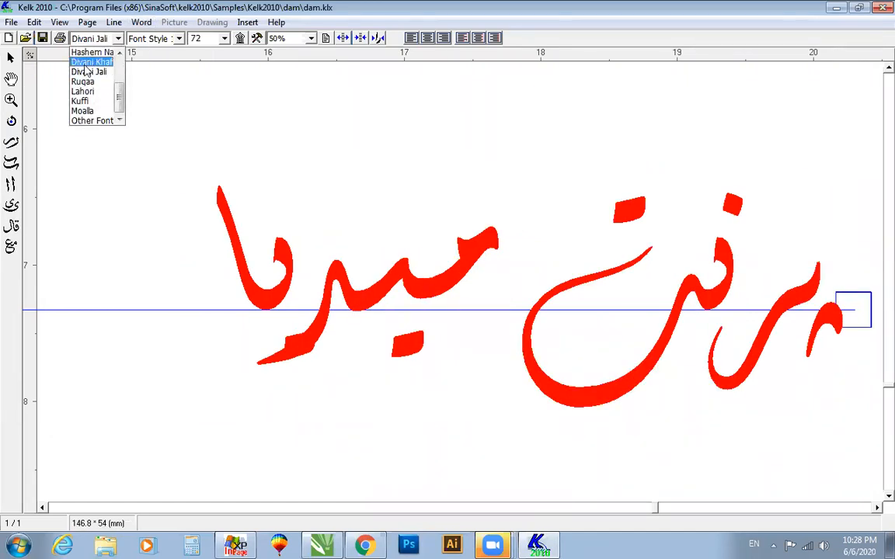
pyautogui.click(83, 82)
pyautogui.click(94, 39)
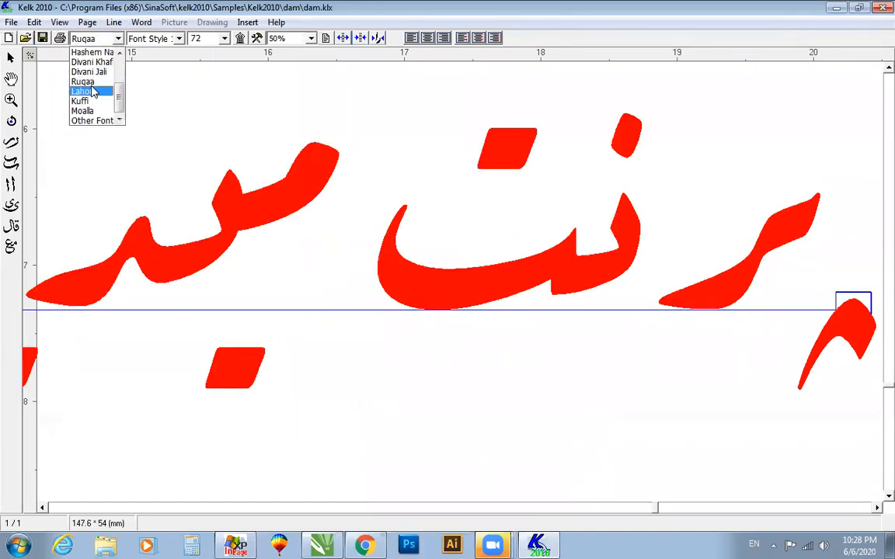
pyautogui.click(81, 101)
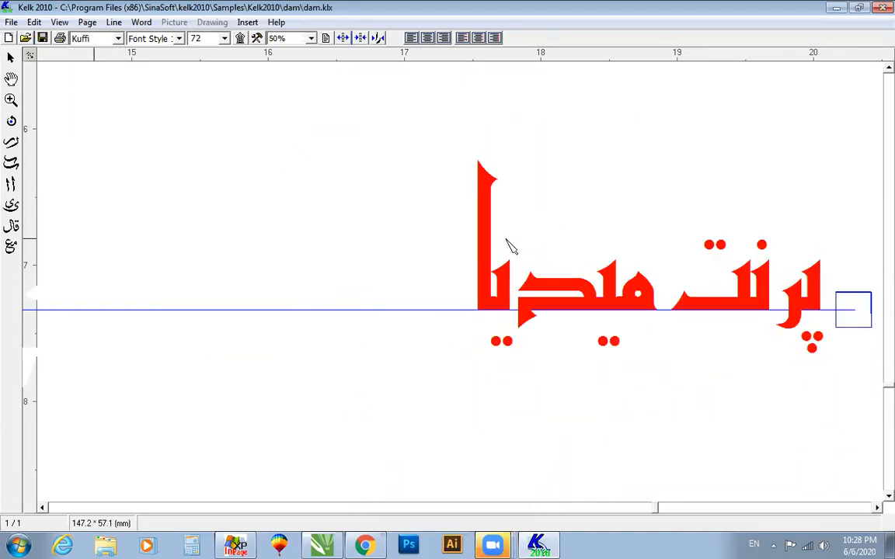
pyautogui.click(116, 41)
pyautogui.click(84, 107)
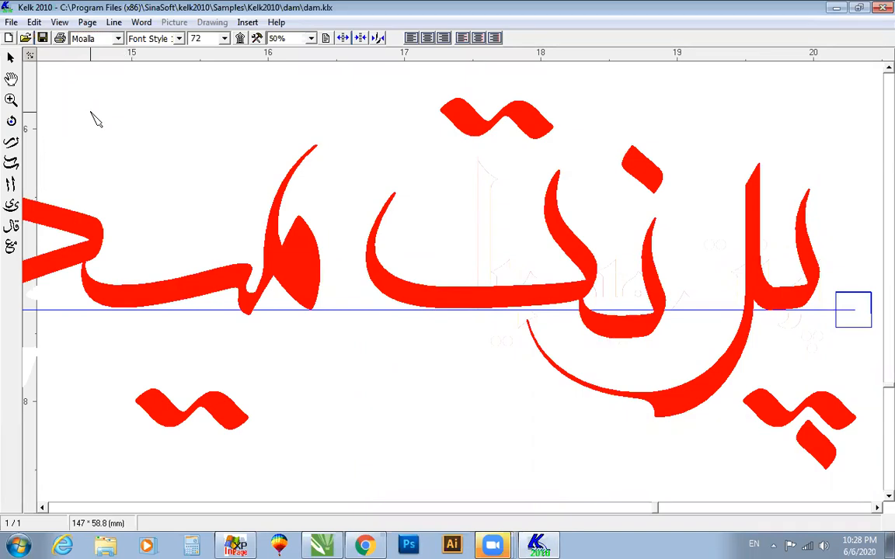
# Set the text line to the Arshia font from the other fonts, at size 48.
pyautogui.click(97, 38)
pyautogui.click(87, 121)
pyautogui.scroll(-3, 477, 286)
pyautogui.click(478, 287)
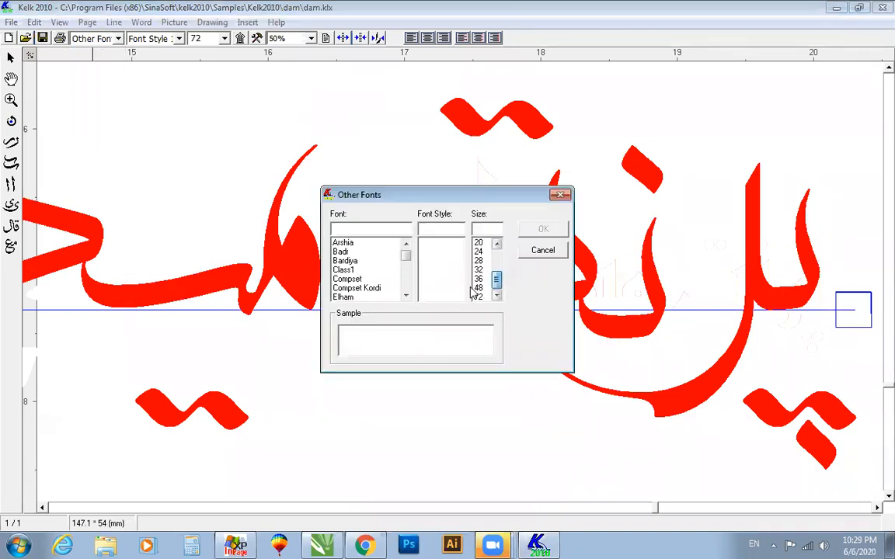
pyautogui.click(343, 243)
pyautogui.click(543, 228)
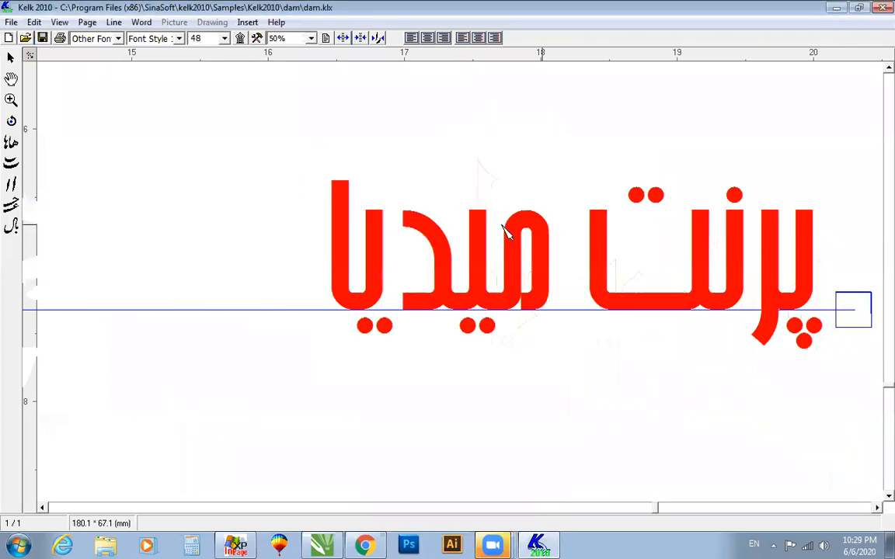
pyautogui.click(492, 542)
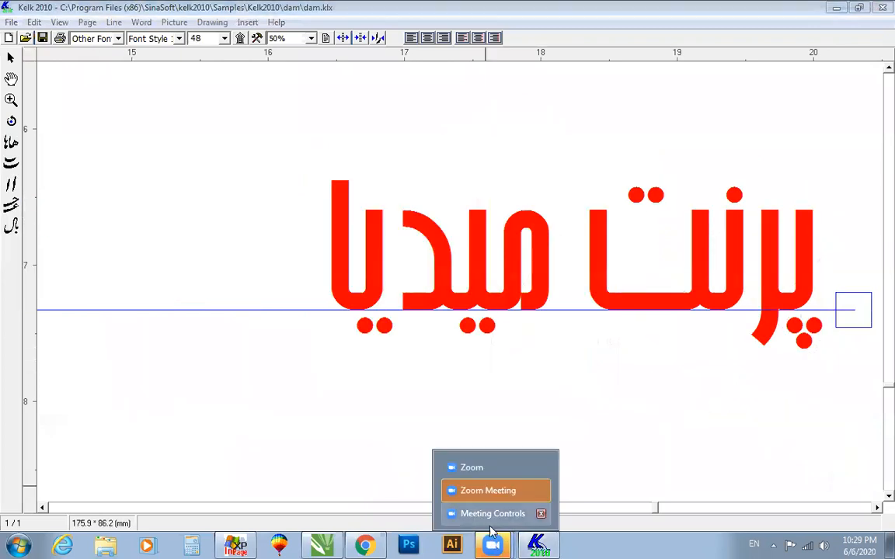
pyautogui.click(538, 542)
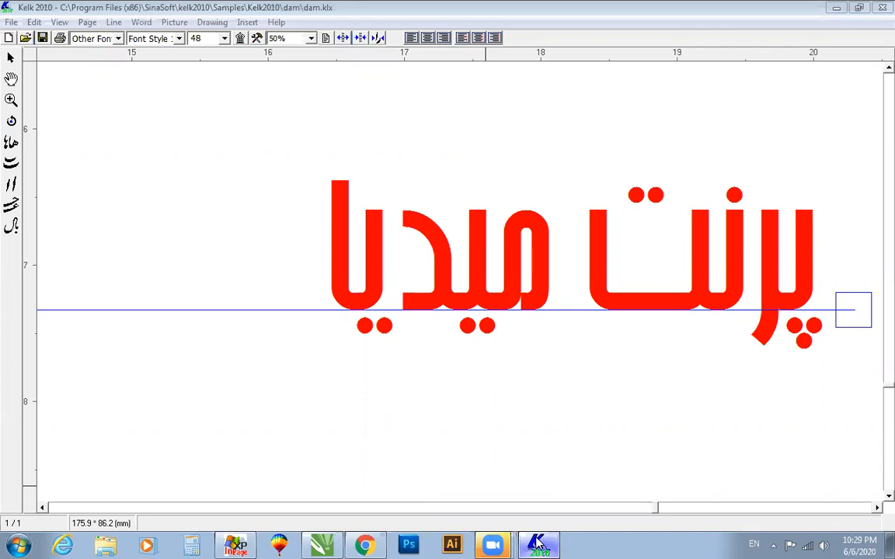
pyautogui.click(364, 543)
pyautogui.click(363, 544)
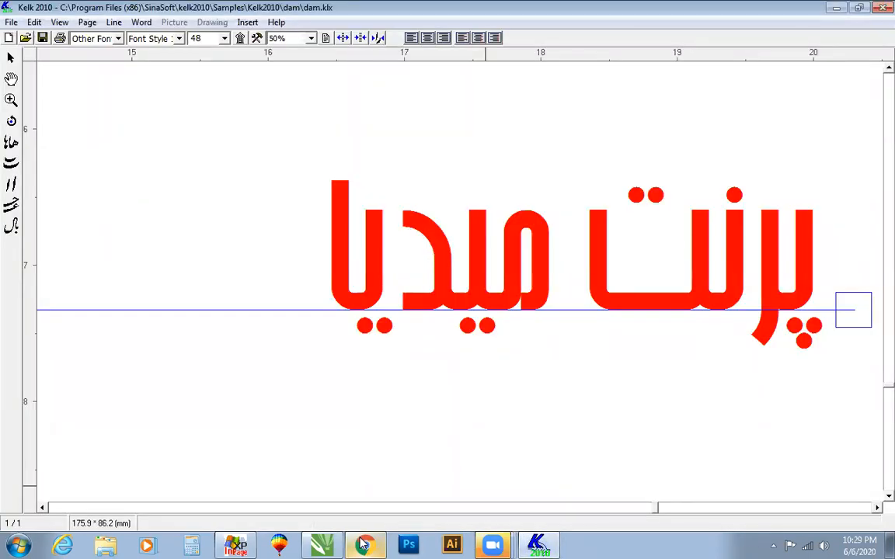
pyautogui.click(493, 543)
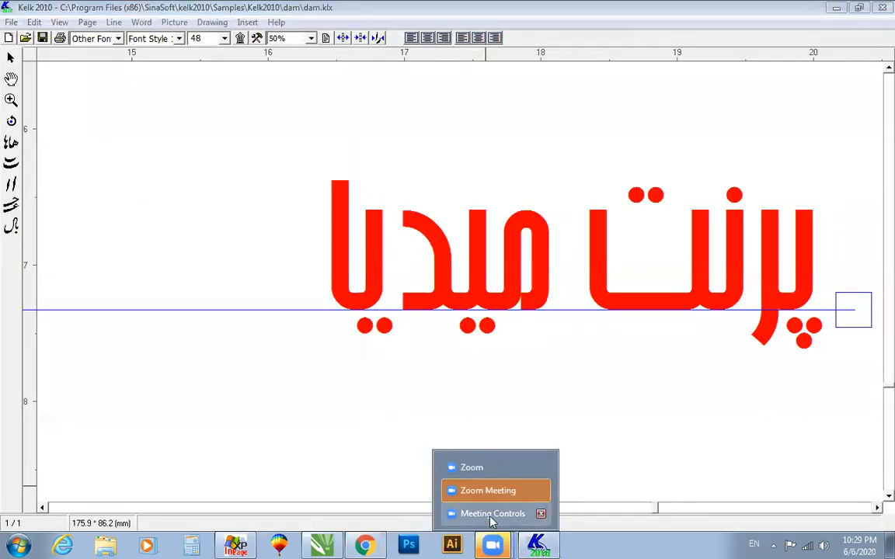